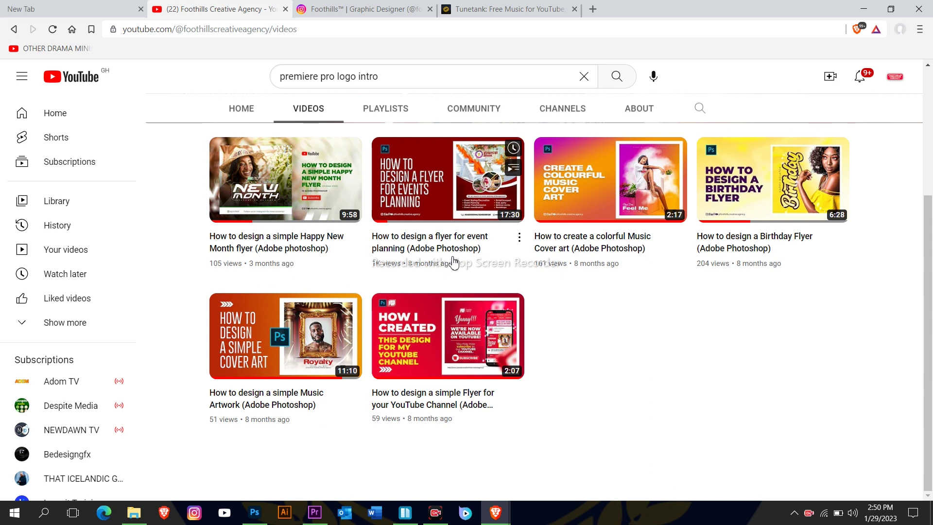
Step: Look over the Foothills Creative Agency YouTube channel's header banner and its list of videos
{"action": "scroll", "coordinate": [450, 221], "scroll_direction": "up", "scroll_amount": 1}
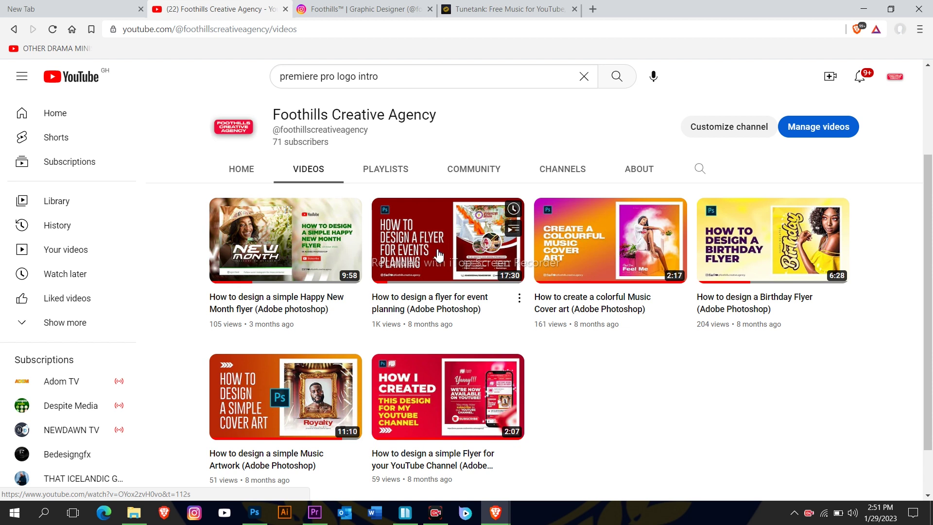
{"action": "scroll", "coordinate": [439, 254], "scroll_direction": "down", "scroll_amount": 1}
{"action": "scroll", "coordinate": [437, 254], "scroll_direction": "up", "scroll_amount": 3}
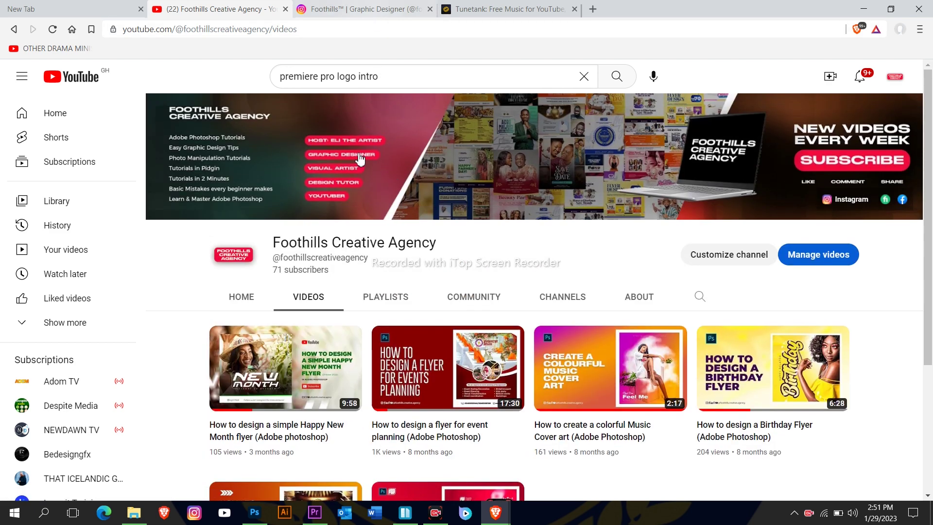
{"action": "scroll", "coordinate": [381, 262], "scroll_direction": "down", "scroll_amount": 3}
{"action": "scroll", "coordinate": [389, 311], "scroll_direction": "up", "scroll_amount": 3}
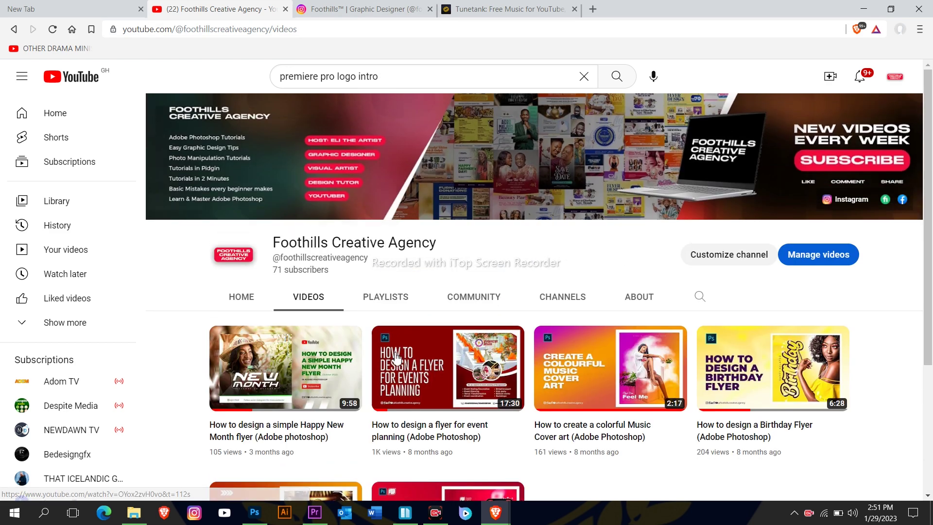
{"action": "scroll", "coordinate": [379, 183], "scroll_direction": "down", "scroll_amount": 3}
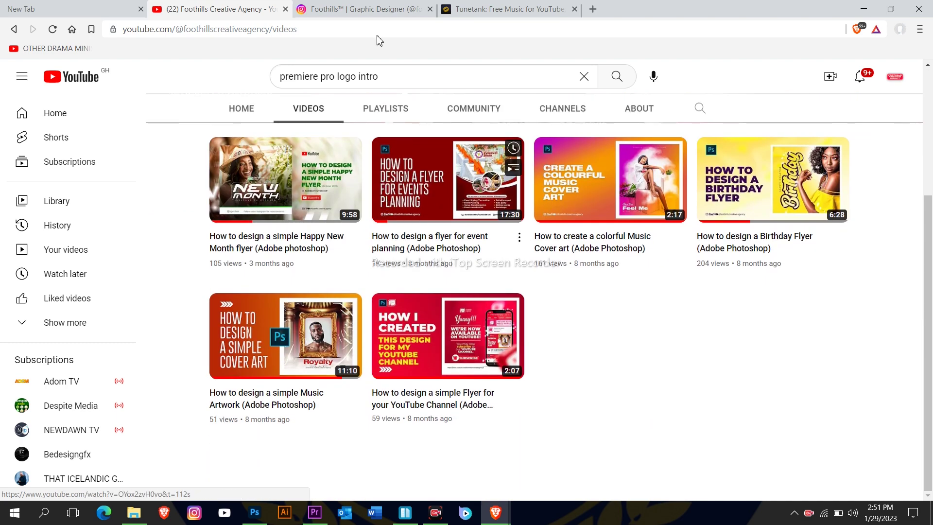
Step: Go to the agency's open Instagram profile and examine the account name and profile details
{"action": "left_click", "coordinate": [368, 16]}
{"action": "scroll", "coordinate": [519, 237], "scroll_direction": "up", "scroll_amount": 5}
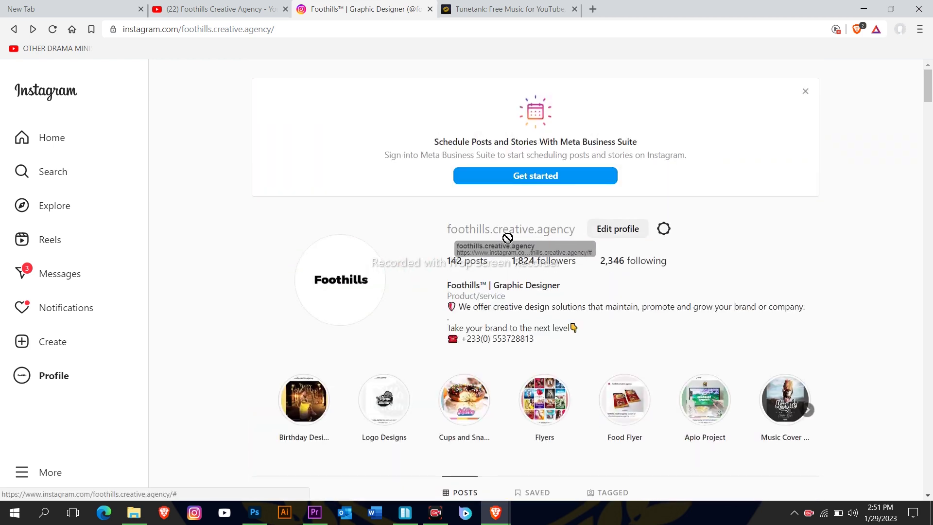
{"action": "left_click_drag", "start_coordinate": [438, 235], "coordinate": [508, 225]}
{"action": "left_click", "coordinate": [491, 225]}
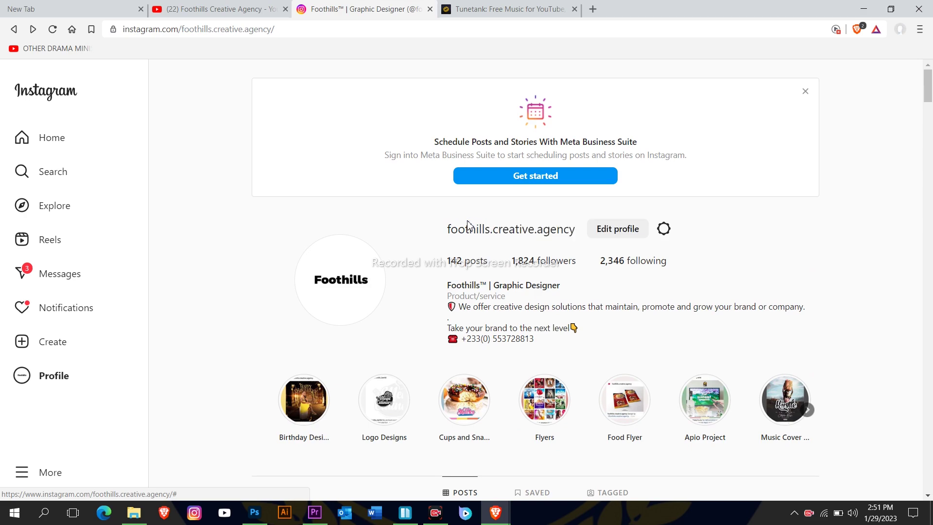
{"action": "left_click", "coordinate": [401, 206]}
Step: Browse through the design posts on the Instagram profile, from the wedding cards down to the truck-and-snail artwork
{"action": "scroll", "coordinate": [488, 285], "scroll_direction": "down", "scroll_amount": 8}
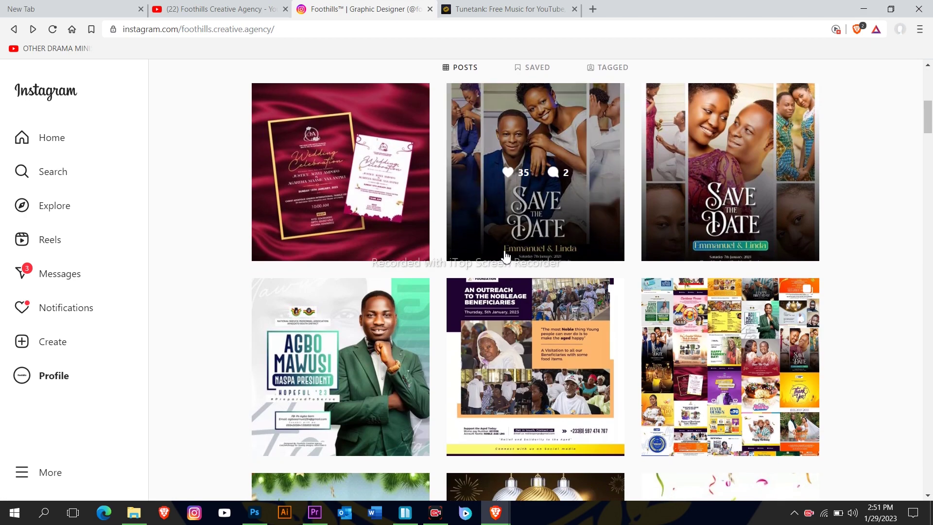
{"action": "scroll", "coordinate": [495, 246], "scroll_direction": "down", "scroll_amount": 1}
{"action": "scroll", "coordinate": [494, 204], "scroll_direction": "down", "scroll_amount": 3}
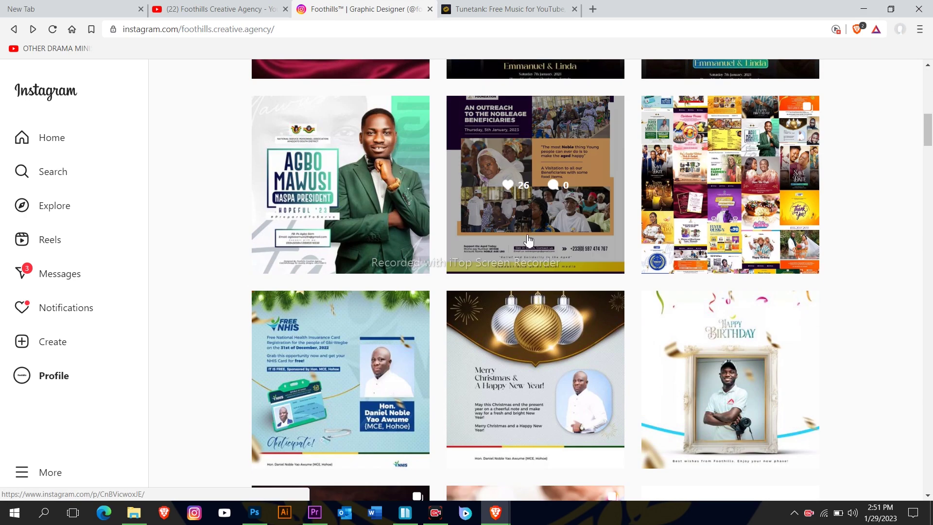
{"action": "scroll", "coordinate": [516, 268], "scroll_direction": "down", "scroll_amount": 4}
{"action": "scroll", "coordinate": [516, 269], "scroll_direction": "down", "scroll_amount": 3}
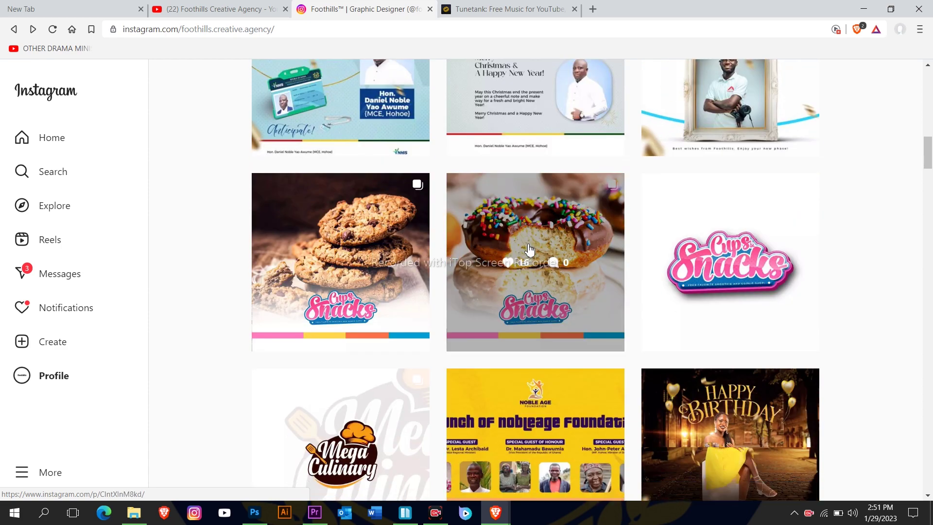
{"action": "scroll", "coordinate": [533, 248], "scroll_direction": "down", "scroll_amount": 8}
{"action": "scroll", "coordinate": [533, 248], "scroll_direction": "down", "scroll_amount": 3}
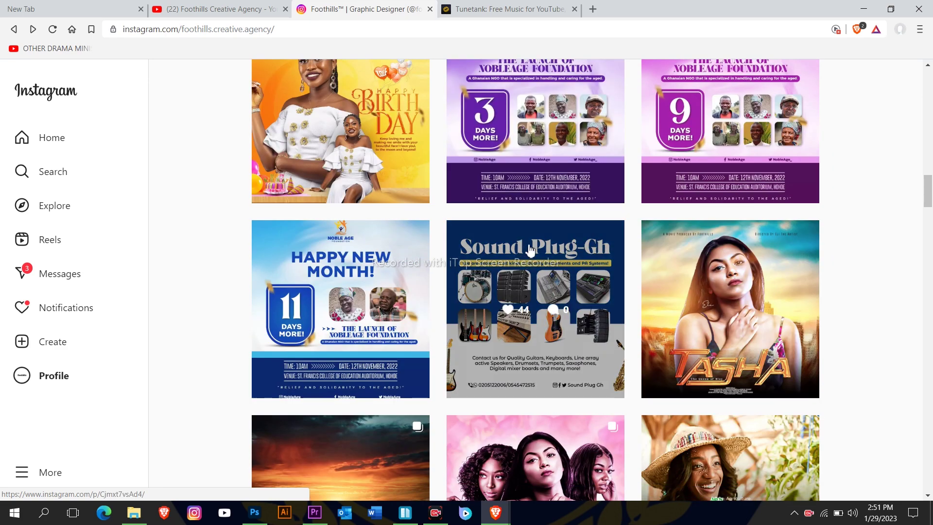
{"action": "scroll", "coordinate": [529, 258], "scroll_direction": "down", "scroll_amount": 5}
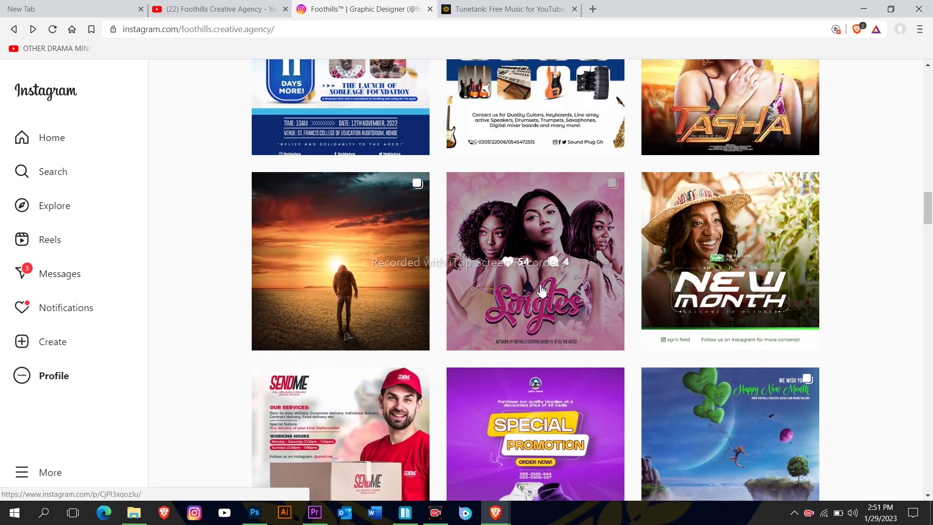
{"action": "scroll", "coordinate": [543, 297], "scroll_direction": "down", "scroll_amount": 6}
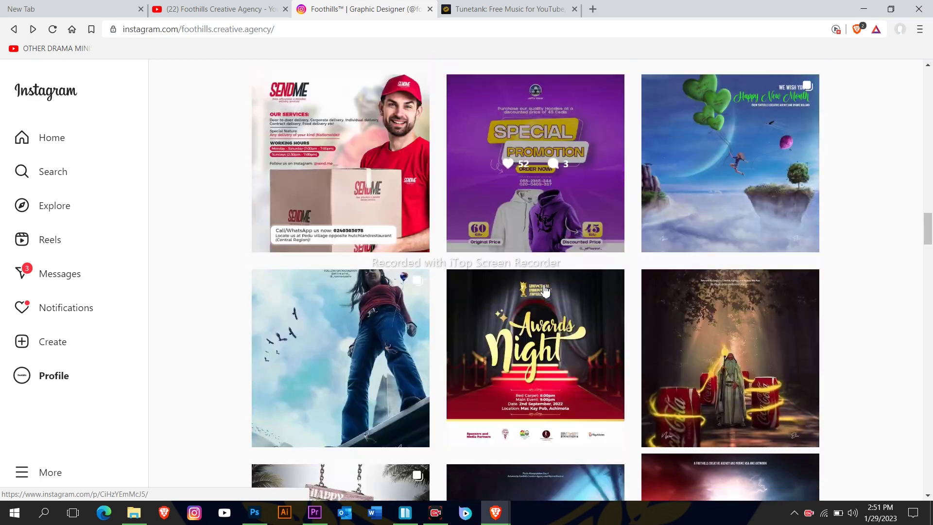
{"action": "scroll", "coordinate": [547, 287], "scroll_direction": "up", "scroll_amount": 5}
{"action": "scroll", "coordinate": [550, 277], "scroll_direction": "down", "scroll_amount": 3}
{"action": "scroll", "coordinate": [549, 275], "scroll_direction": "down", "scroll_amount": 11}
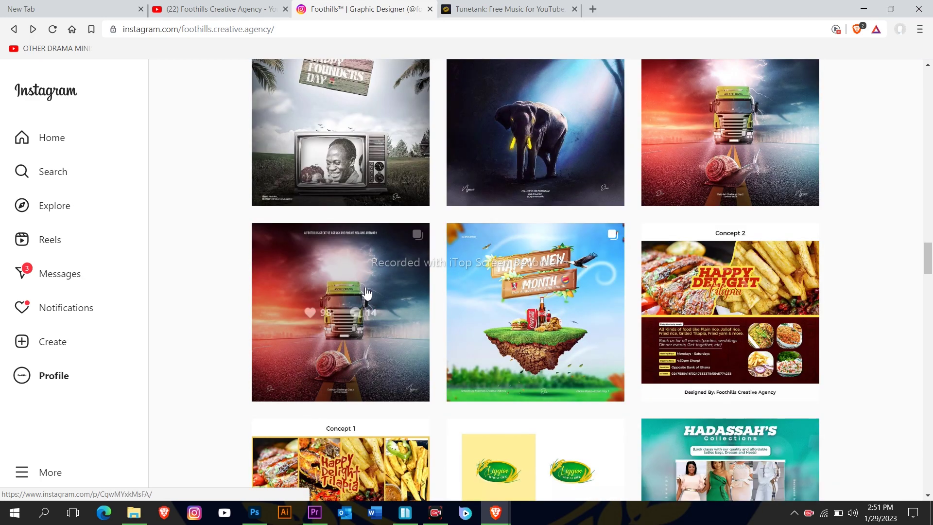
Step: View the red-and-blue truck-and-snail post, advance to the next post, and return to the profile's post grid
{"action": "left_click", "coordinate": [366, 293]}
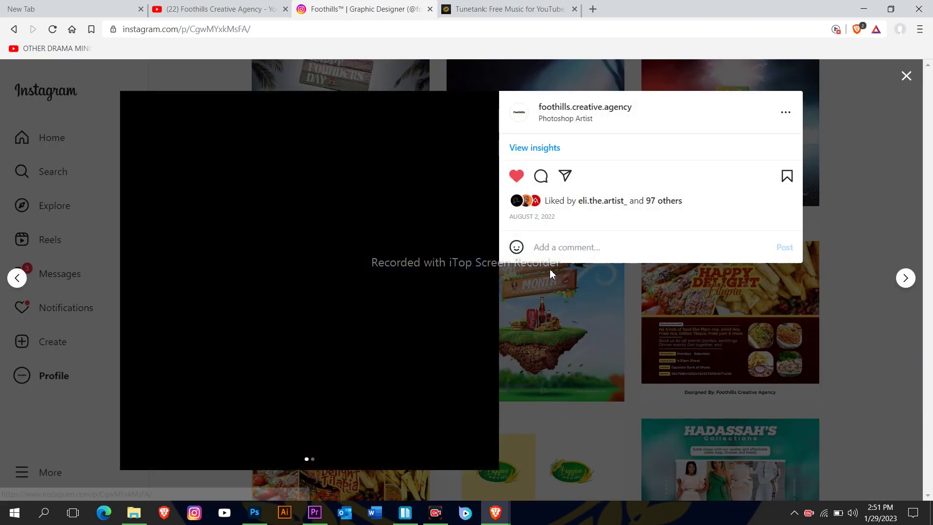
{"action": "left_click", "coordinate": [905, 278]}
{"action": "left_click", "coordinate": [906, 75]}
{"action": "scroll", "coordinate": [618, 271], "scroll_direction": "down", "scroll_amount": 8}
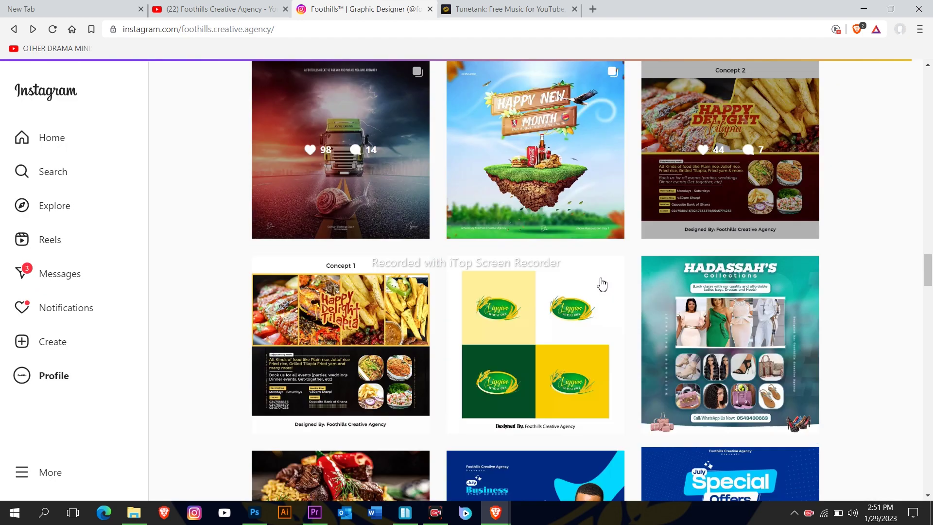
Step: Switch to Photoshop and delete every layer above Background in the YouTube Banner document
{"action": "key", "text": "alt+Tab"}
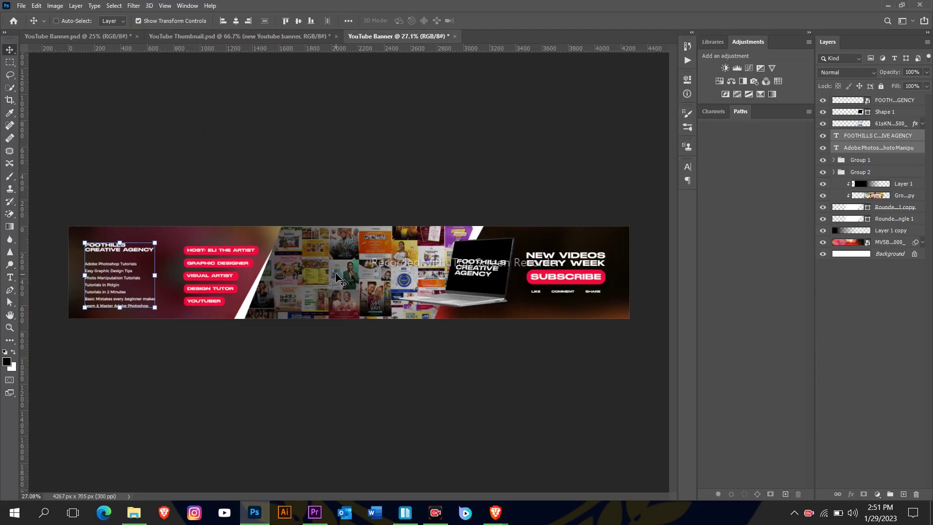
{"action": "scroll", "coordinate": [291, 304], "scroll_direction": "up", "scroll_amount": 3}
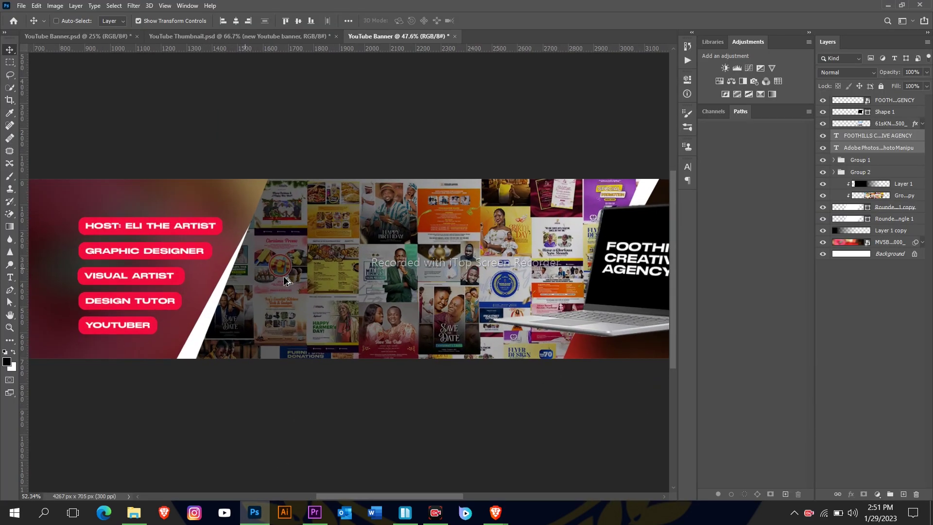
{"action": "scroll", "coordinate": [424, 266], "scroll_direction": "down", "scroll_amount": 4}
{"action": "scroll", "coordinate": [424, 266], "scroll_direction": "up", "scroll_amount": 1}
{"action": "scroll", "coordinate": [425, 266], "scroll_direction": "up", "scroll_amount": 2}
{"action": "scroll", "coordinate": [446, 306], "scroll_direction": "down", "scroll_amount": 3}
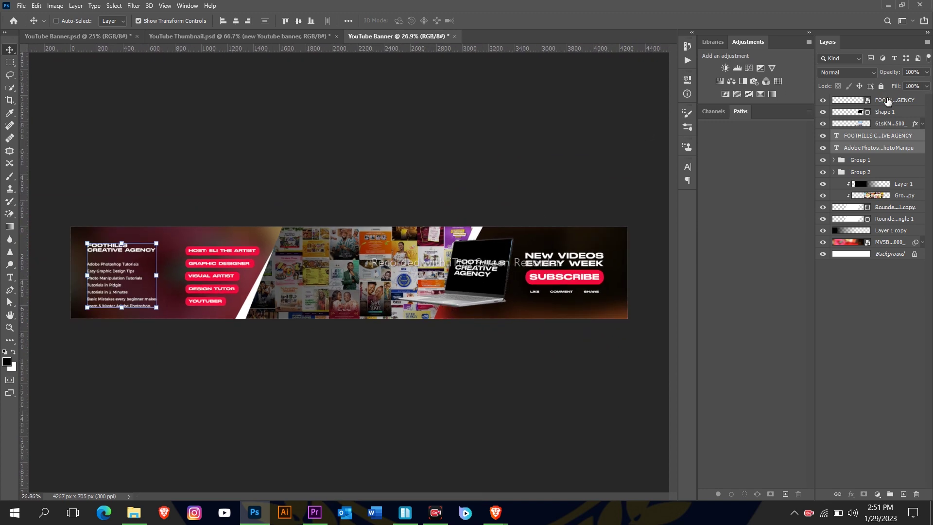
{"action": "left_click", "coordinate": [888, 101]}
{"action": "key", "text": "Delete"}
{"action": "key", "text": "Delete"}
{"action": "key", "text": "Delete"}
{"action": "key", "text": "Delete"}
{"action": "key", "text": "Delete"}
{"action": "key", "text": "Delete"}
{"action": "key", "text": "Delete"}
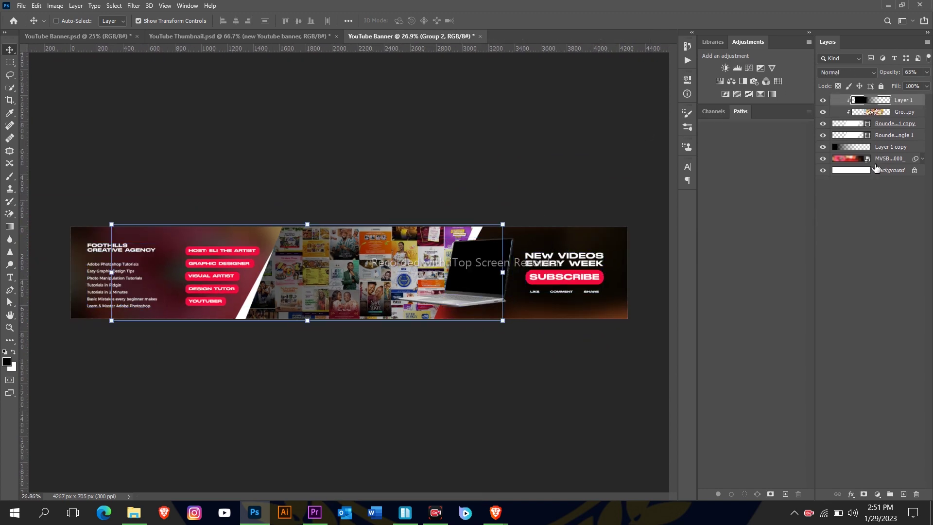
{"action": "key", "text": "Delete"}
{"action": "key", "text": "Delete"}
{"action": "key", "text": "Delete"}
{"action": "key", "text": "Delete"}
{"action": "key", "text": "Delete"}
{"action": "key", "text": "Delete"}
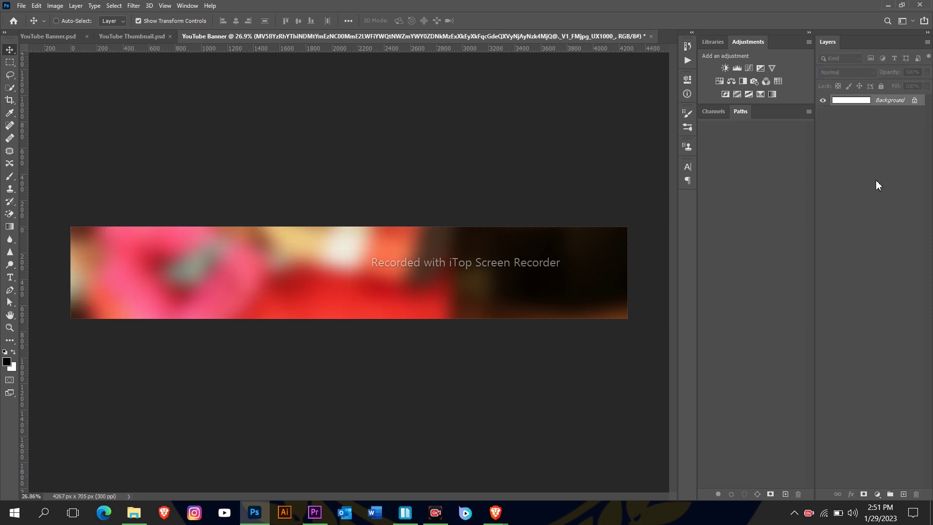
{"action": "key", "text": "ctrl+minus"}
{"action": "key", "text": "ctrl+minus"}
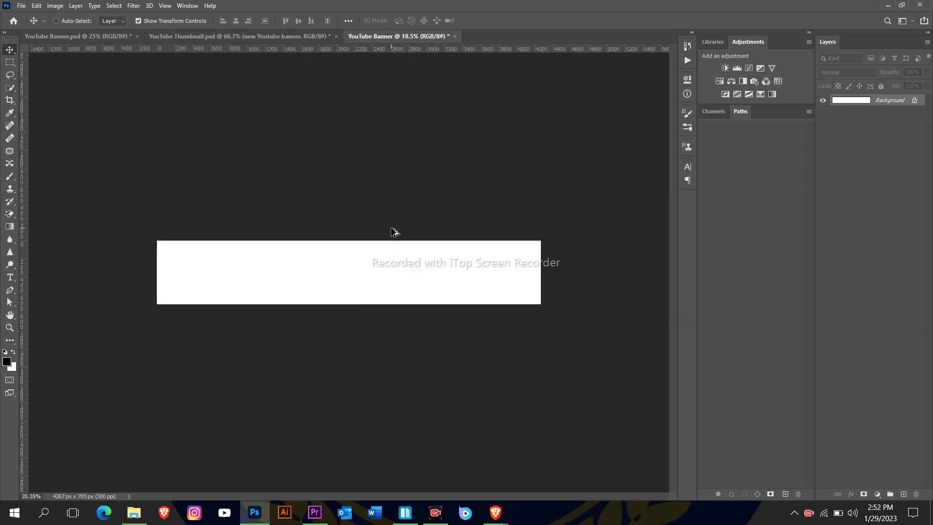
{"action": "scroll", "coordinate": [394, 231], "scroll_direction": "up", "scroll_amount": 5}
{"action": "scroll", "coordinate": [391, 232], "scroll_direction": "down", "scroll_amount": 4}
{"action": "scroll", "coordinate": [391, 232], "scroll_direction": "up", "scroll_amount": 1}
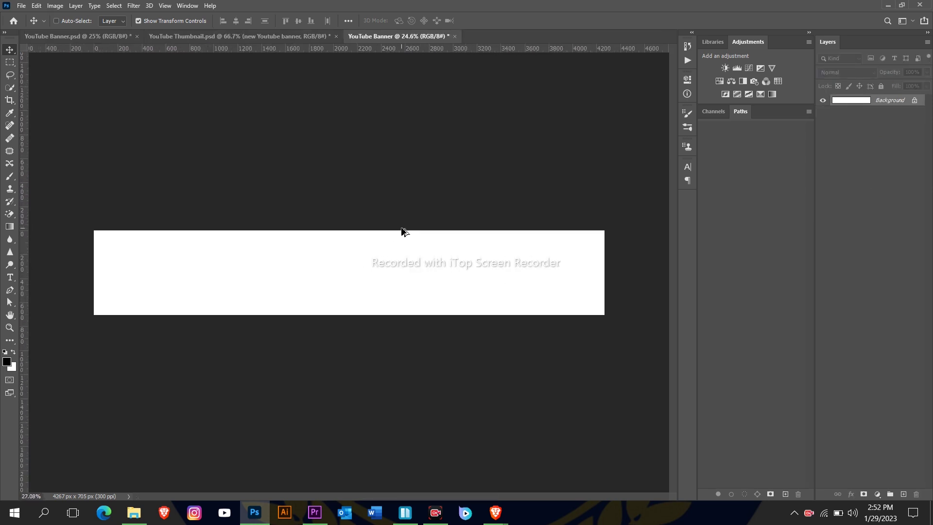
{"action": "scroll", "coordinate": [403, 232], "scroll_direction": "up", "scroll_amount": 2}
{"action": "scroll", "coordinate": [401, 231], "scroll_direction": "down", "scroll_amount": 1}
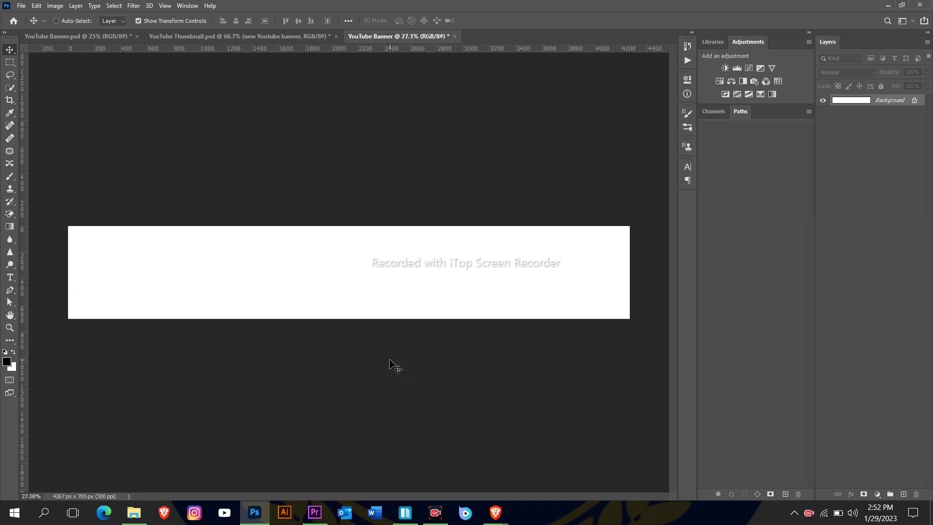
Step: Place the Sidechic Gang movie poster image from the Downloads folder into the blank YouTube Banner canvas
{"action": "left_click", "coordinate": [134, 512]}
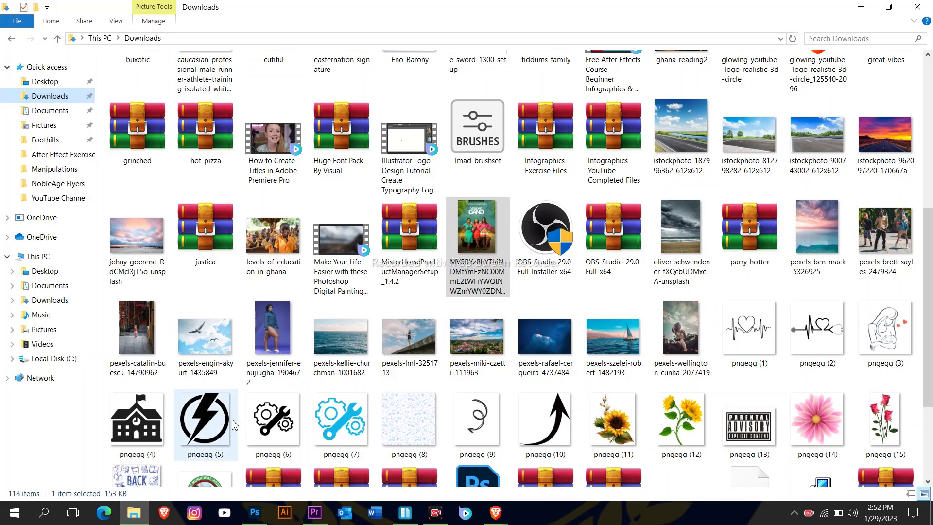
{"action": "left_click_drag", "start_coordinate": [474, 252], "coordinate": [359, 303]}
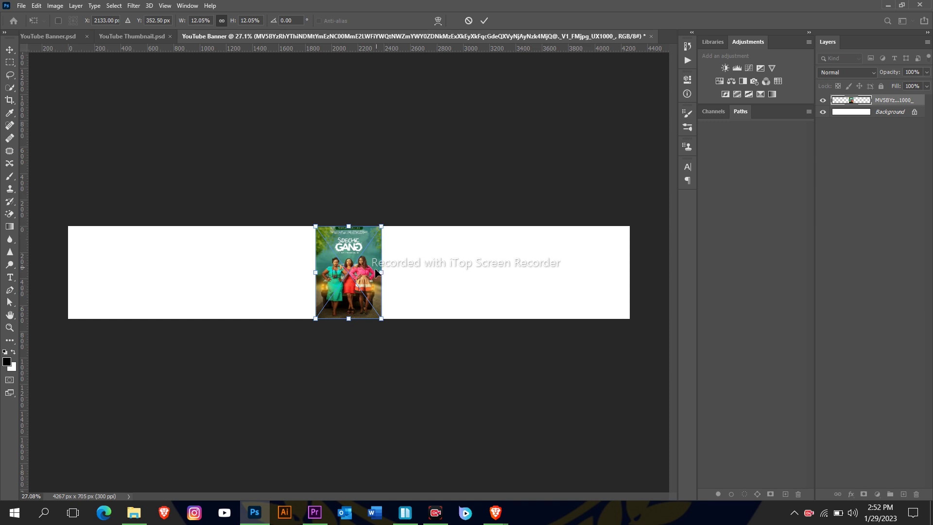
{"action": "scroll", "coordinate": [373, 284], "scroll_direction": "up", "scroll_amount": 5}
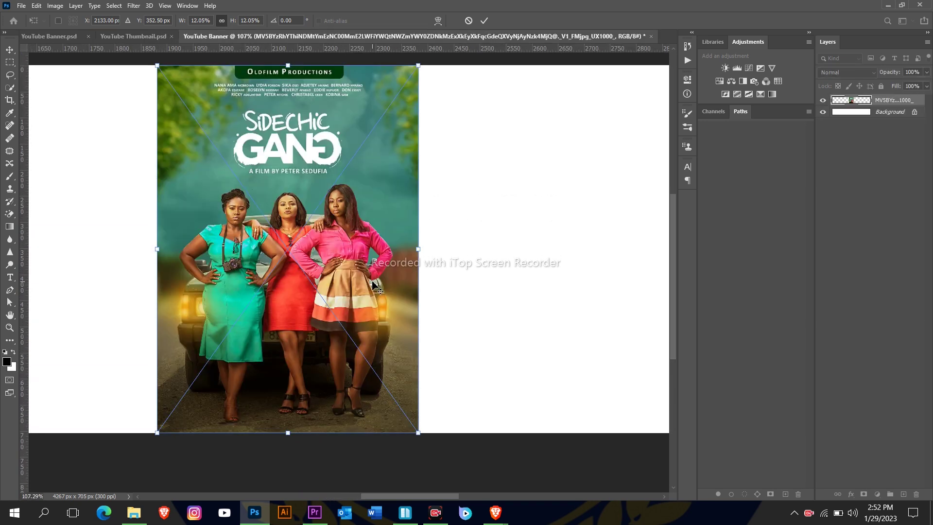
{"action": "scroll", "coordinate": [373, 284], "scroll_direction": "down", "scroll_amount": 3}
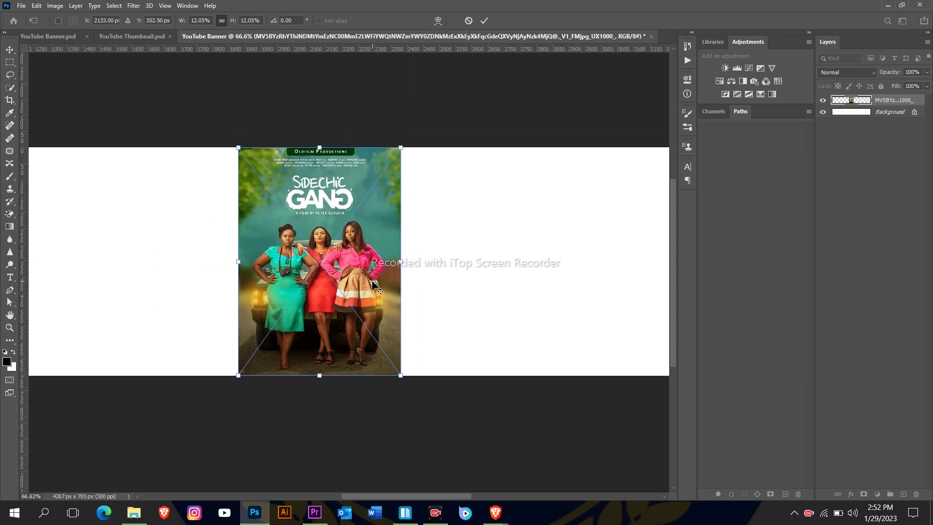
{"action": "scroll", "coordinate": [282, 263], "scroll_direction": "up", "scroll_amount": 3}
{"action": "scroll", "coordinate": [296, 226], "scroll_direction": "down", "scroll_amount": 2}
{"action": "scroll", "coordinate": [297, 226], "scroll_direction": "down", "scroll_amount": 4}
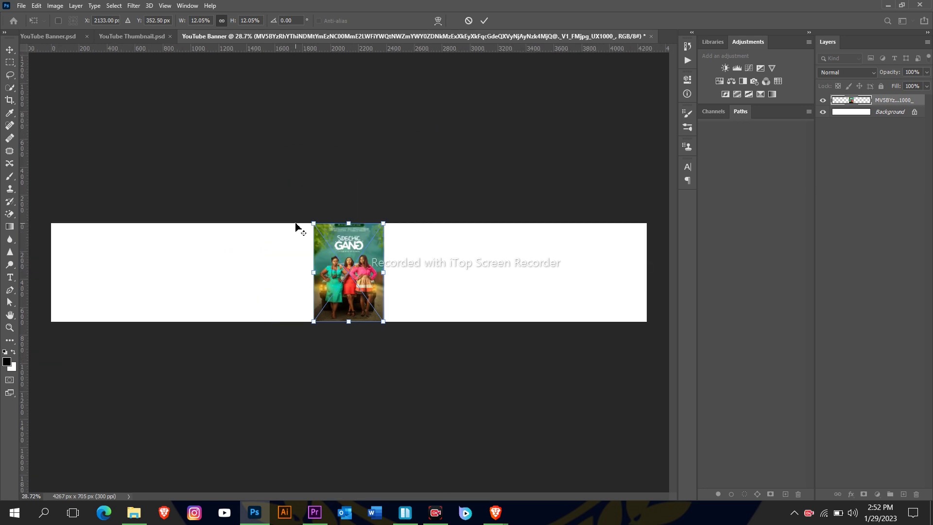
{"action": "scroll", "coordinate": [364, 271], "scroll_direction": "down", "scroll_amount": 1}
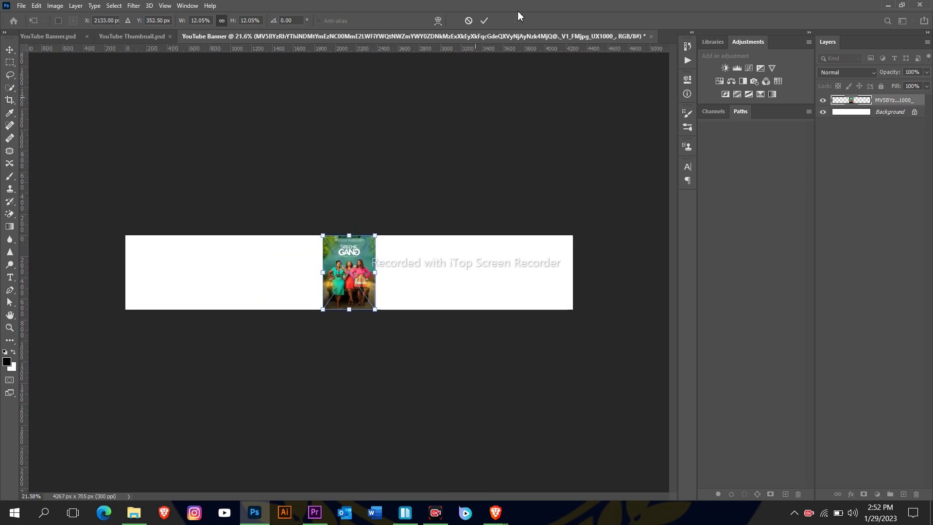
{"action": "left_click", "coordinate": [484, 21]}
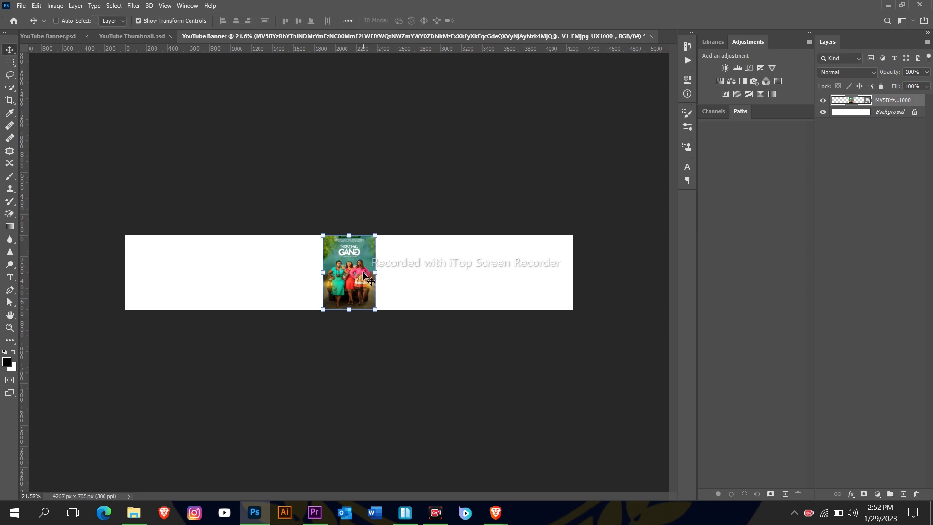
Step: Rotate the placed movie poster 90° counter clockwise with Free Transform
{"action": "scroll", "coordinate": [356, 290], "scroll_direction": "up", "scroll_amount": 6}
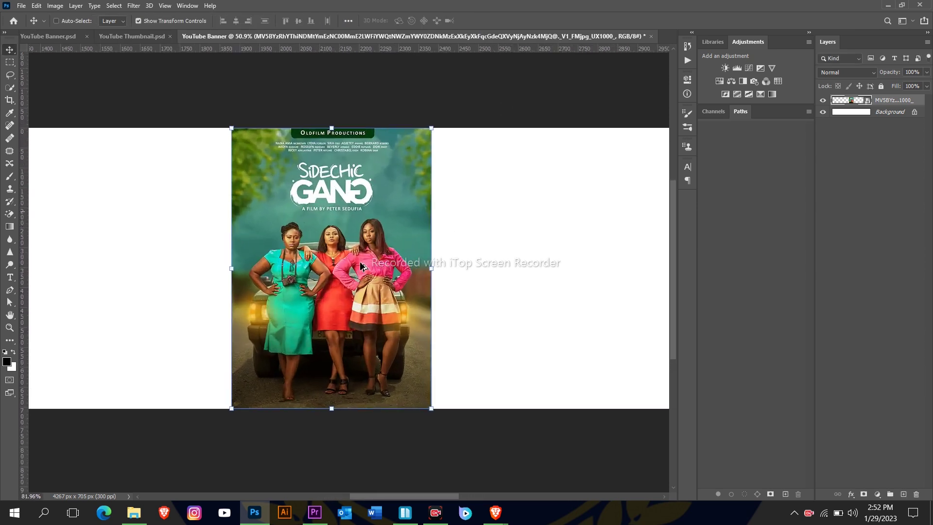
{"action": "scroll", "coordinate": [362, 264], "scroll_direction": "down", "scroll_amount": 3}
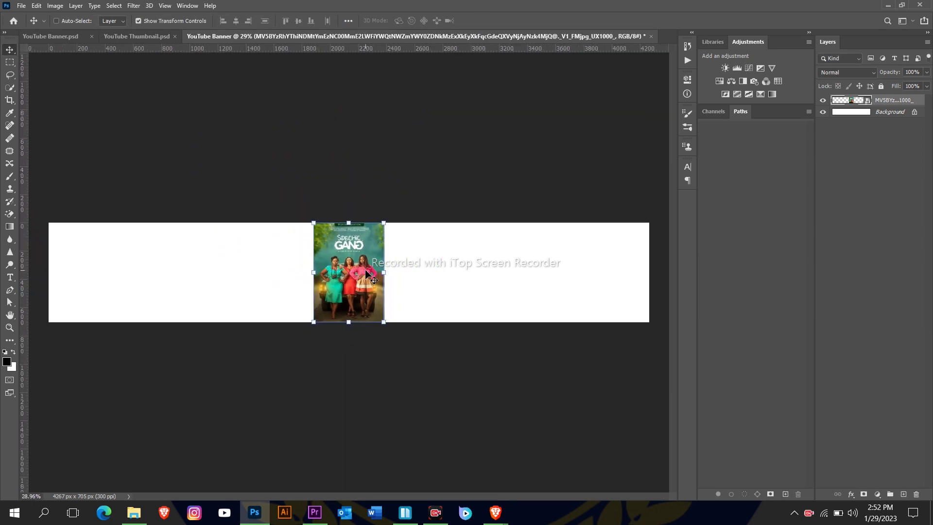
{"action": "key", "text": "ctrl+t"}
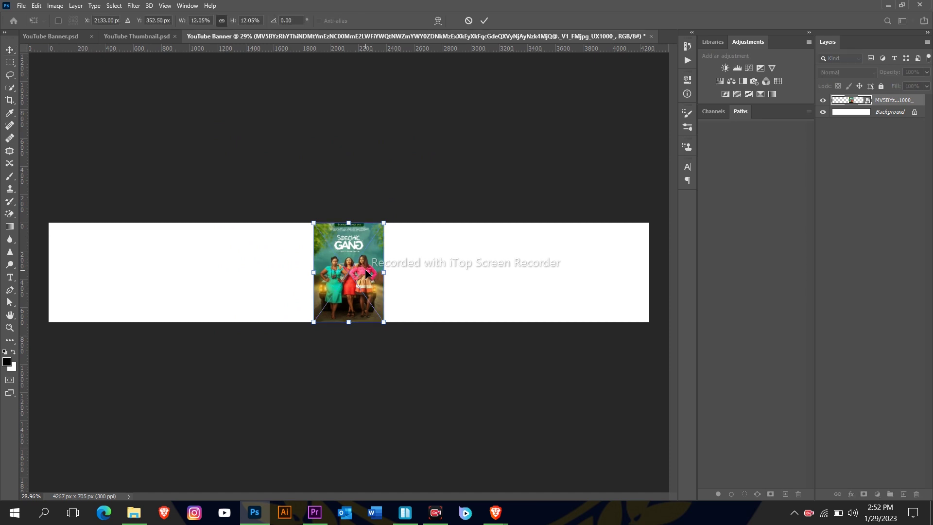
{"action": "right_click", "coordinate": [367, 274]}
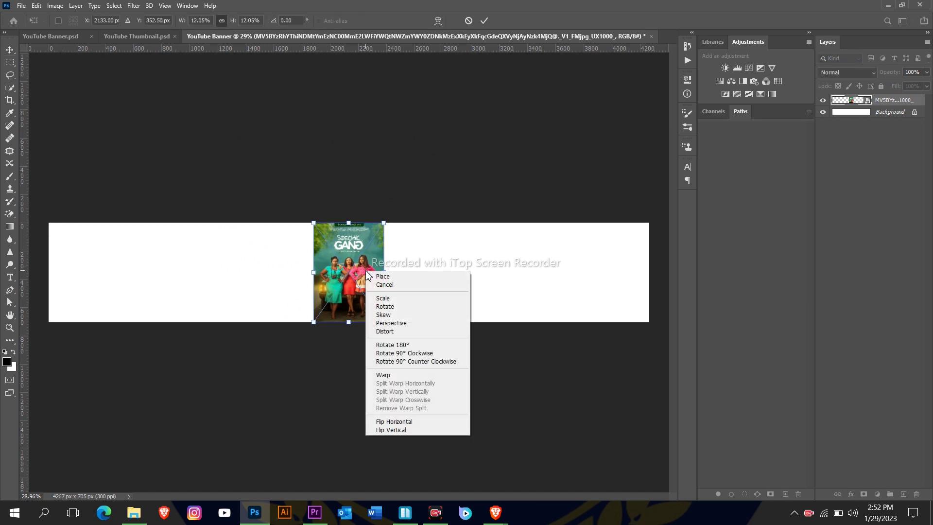
{"action": "left_click", "coordinate": [390, 365]}
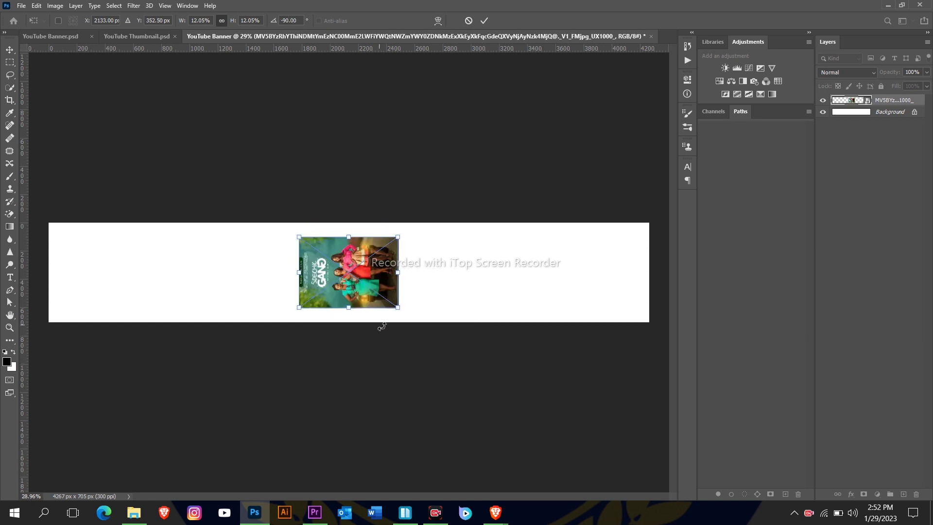
Step: Enlarge the rotated movie poster proportionally to about 120% and shift it over the banner canvas
{"action": "scroll", "coordinate": [353, 287], "scroll_direction": "up", "scroll_amount": 5}
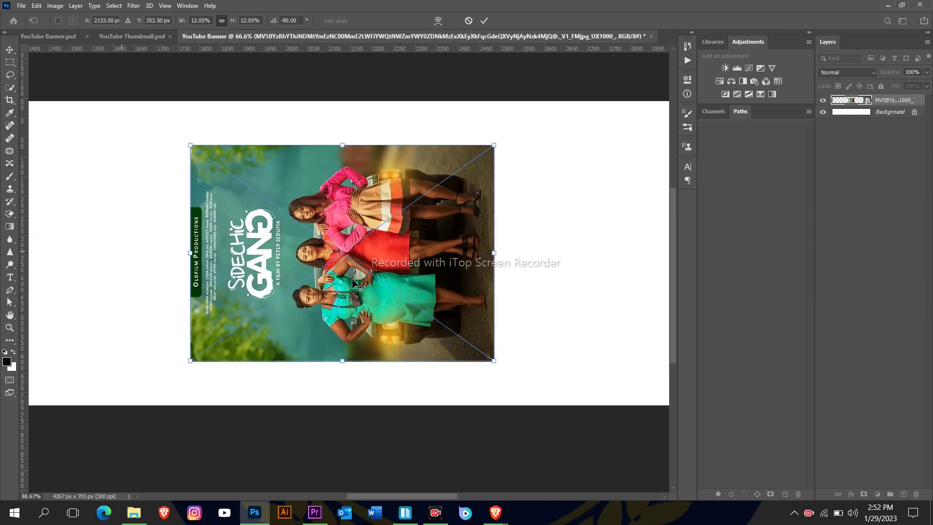
{"action": "scroll", "coordinate": [355, 278], "scroll_direction": "up", "scroll_amount": 3}
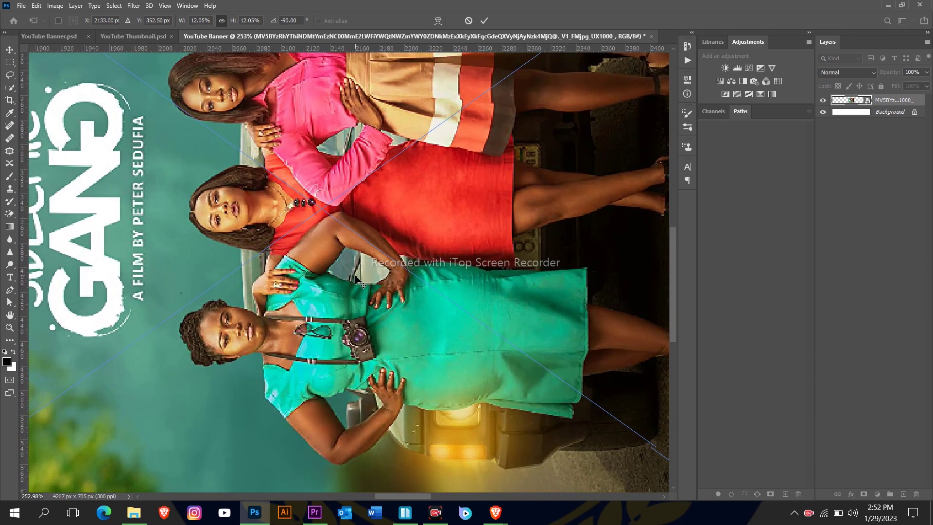
{"action": "scroll", "coordinate": [355, 279], "scroll_direction": "down", "scroll_amount": 7}
{"action": "scroll", "coordinate": [356, 276], "scroll_direction": "down", "scroll_amount": 3}
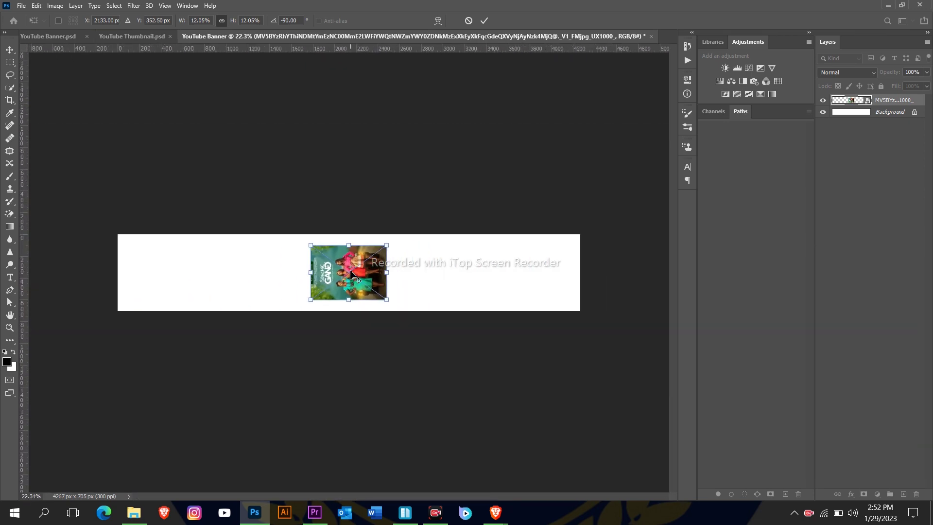
{"action": "left_click_drag", "start_coordinate": [348, 245], "coordinate": [413, 54]}
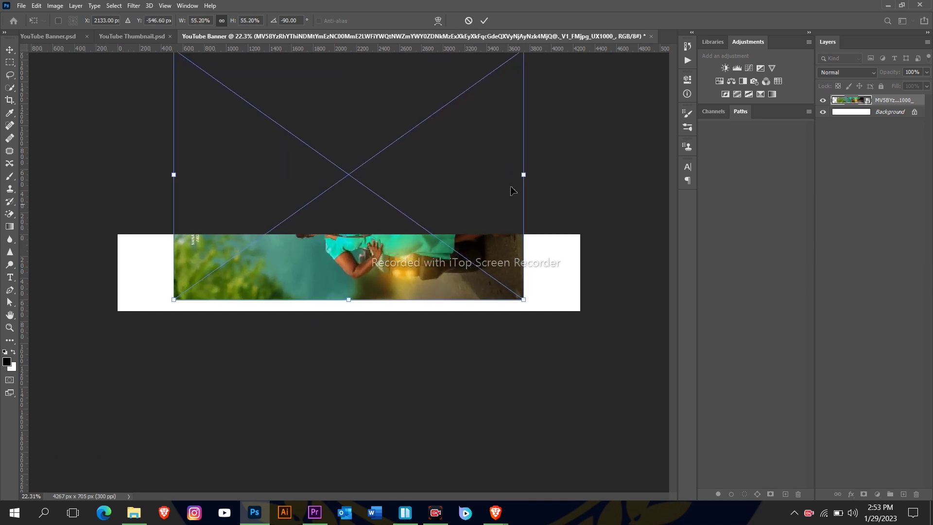
{"action": "left_click_drag", "start_coordinate": [522, 179], "coordinate": [781, 258]}
{"action": "left_click_drag", "start_coordinate": [255, 303], "coordinate": [106, 311]}
{"action": "left_click_drag", "start_coordinate": [371, 260], "coordinate": [200, 271]}
{"action": "key", "text": "ctrl+minus"}
{"action": "key", "text": "ctrl+minus"}
{"action": "key", "text": "ctrl+minus"}
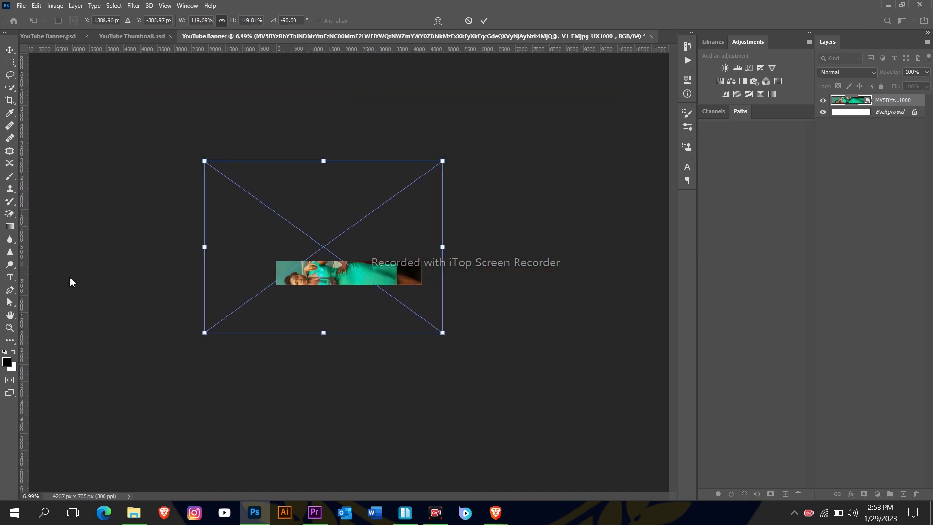
Step: Enlarge the poster to about 166%, reposition it so it fills the whole canvas, and apply the transform
{"action": "left_click_drag", "start_coordinate": [442, 247], "coordinate": [545, 255]}
{"action": "scroll", "coordinate": [353, 205], "scroll_direction": "down", "scroll_amount": 1}
{"action": "scroll", "coordinate": [354, 207], "scroll_direction": "down", "scroll_amount": 1}
{"action": "scroll", "coordinate": [355, 206], "scroll_direction": "up", "scroll_amount": 5}
{"action": "left_click_drag", "start_coordinate": [466, 369], "coordinate": [427, 323]}
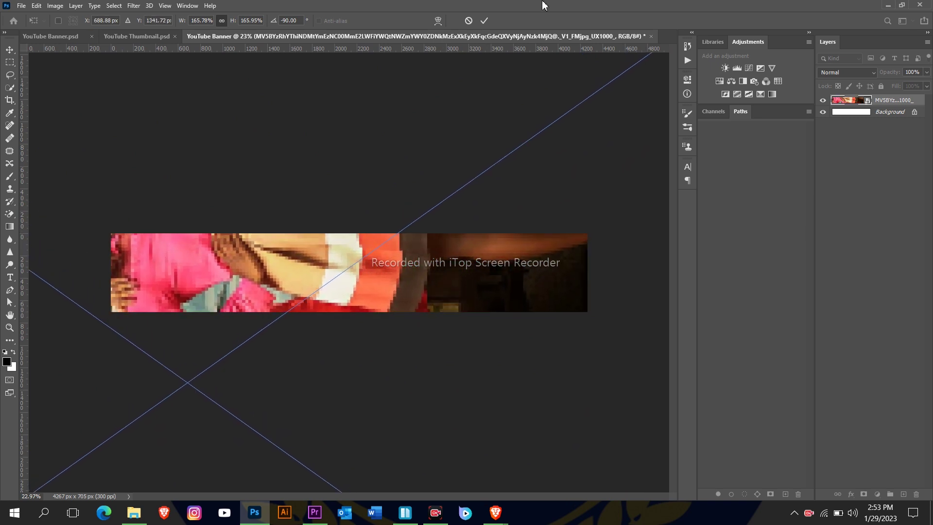
{"action": "left_click", "coordinate": [484, 21]}
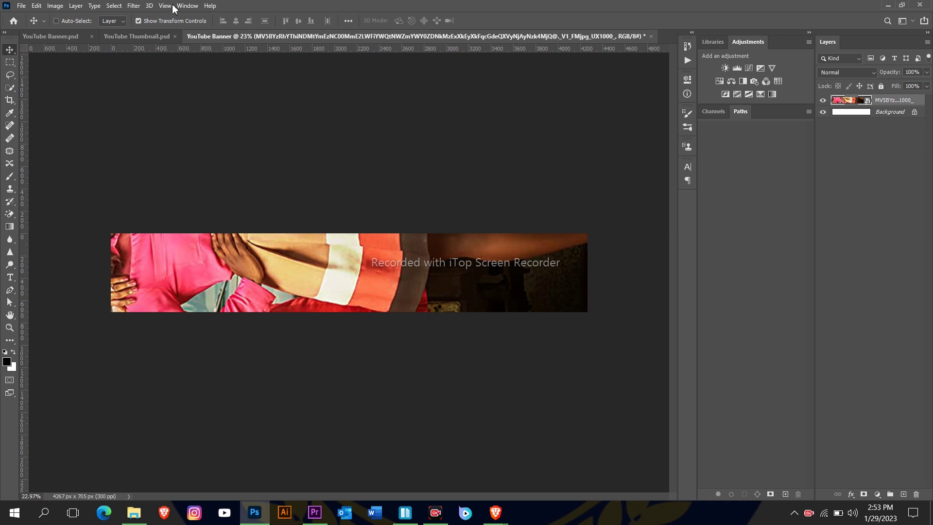
Step: Apply a Gaussian Blur with an 84.1 px radius to the poster layer and reposition the blurred image within the banner
{"action": "left_click", "coordinate": [134, 6]}
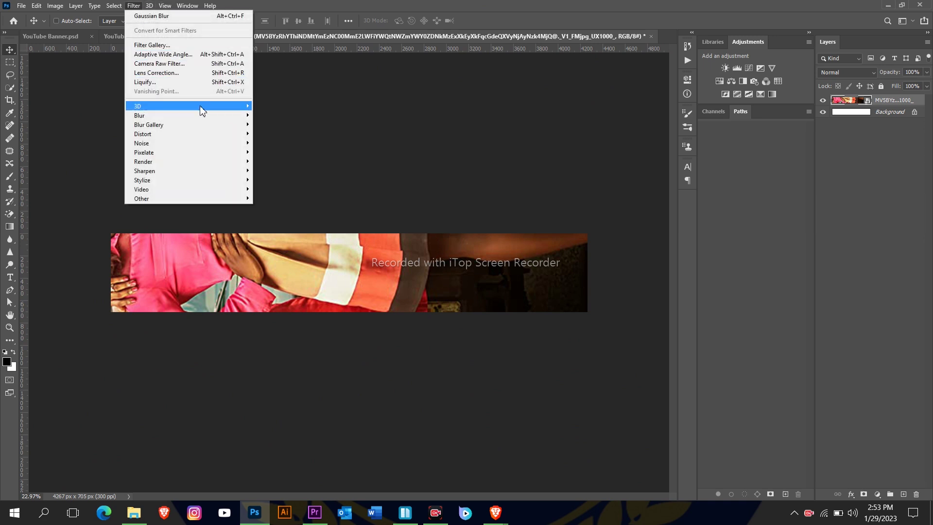
{"action": "mouse_move", "coordinate": [210, 119]}
{"action": "left_click", "coordinate": [279, 152]}
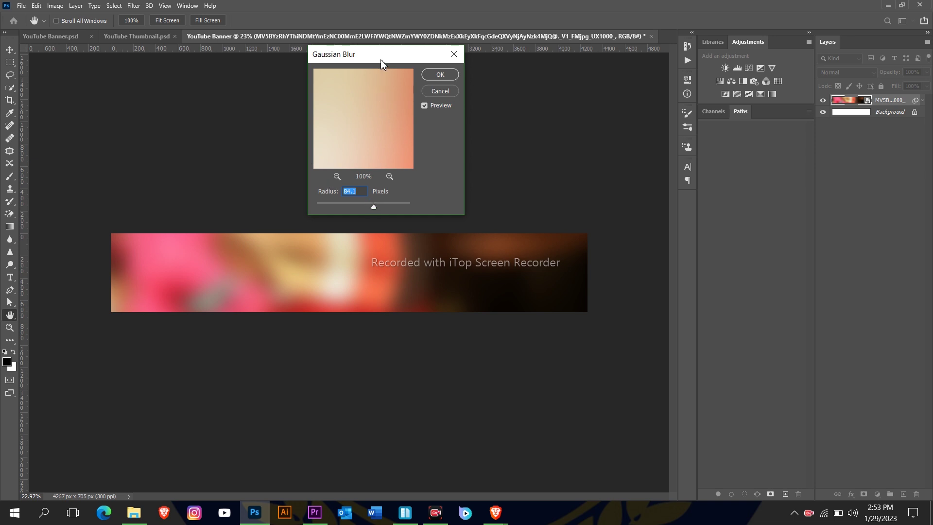
{"action": "left_click_drag", "start_coordinate": [384, 55], "coordinate": [413, 78]}
{"action": "left_click", "coordinate": [469, 98]}
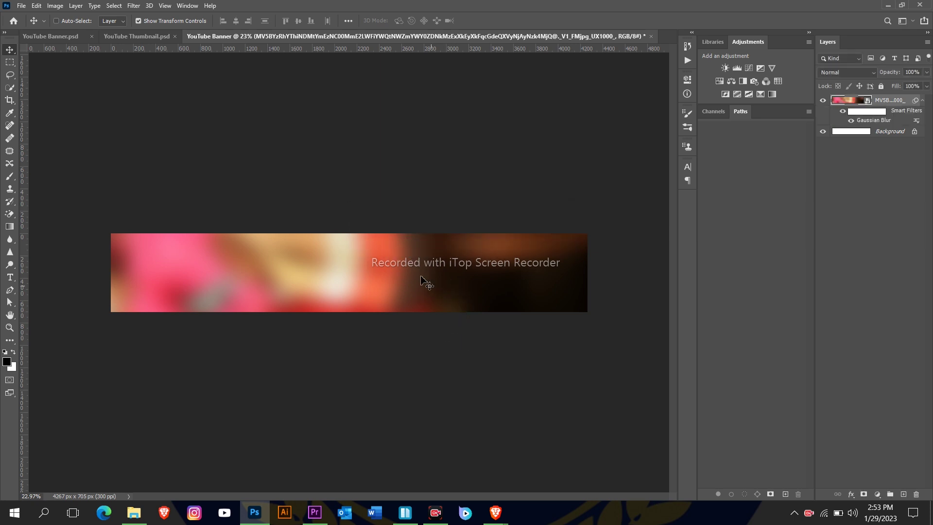
{"action": "left_click_drag", "start_coordinate": [418, 265], "coordinate": [402, 238]}
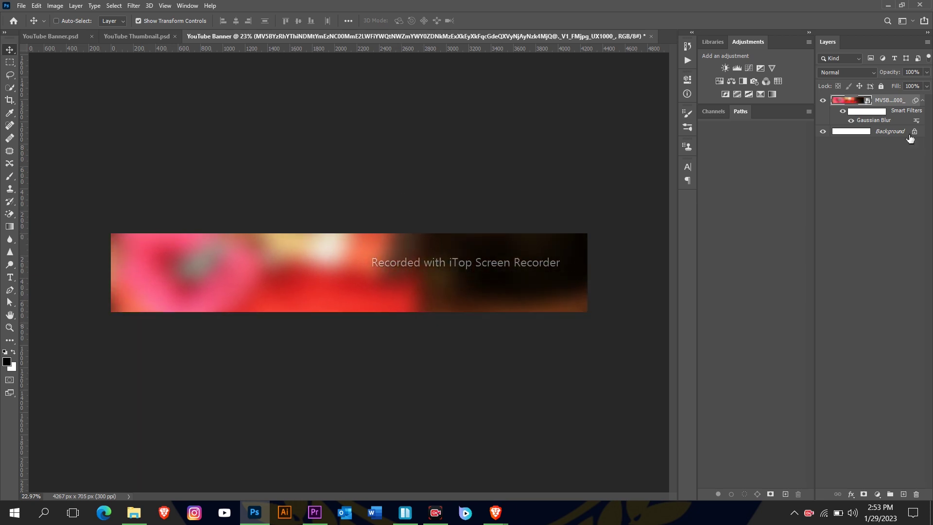
{"action": "left_click", "coordinate": [922, 100]}
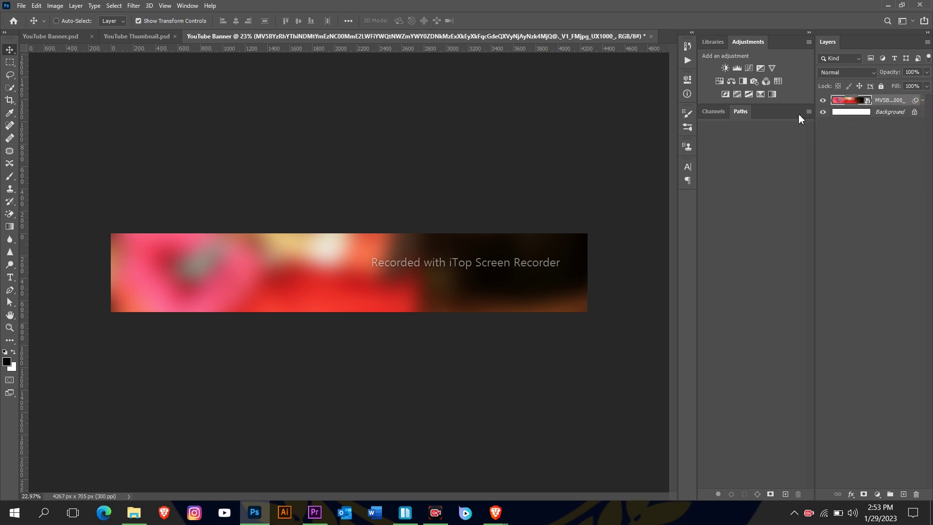
Step: Examine the slanted centre panel in the finished YouTube Banner.psd, then return to the new YouTube Banner document
{"action": "left_click", "coordinate": [59, 39]}
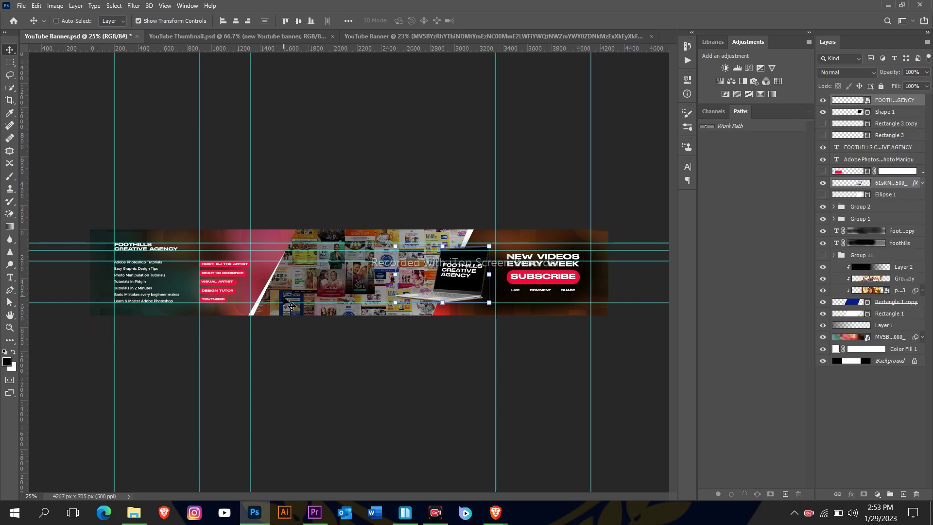
{"action": "scroll", "coordinate": [289, 304], "scroll_direction": "up", "scroll_amount": 4}
{"action": "scroll", "coordinate": [325, 275], "scroll_direction": "down", "scroll_amount": 3}
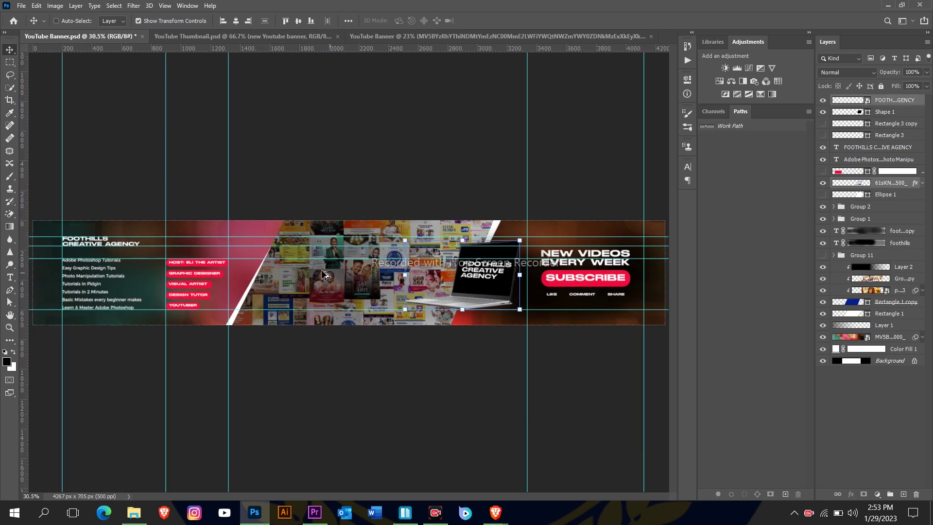
{"action": "scroll", "coordinate": [325, 275], "scroll_direction": "down", "scroll_amount": 1}
{"action": "scroll", "coordinate": [302, 257], "scroll_direction": "up", "scroll_amount": 2}
{"action": "scroll", "coordinate": [347, 276], "scroll_direction": "down", "scroll_amount": 1}
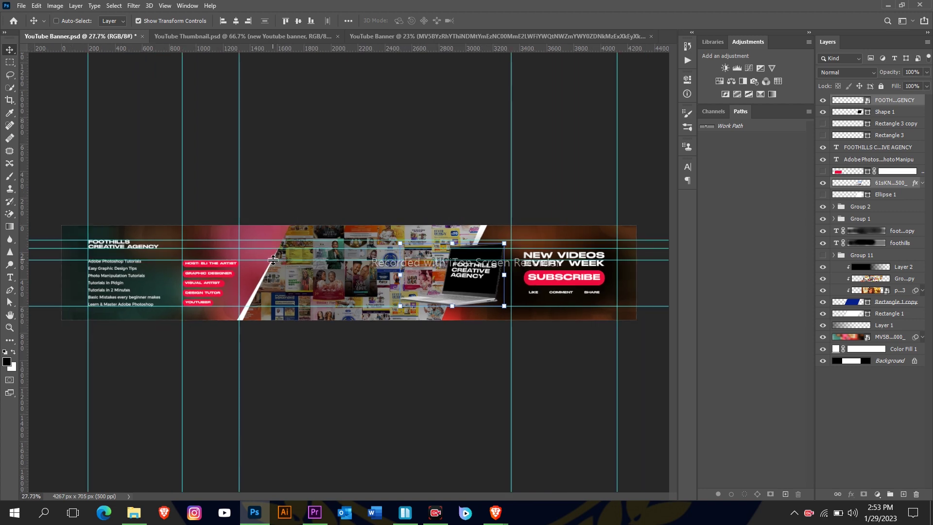
{"action": "left_click", "coordinate": [558, 35]}
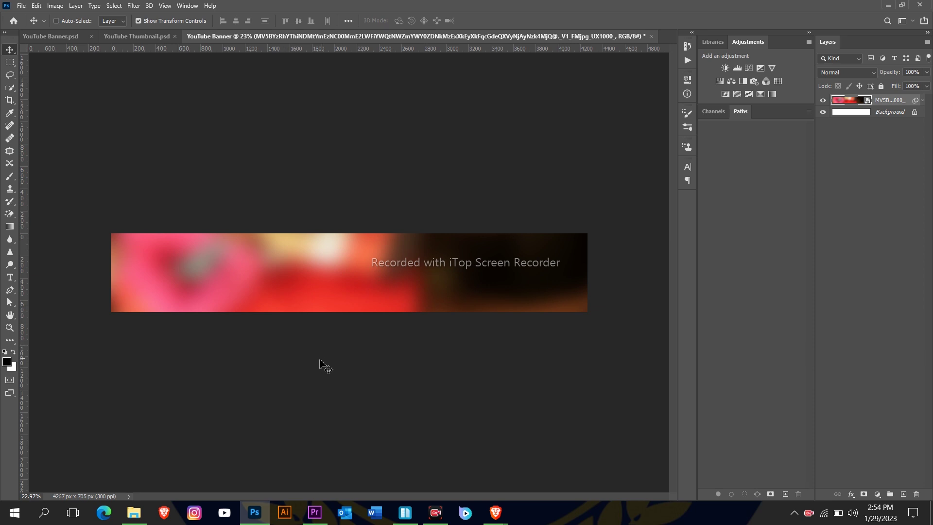
Step: Draw a rectangle about 1714 × 858 px across the middle of the banner and fill it with white
{"action": "key", "text": "u"}
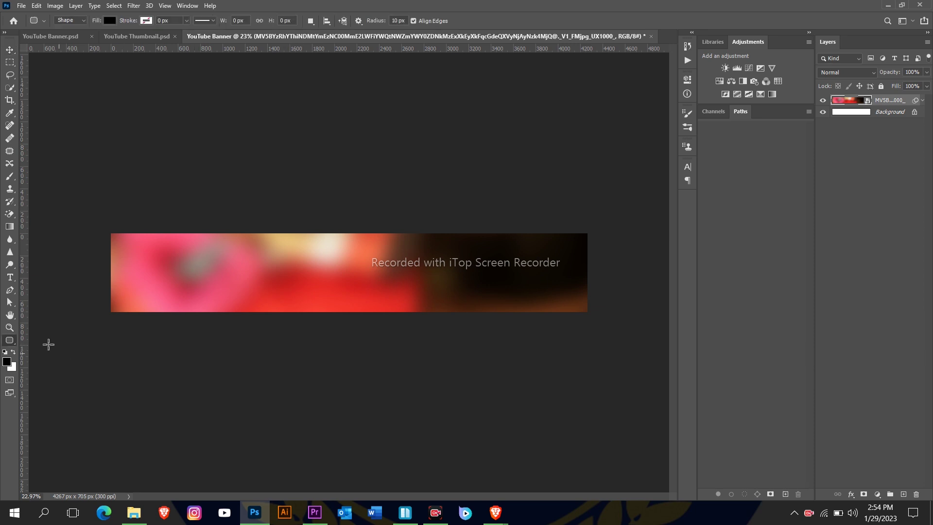
{"action": "right_click", "coordinate": [13, 346]}
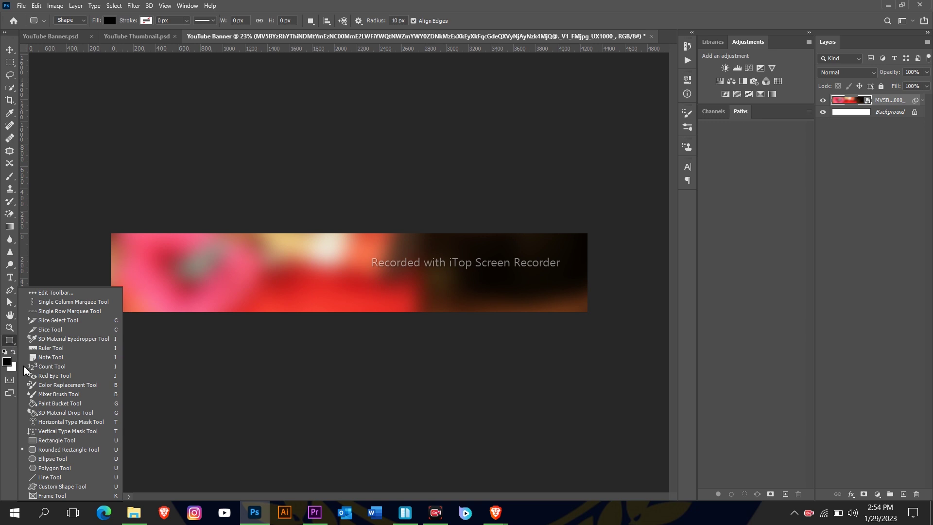
{"action": "left_click", "coordinate": [51, 440]}
{"action": "mouse_move", "coordinate": [261, 225]}
{"action": "left_mouse_down"}
{"action": "mouse_move", "coordinate": [342, 327]}
{"action": "mouse_move", "coordinate": [442, 312]}
{"action": "mouse_move", "coordinate": [453, 321]}
{"action": "left_mouse_up"}
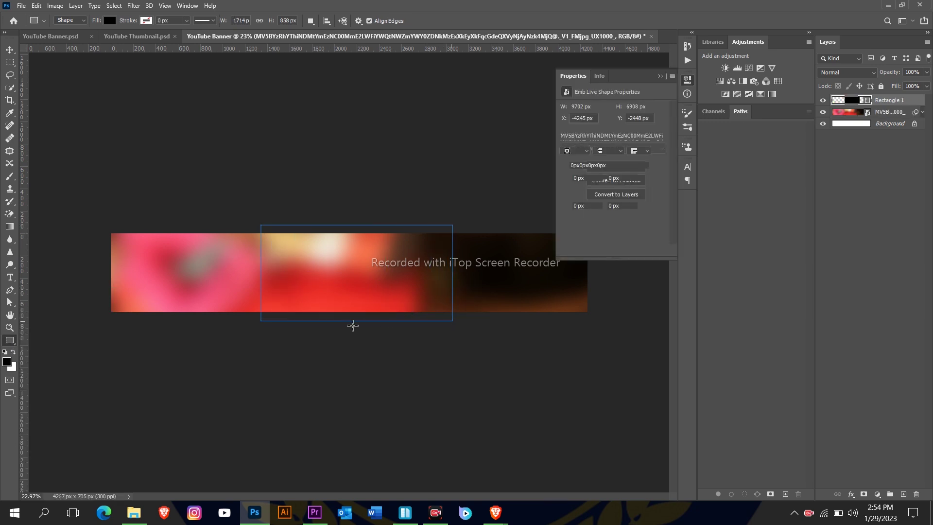
{"action": "left_click", "coordinate": [567, 140]}
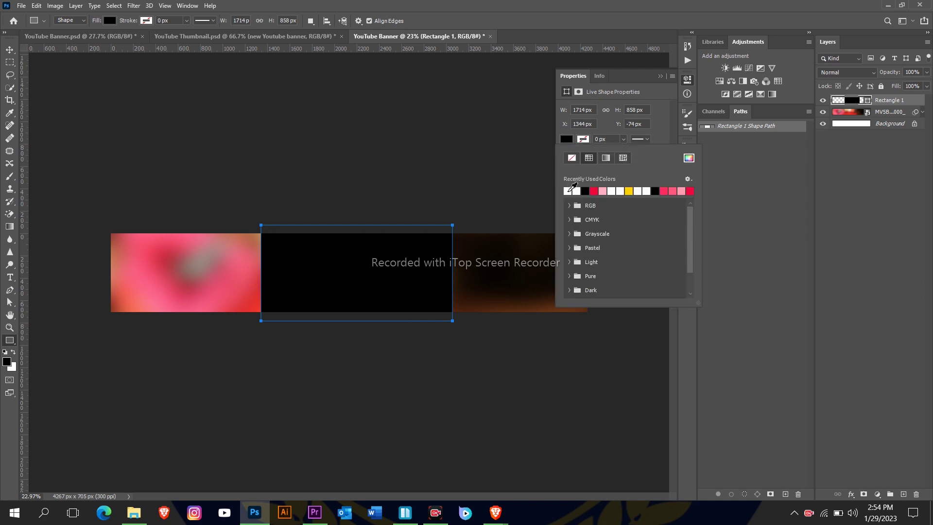
{"action": "left_click", "coordinate": [572, 191]}
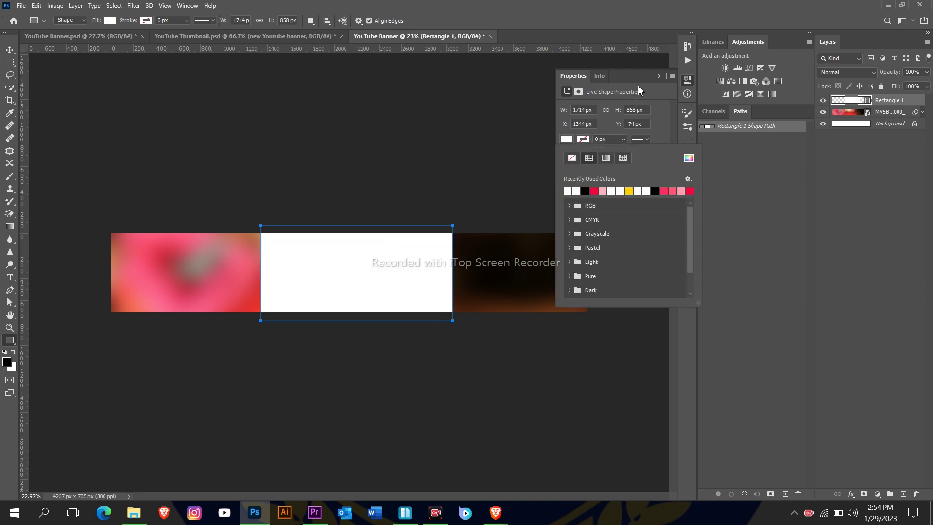
{"action": "left_click", "coordinate": [660, 75]}
{"action": "left_click", "coordinate": [660, 75]}
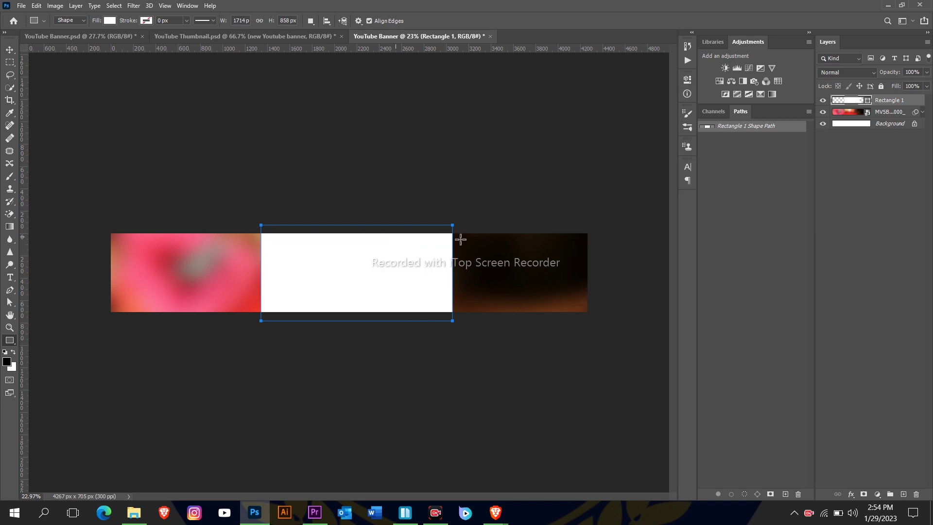
Step: Try to slant the white rectangle's sides by moving its upper-left and lower-right anchor points with the Direct Selection tool
{"action": "key", "text": "v"}
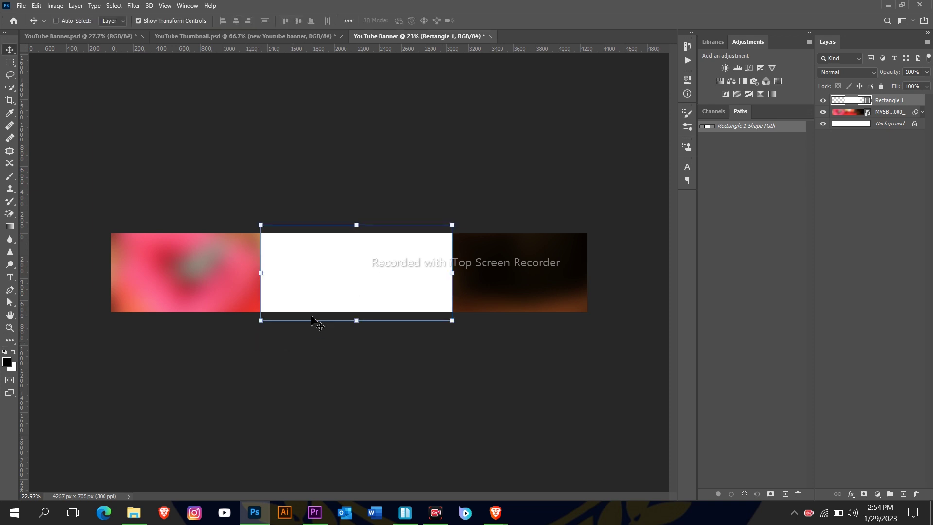
{"action": "key", "text": "ctrl+0"}
{"action": "scroll", "coordinate": [358, 255], "scroll_direction": "down", "scroll_amount": 2}
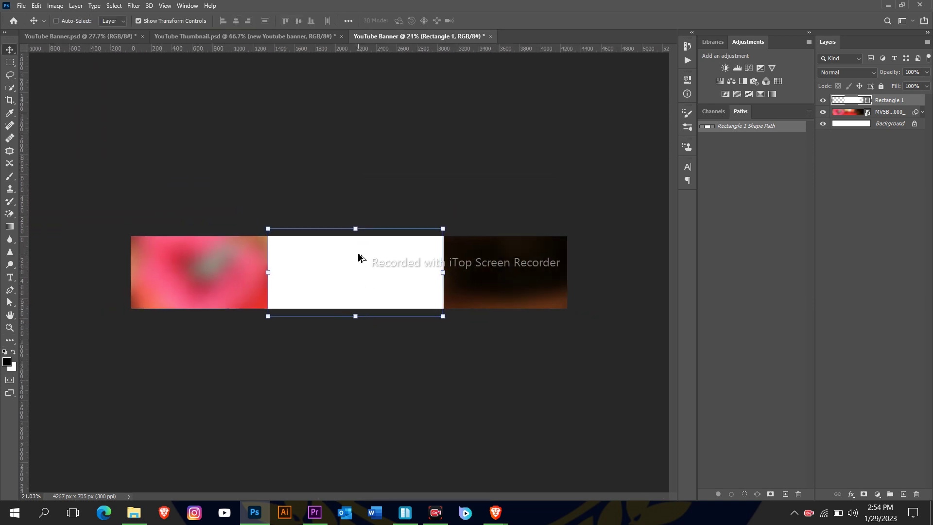
{"action": "scroll", "coordinate": [359, 255], "scroll_direction": "up", "scroll_amount": 1}
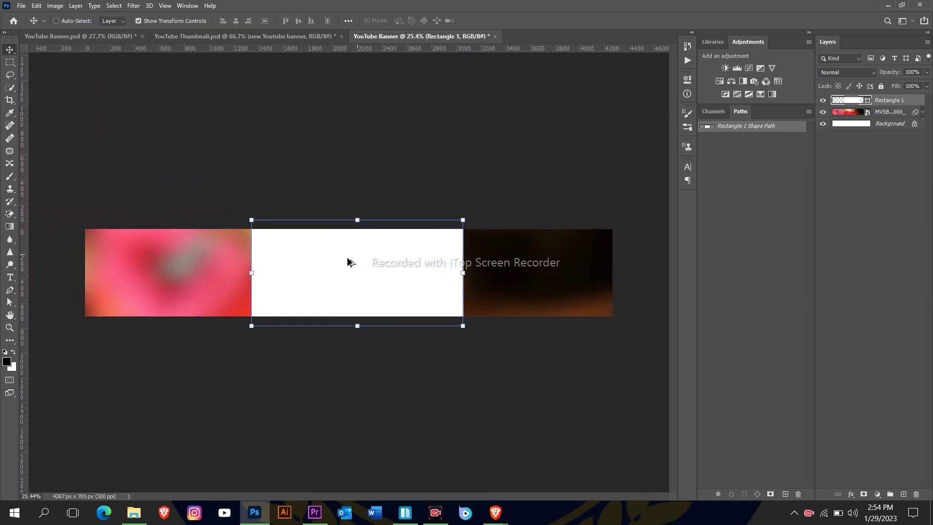
{"action": "left_click", "coordinate": [10, 304]}
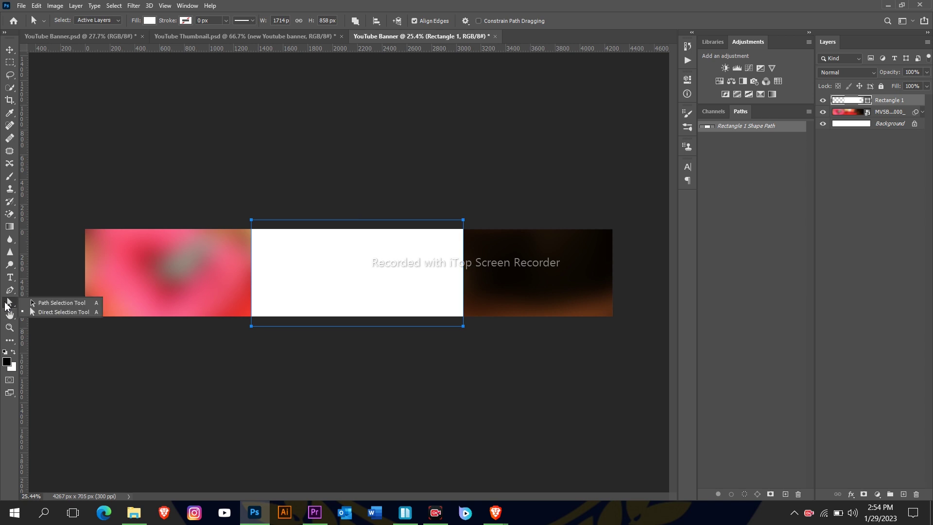
{"action": "left_click", "coordinate": [35, 311]}
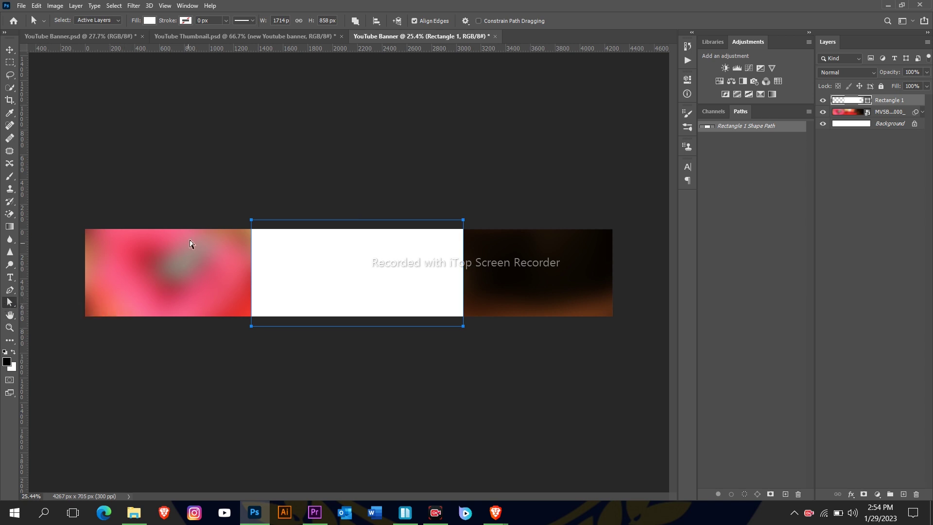
{"action": "scroll", "coordinate": [193, 237], "scroll_direction": "up", "scroll_amount": 3}
{"action": "left_click", "coordinate": [191, 165]}
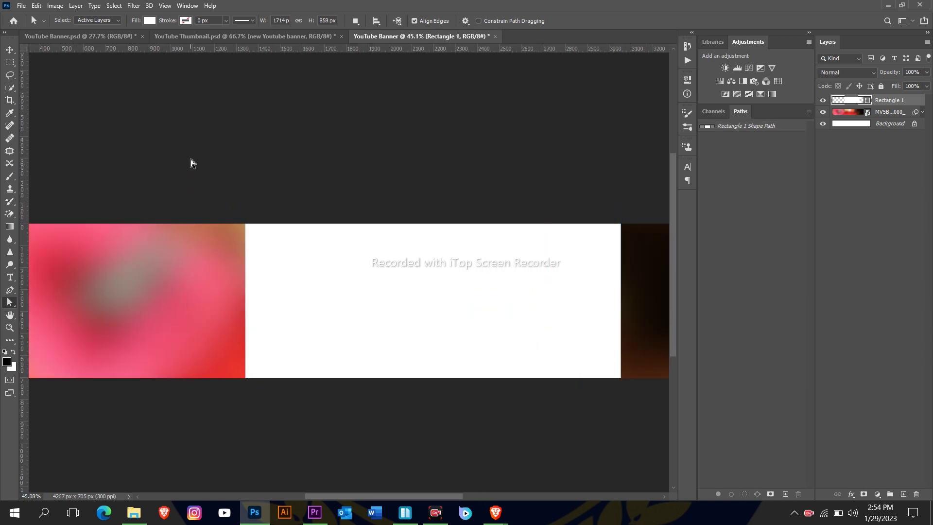
{"action": "left_click_drag", "start_coordinate": [184, 168], "coordinate": [298, 244]}
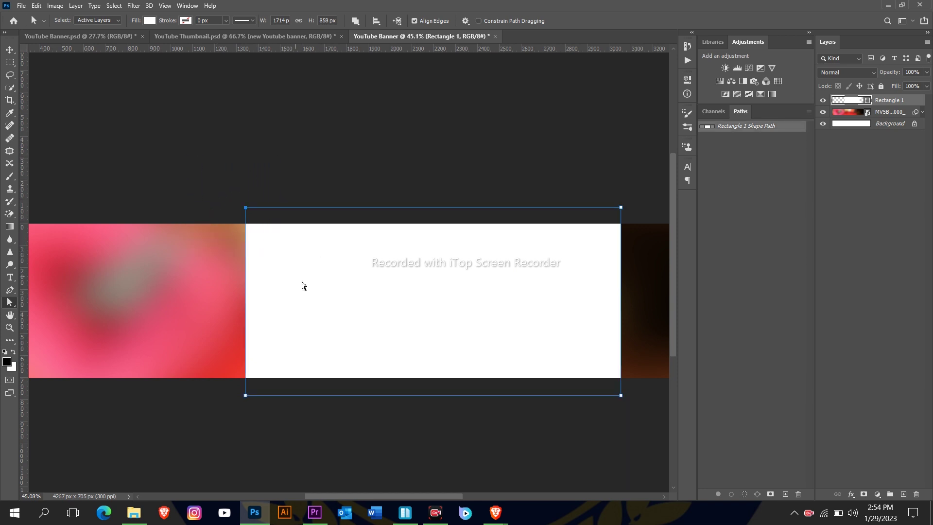
{"action": "left_click_drag", "start_coordinate": [247, 209], "coordinate": [291, 215]}
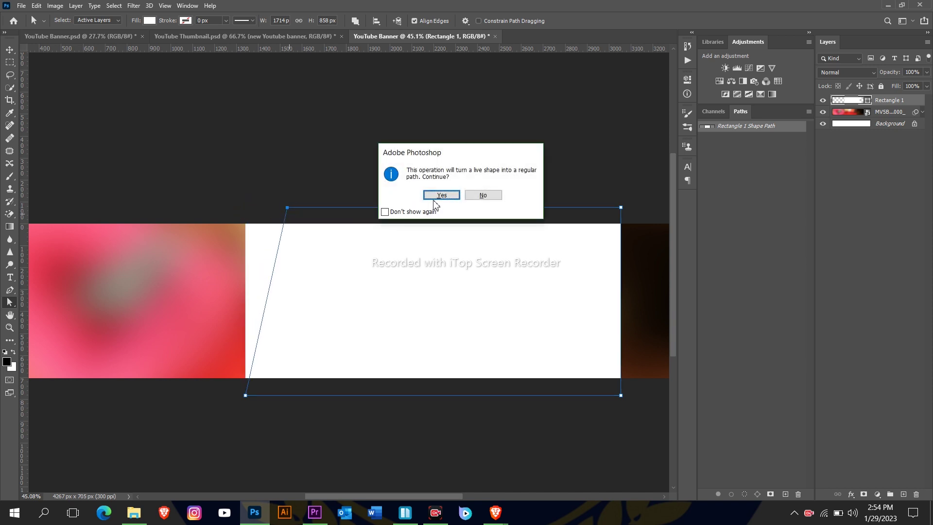
{"action": "left_click", "coordinate": [454, 196]}
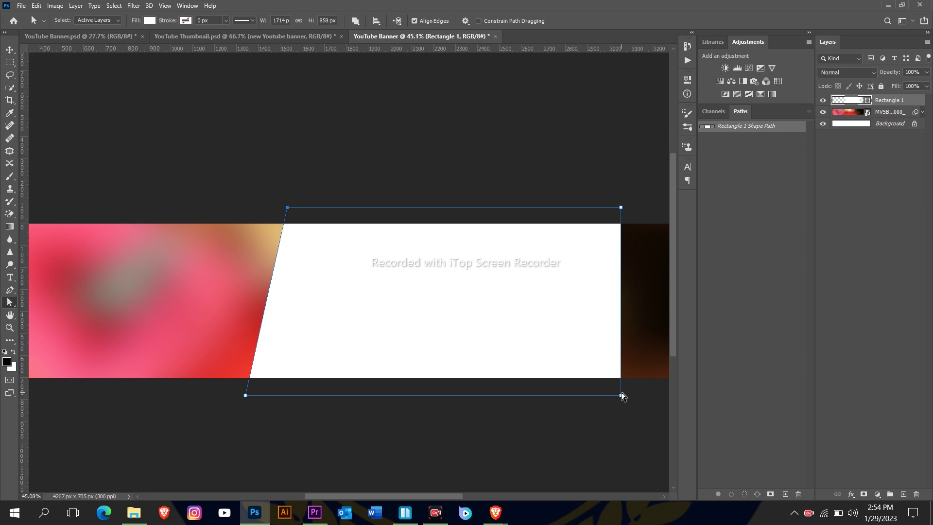
{"action": "left_click_drag", "start_coordinate": [623, 398], "coordinate": [590, 388]}
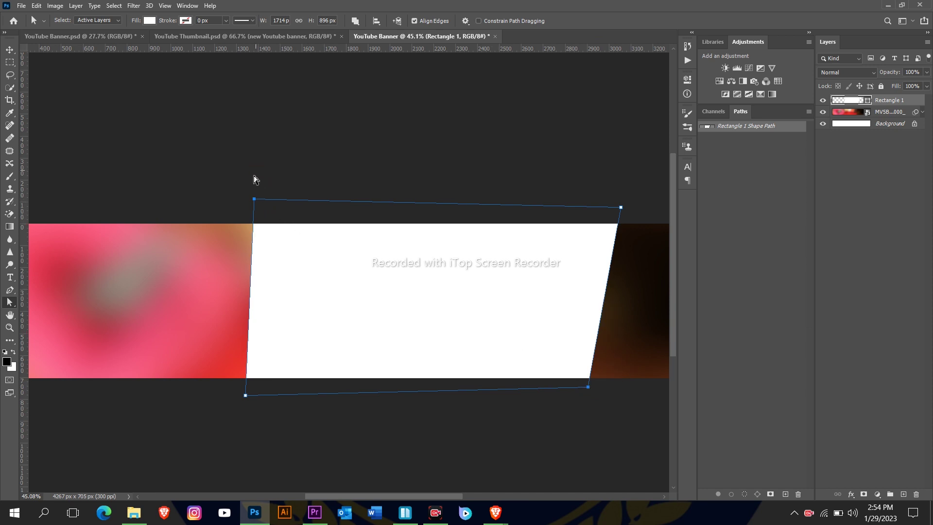
Step: Undo the anchor point edits on the white rectangle
{"action": "left_click", "coordinate": [253, 175]}
{"action": "key", "text": "ctrl+a"}
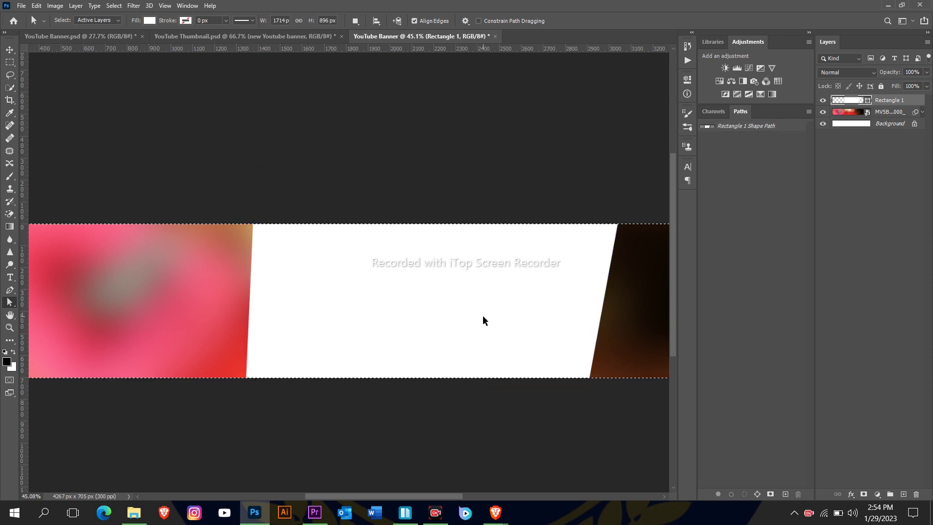
{"action": "key", "text": "ctrl+z"}
{"action": "key", "text": "ctrl+z"}
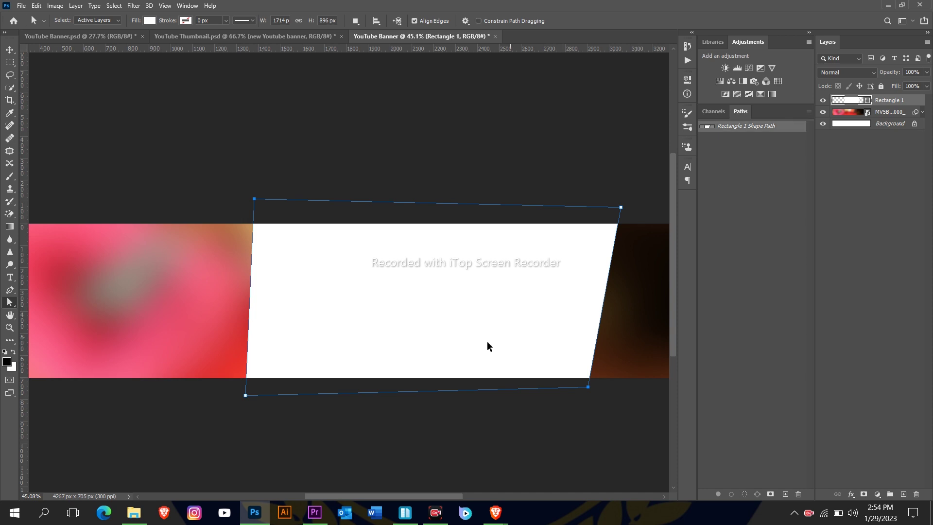
{"action": "key", "text": "ctrl+z"}
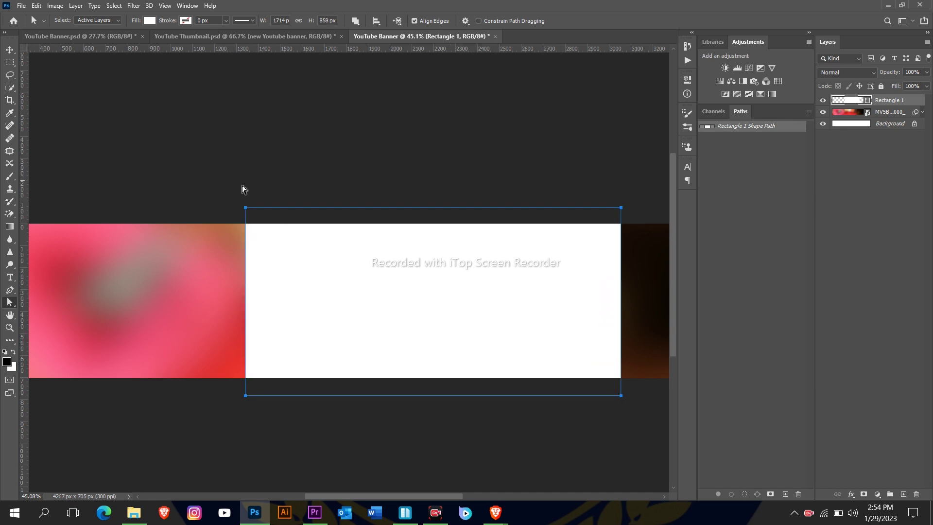
Step: Slant the white rectangle's sides by moving its upper-left anchor point inward and its lower-right anchor point inward, converting it to a regular path
{"action": "left_click_drag", "start_coordinate": [199, 182], "coordinate": [274, 223]}
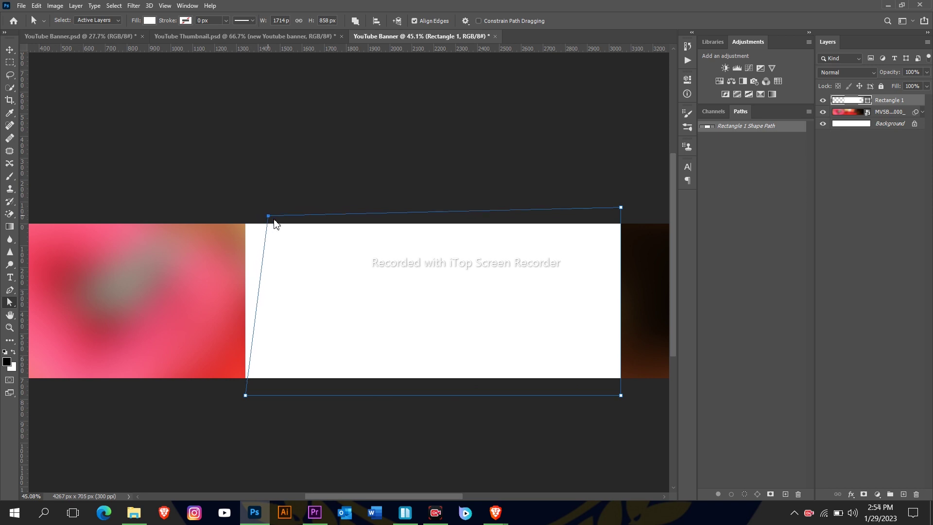
{"action": "left_click", "coordinate": [442, 194]}
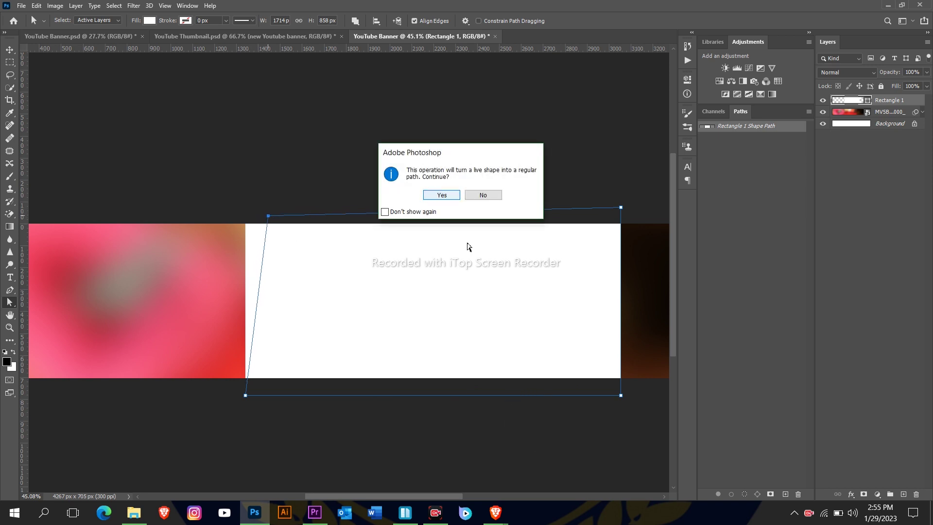
{"action": "left_click_drag", "start_coordinate": [619, 397], "coordinate": [588, 395]}
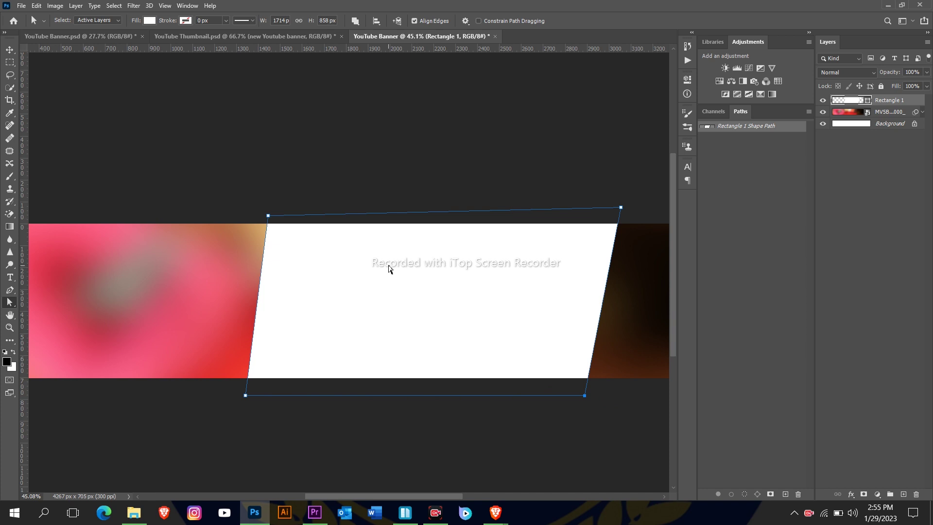
{"action": "key", "text": "ctrl+0"}
{"action": "scroll", "coordinate": [404, 292], "scroll_direction": "down", "scroll_amount": 2}
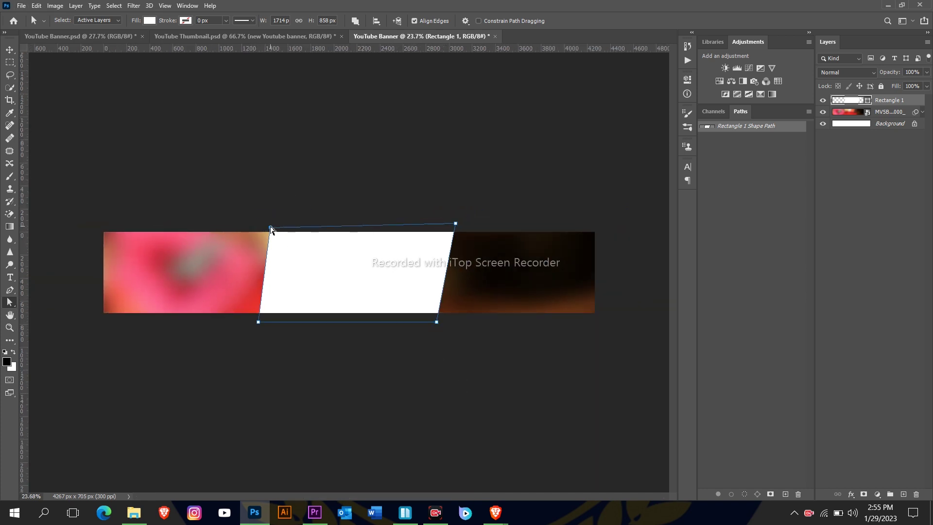
{"action": "left_click_drag", "start_coordinate": [270, 227], "coordinate": [275, 228]}
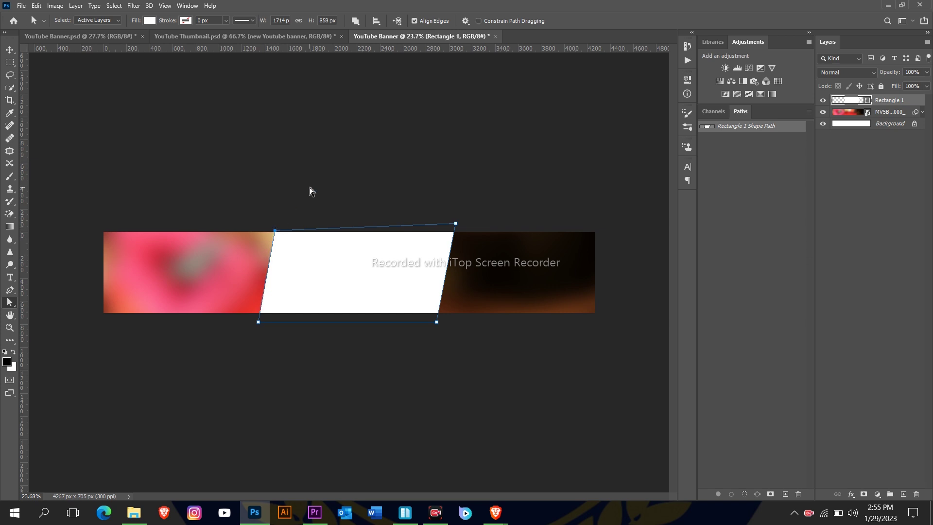
{"action": "left_click", "coordinate": [313, 192]}
Step: Shift the slanted white panel slightly to the right and scale it to 113.78% so it covers the banner's full height
{"action": "key", "text": "v"}
{"action": "left_click_drag", "start_coordinate": [329, 272], "coordinate": [335, 265]}
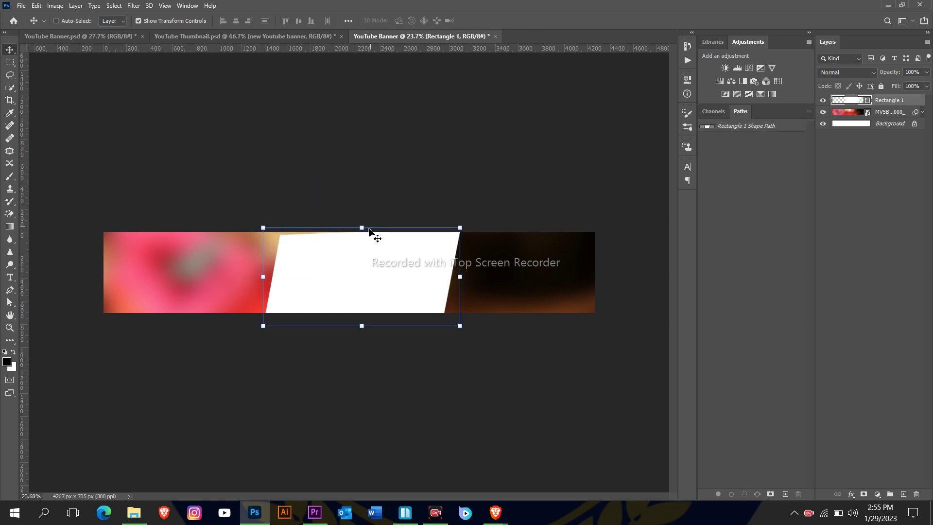
{"action": "left_click_drag", "start_coordinate": [362, 227], "coordinate": [364, 213]}
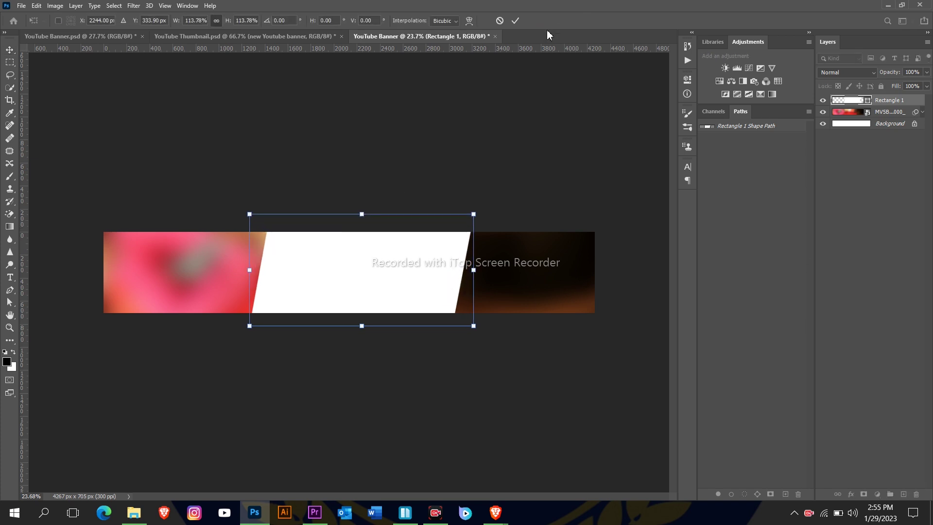
{"action": "left_click", "coordinate": [516, 22]}
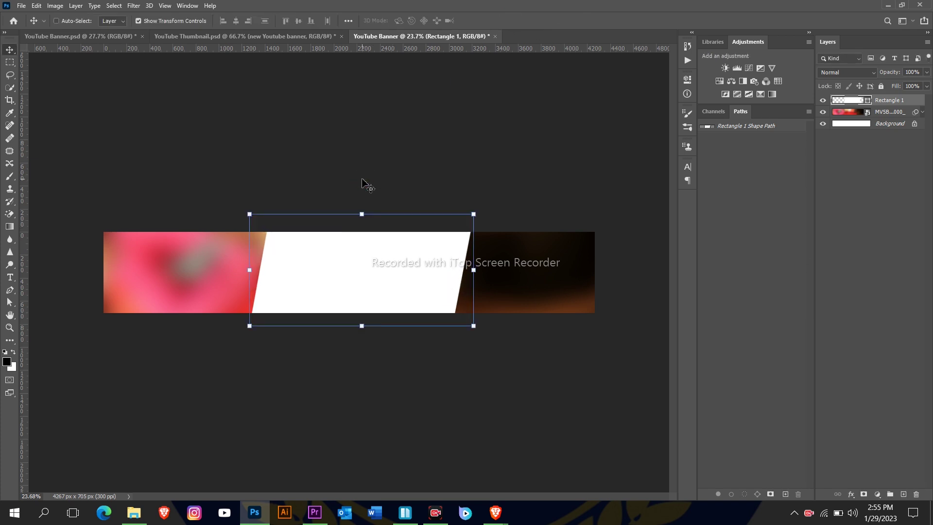
Step: In the finished YouTube Banner.psd, examine the centre panel and identify the flyer collage layer, Group 11 copy, by toggling its visibility
{"action": "left_click", "coordinate": [112, 37]}
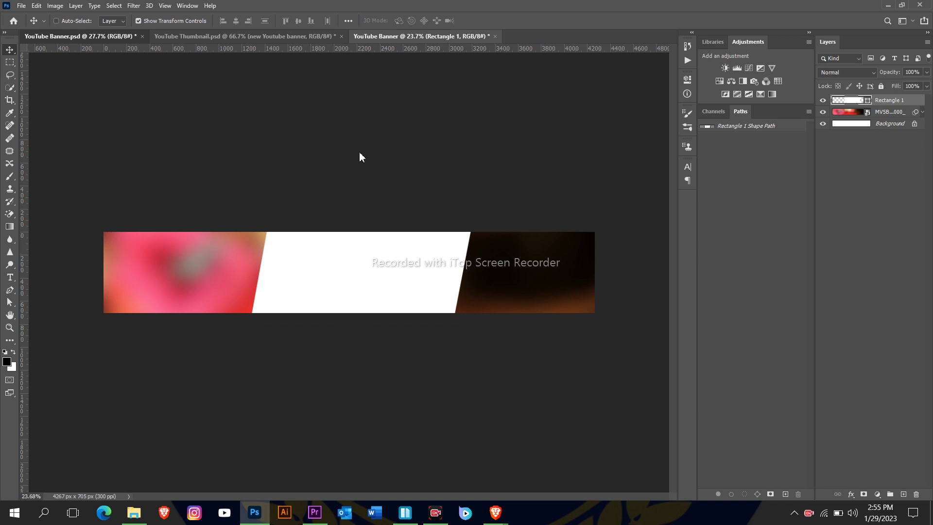
{"action": "scroll", "coordinate": [373, 267], "scroll_direction": "up", "scroll_amount": 5}
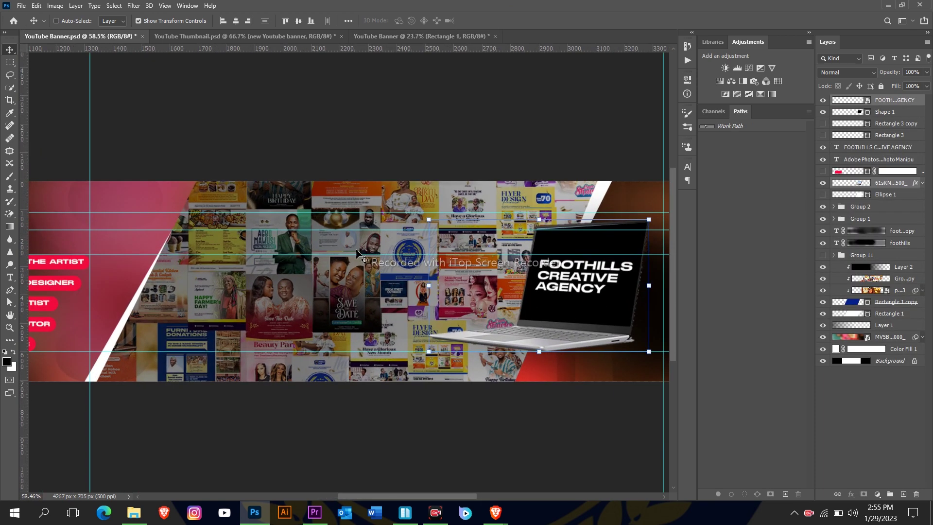
{"action": "scroll", "coordinate": [333, 267], "scroll_direction": "down", "scroll_amount": 1}
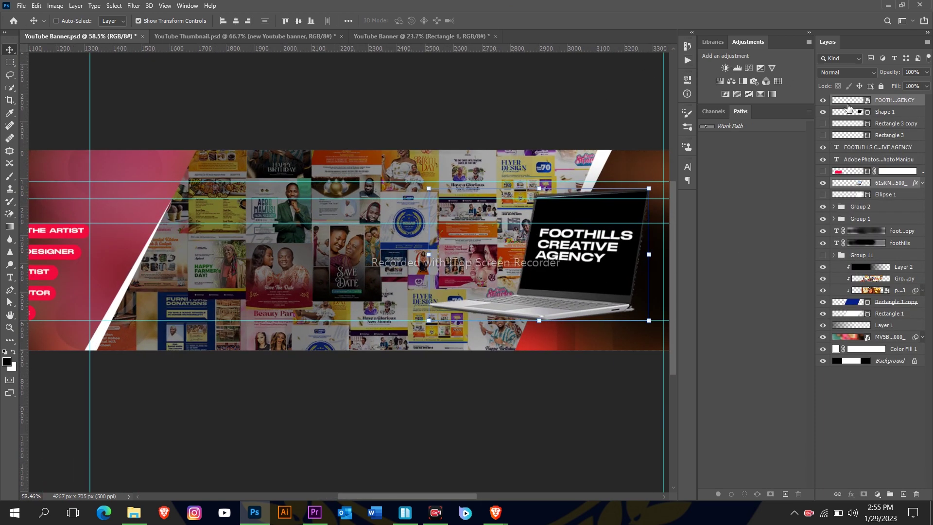
{"action": "left_click", "coordinate": [884, 279]}
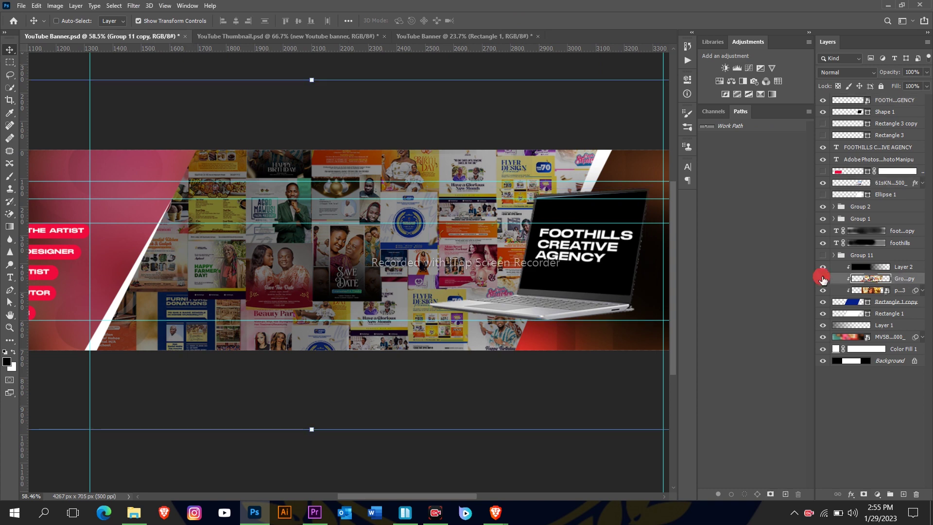
{"action": "left_click", "coordinate": [824, 278]}
{"action": "left_click", "coordinate": [824, 279]}
Step: Duplicate the Group 11 copy flyer collage layer into the new YouTube Banner document and switch to that document
{"action": "right_click", "coordinate": [910, 282]}
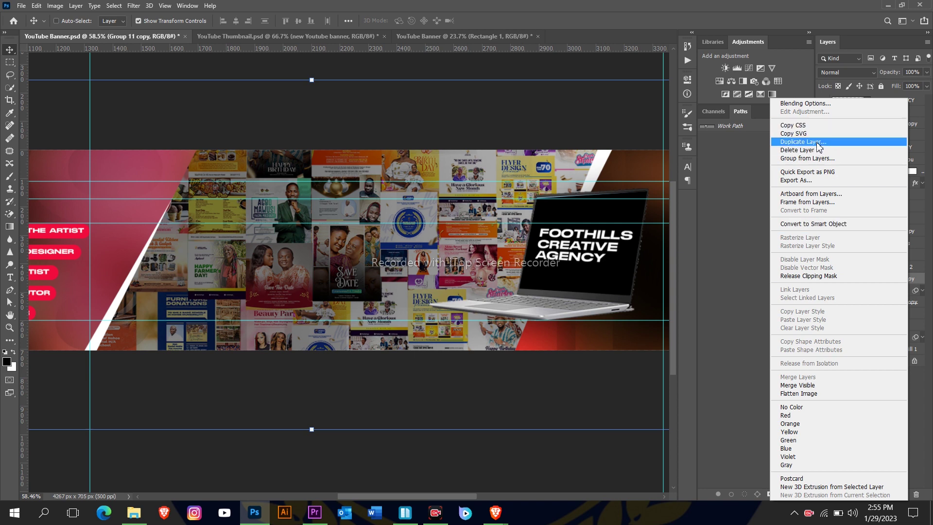
{"action": "left_click", "coordinate": [817, 142]}
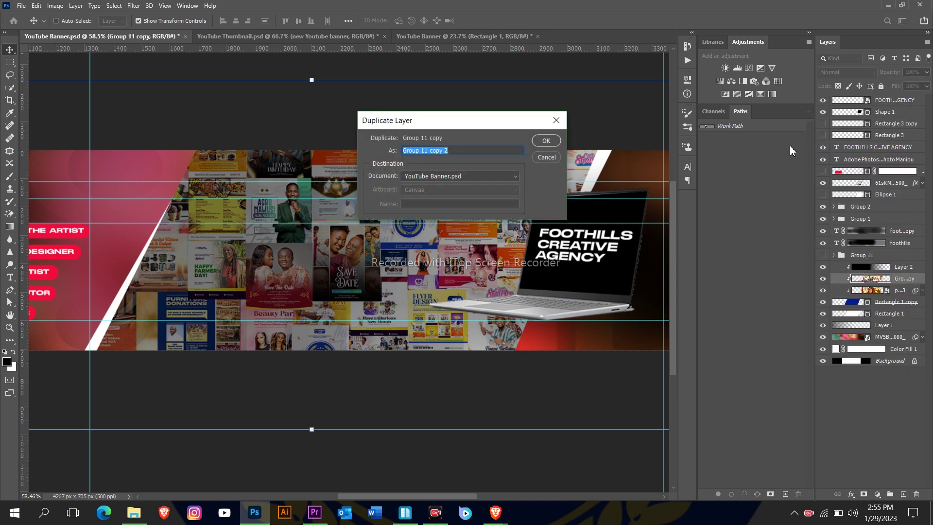
{"action": "left_click", "coordinate": [422, 176]}
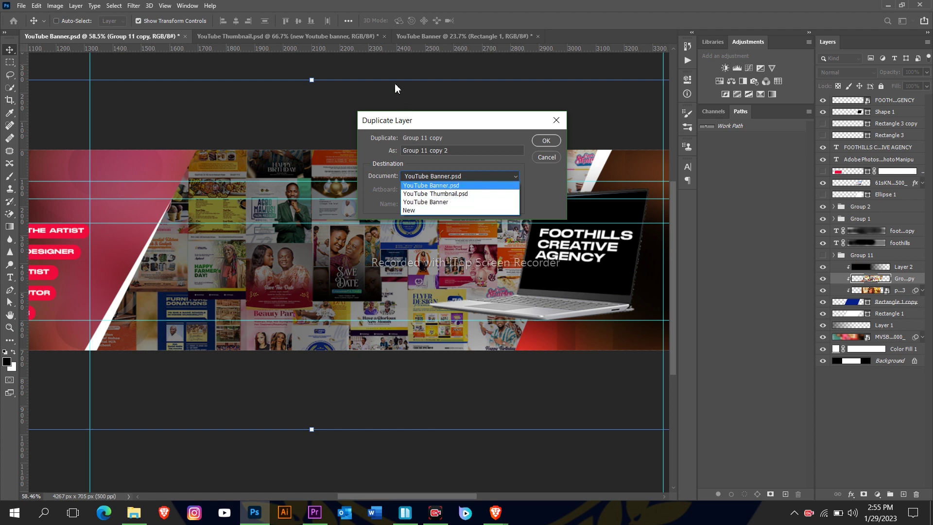
{"action": "left_click", "coordinate": [470, 203]}
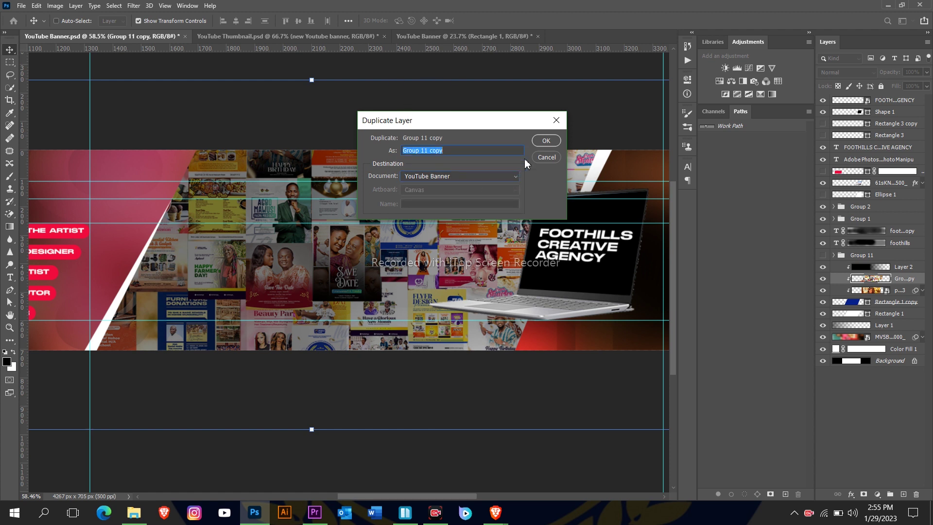
{"action": "left_click", "coordinate": [546, 142]}
{"action": "left_click", "coordinate": [422, 36]}
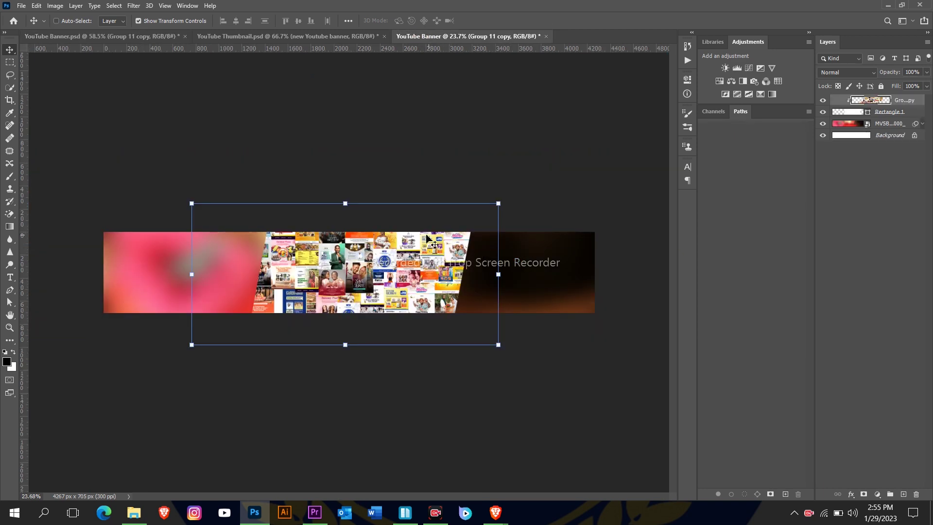
Step: Release the flyer collage from its clipping mask and reposition it over the slanted white panel
{"action": "scroll", "coordinate": [427, 233], "scroll_direction": "up", "scroll_amount": 2}
{"action": "scroll", "coordinate": [430, 219], "scroll_direction": "down", "scroll_amount": 3}
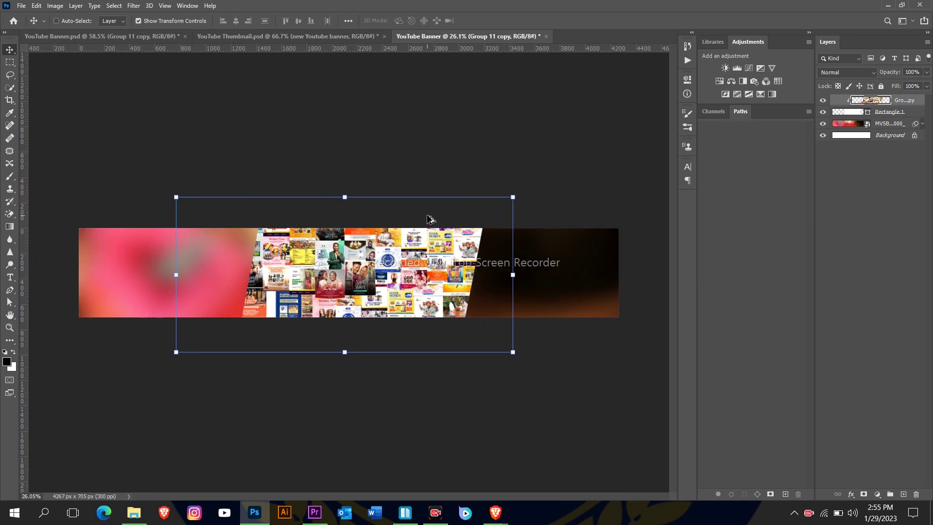
{"action": "scroll", "coordinate": [315, 250], "scroll_direction": "up", "scroll_amount": 4}
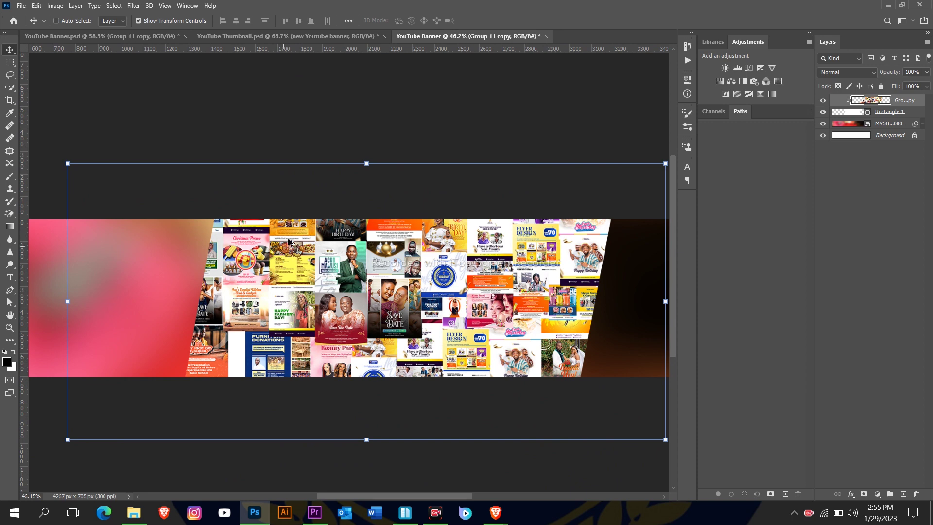
{"action": "scroll", "coordinate": [388, 251], "scroll_direction": "down", "scroll_amount": 2}
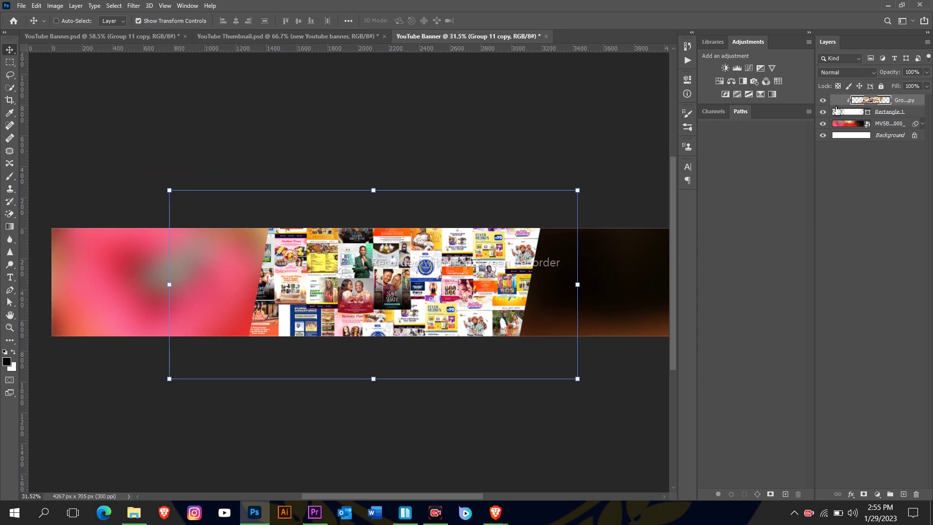
{"action": "left_click_drag", "start_coordinate": [517, 133], "coordinate": [531, 157]}
{"action": "left_click", "coordinate": [907, 106], "text": "alt"}
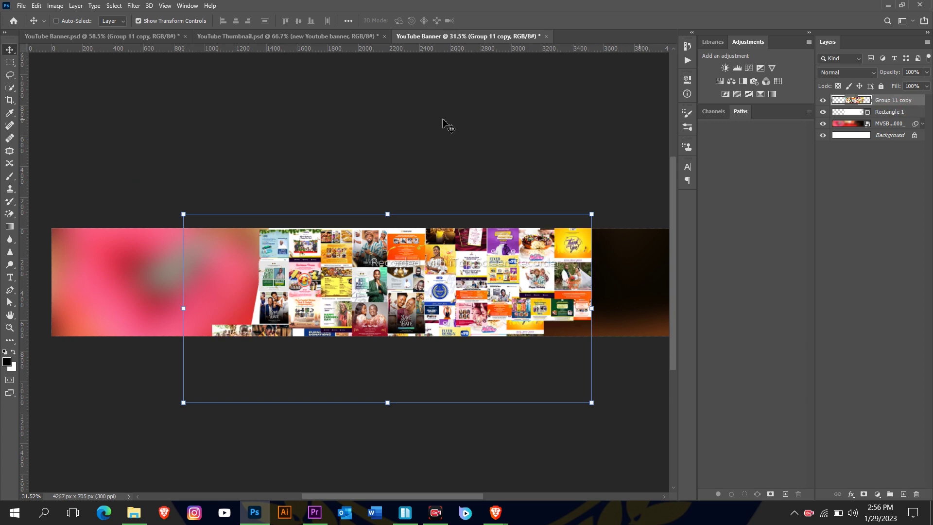
{"action": "left_click_drag", "start_coordinate": [412, 253], "coordinate": [391, 231]}
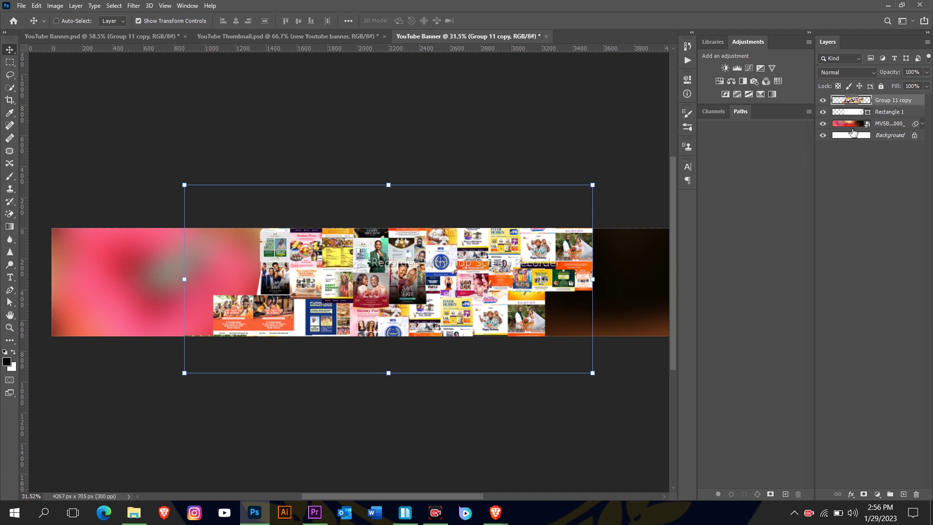
Step: Clip the flyer collage to the slanted Rectangle 1 with a clipping mask and reposition it to fill the panel
{"action": "right_click", "coordinate": [896, 103]}
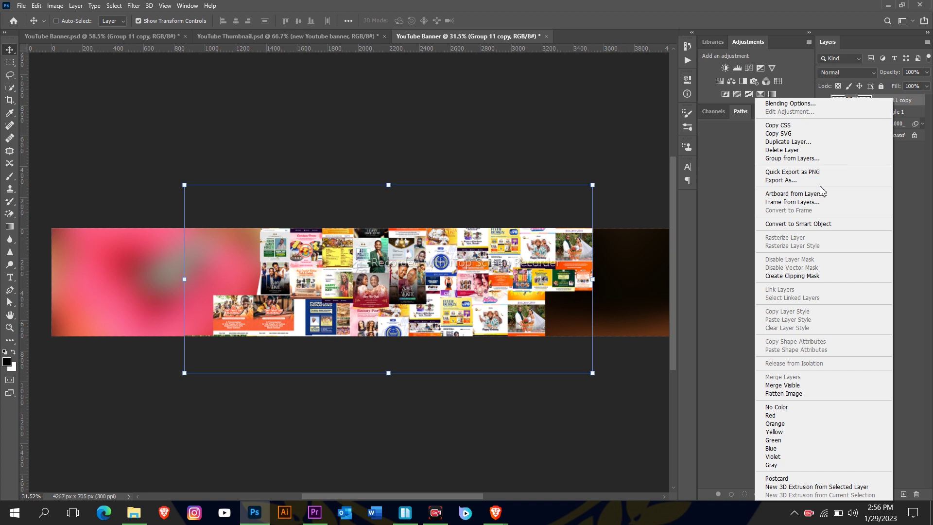
{"action": "left_click", "coordinate": [815, 276]}
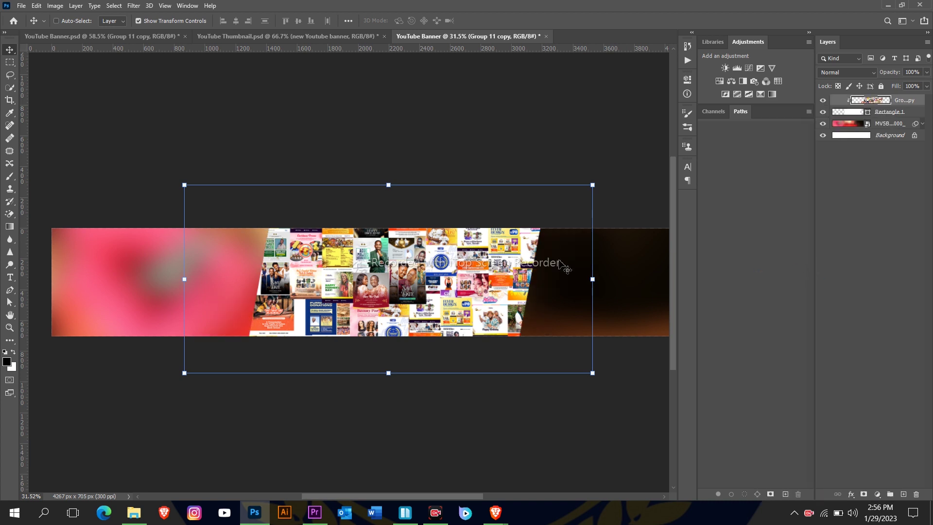
{"action": "left_click_drag", "start_coordinate": [449, 290], "coordinate": [433, 268]}
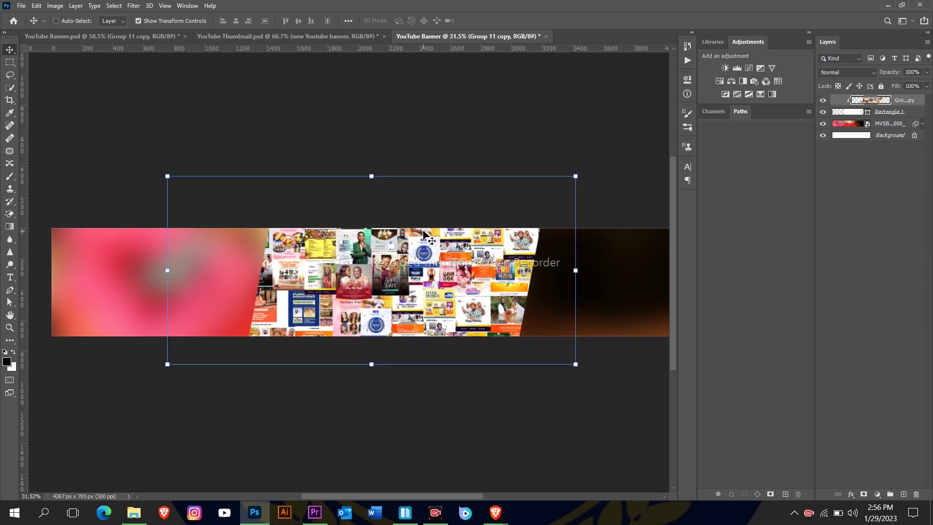
{"action": "scroll", "coordinate": [423, 234], "scroll_direction": "down", "scroll_amount": 2}
{"action": "scroll", "coordinate": [424, 234], "scroll_direction": "up", "scroll_amount": 2}
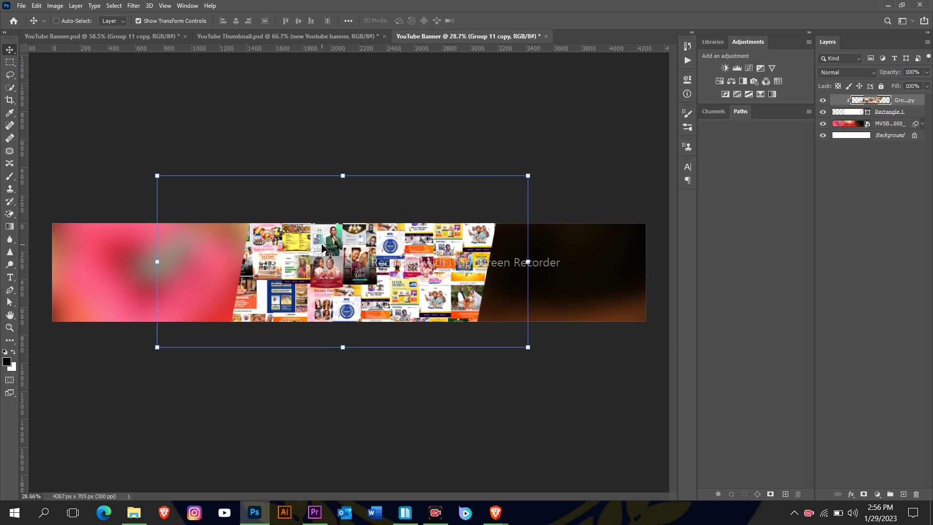
Step: Duplicate Rectangle 1 and widen the original to about 2124 × 966 px by moving its upper-right and lower-left anchor points outward as a white border
{"action": "left_click", "coordinate": [884, 116]}
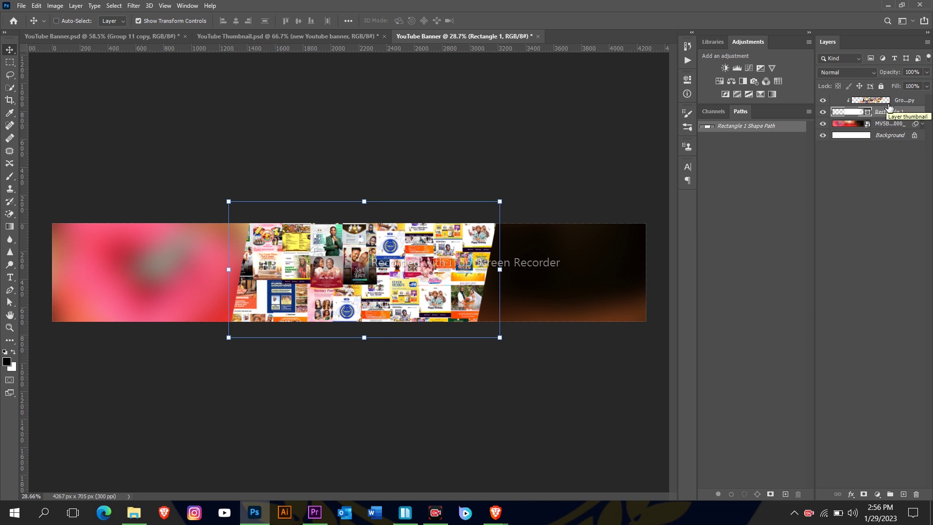
{"action": "key", "text": "ctrl+j"}
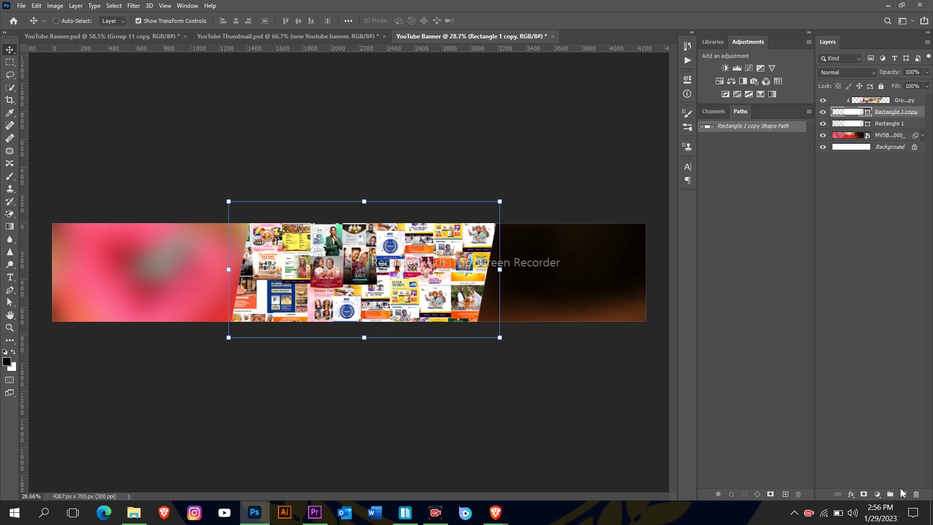
{"action": "left_click", "coordinate": [886, 124]}
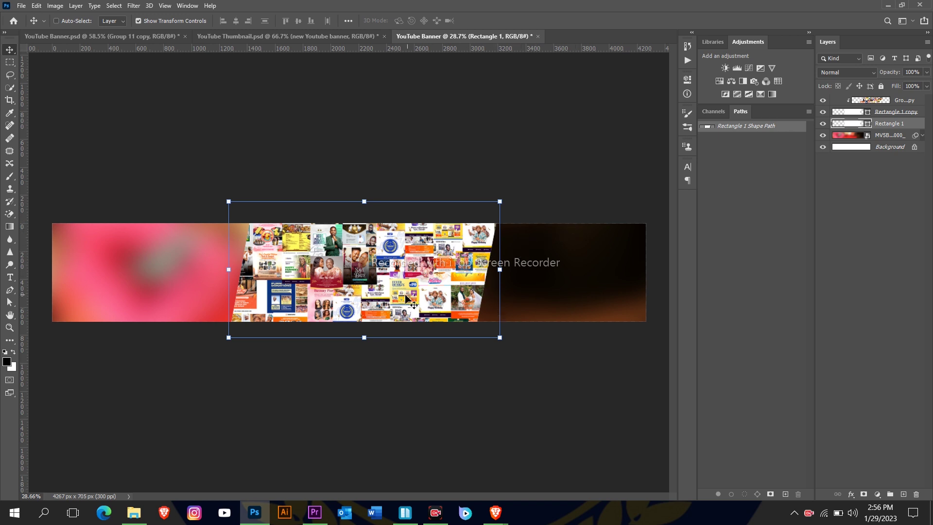
{"action": "left_click", "coordinate": [14, 308]}
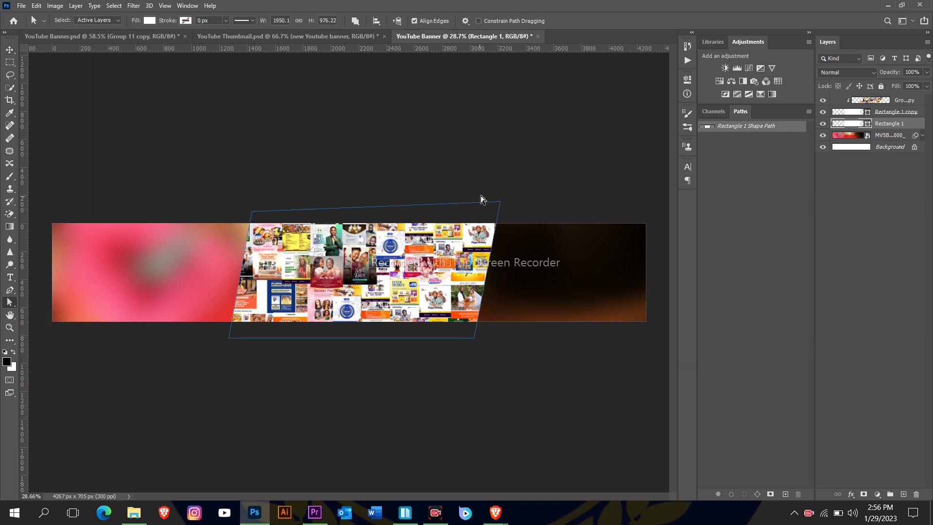
{"action": "left_click", "coordinate": [500, 202]}
{"action": "left_click_drag", "start_coordinate": [501, 202], "coordinate": [513, 205]}
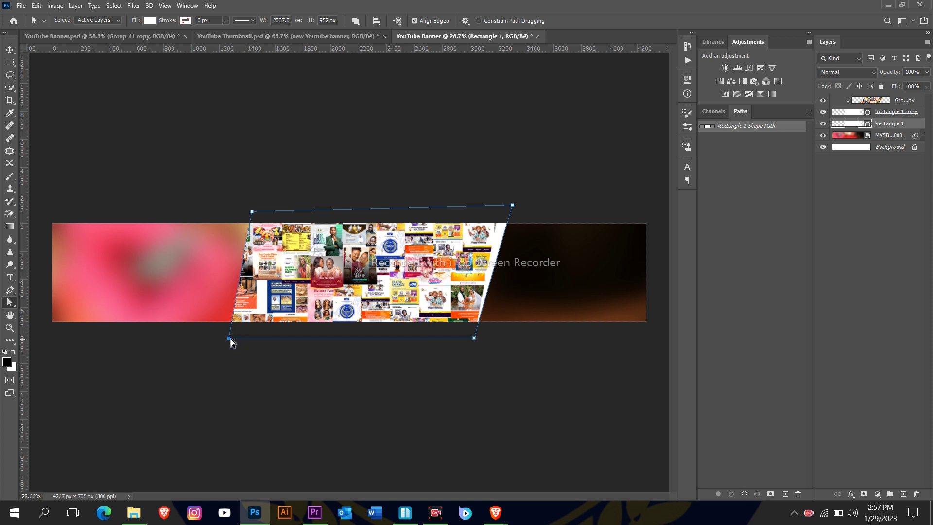
{"action": "left_click_drag", "start_coordinate": [231, 342], "coordinate": [220, 339]}
{"action": "key", "text": "v"}
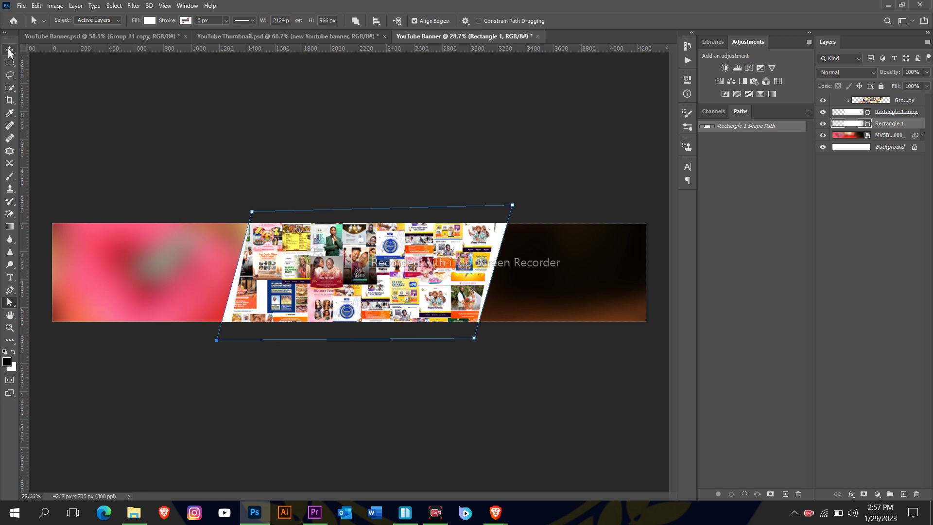
{"action": "scroll", "coordinate": [317, 210], "scroll_direction": "up", "scroll_amount": 1}
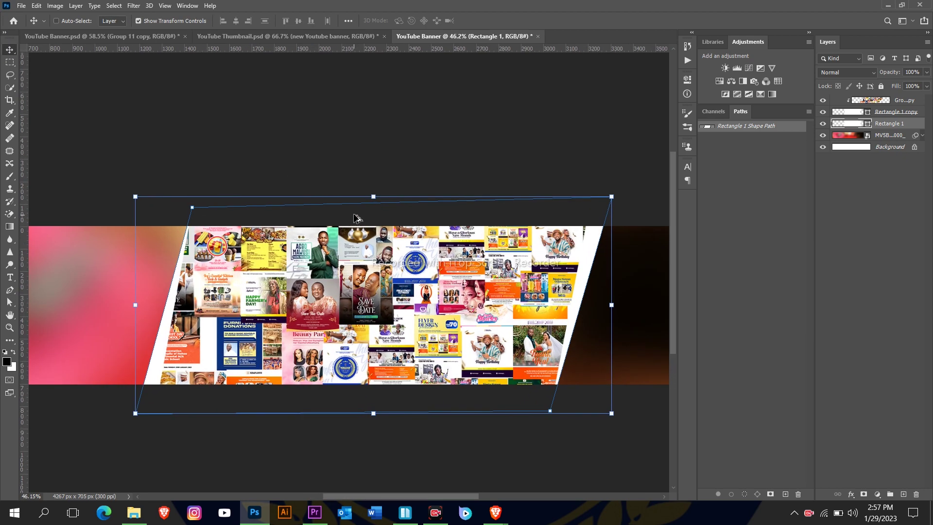
{"action": "scroll", "coordinate": [358, 214], "scroll_direction": "down", "scroll_amount": 1}
{"action": "scroll", "coordinate": [357, 217], "scroll_direction": "up", "scroll_amount": 1}
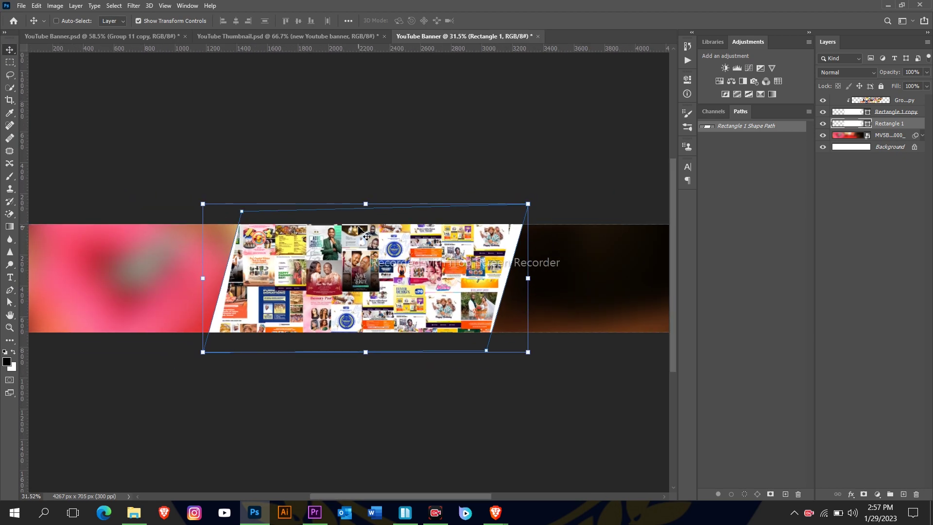
Step: Add a new layer above the flyer collage and draw a linear black-to-transparent gradient darkening the banner's left part
{"action": "left_click", "coordinate": [909, 101]}
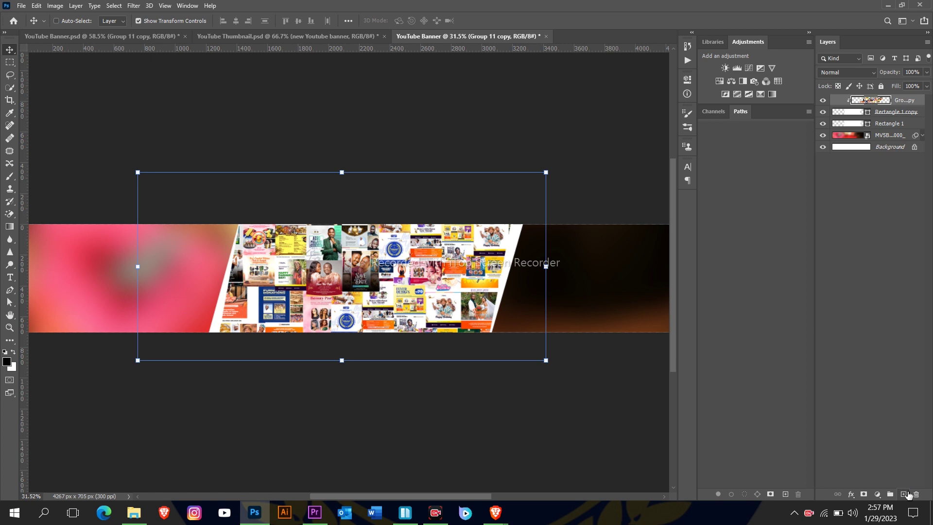
{"action": "left_click", "coordinate": [903, 495]}
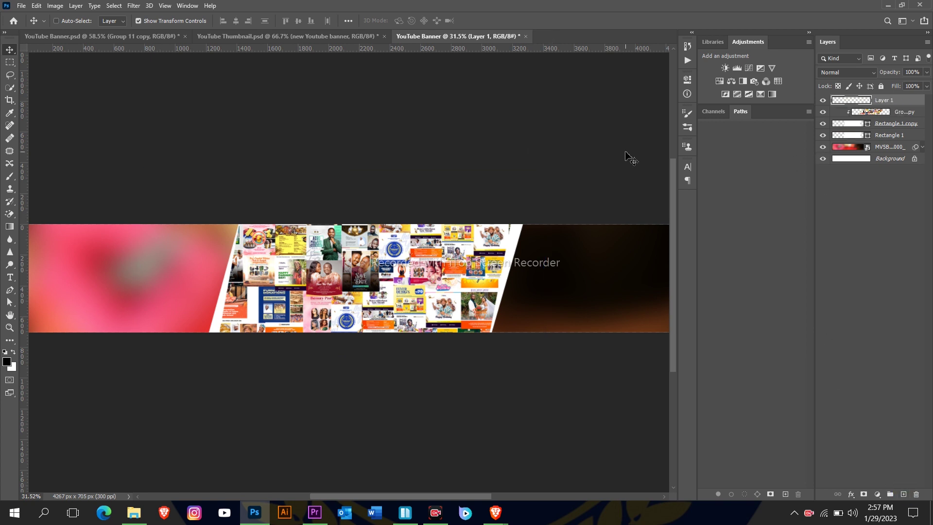
{"action": "left_click", "coordinate": [10, 226]}
{"action": "left_click_drag", "start_coordinate": [296, 285], "coordinate": [348, 294]}
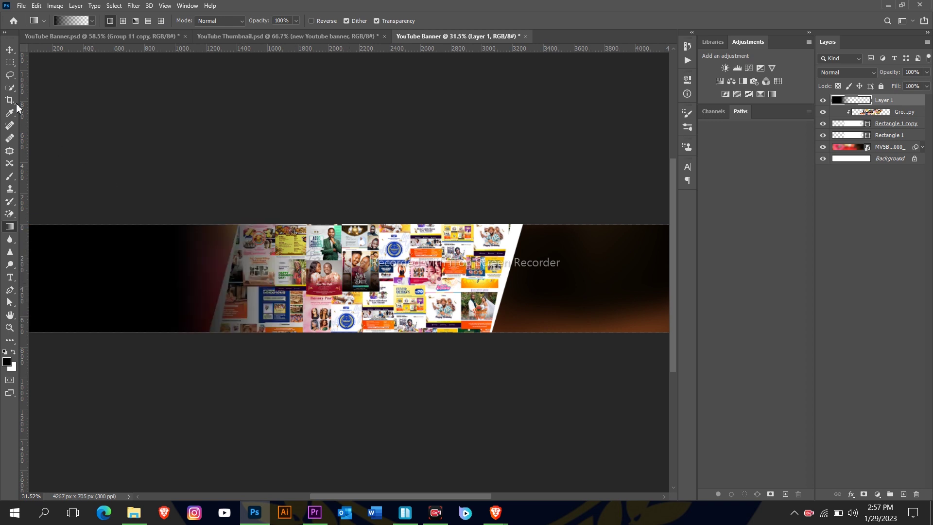
Step: Scale the gradient layer and reposition it over the flyer collage so its fade falls across the slanted panel
{"action": "left_click", "coordinate": [10, 50]}
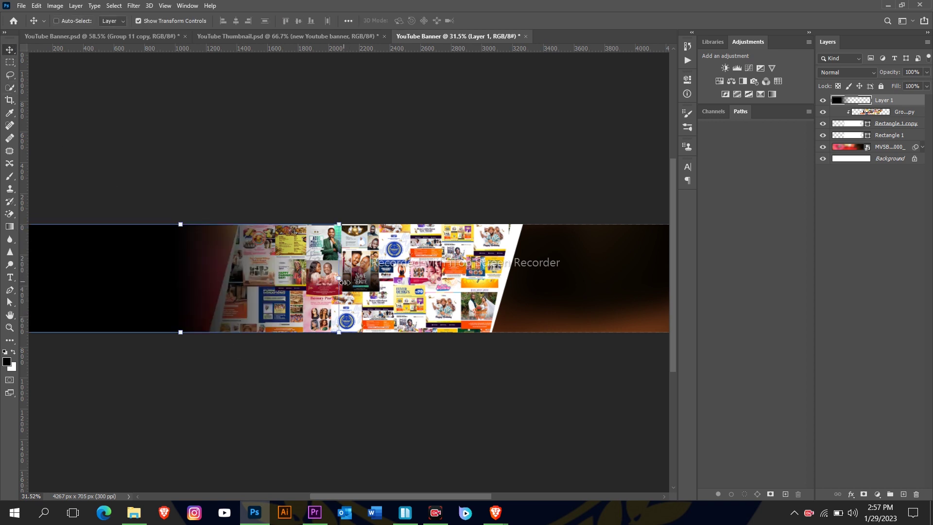
{"action": "mouse_move", "coordinate": [342, 282]}
{"action": "left_mouse_down"}
{"action": "mouse_move", "coordinate": [469, 284]}
{"action": "mouse_move", "coordinate": [555, 299]}
{"action": "mouse_move", "coordinate": [586, 292]}
{"action": "mouse_move", "coordinate": [341, 277]}
{"action": "left_mouse_up"}
{"action": "key", "text": "Return"}
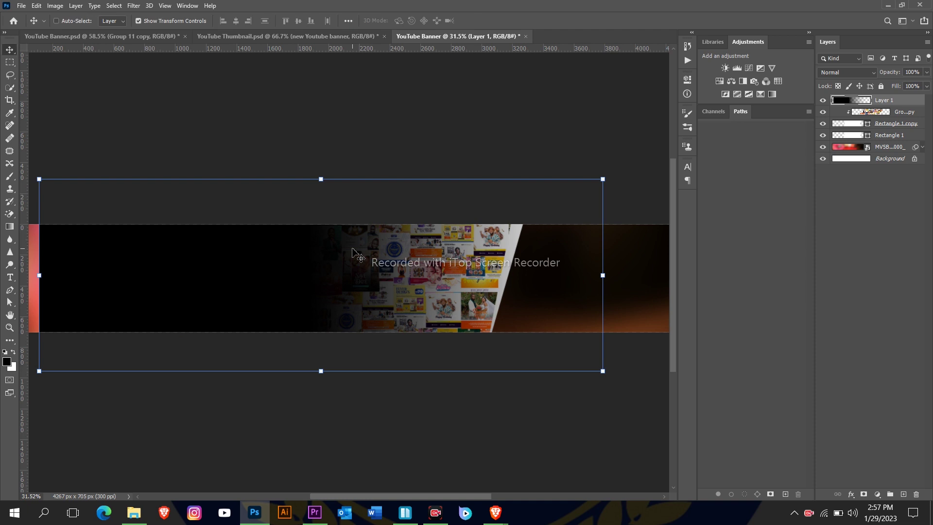
Step: Clip the gradient Layer 1 to the slanted panel with a clipping mask
{"action": "right_click", "coordinate": [902, 102]}
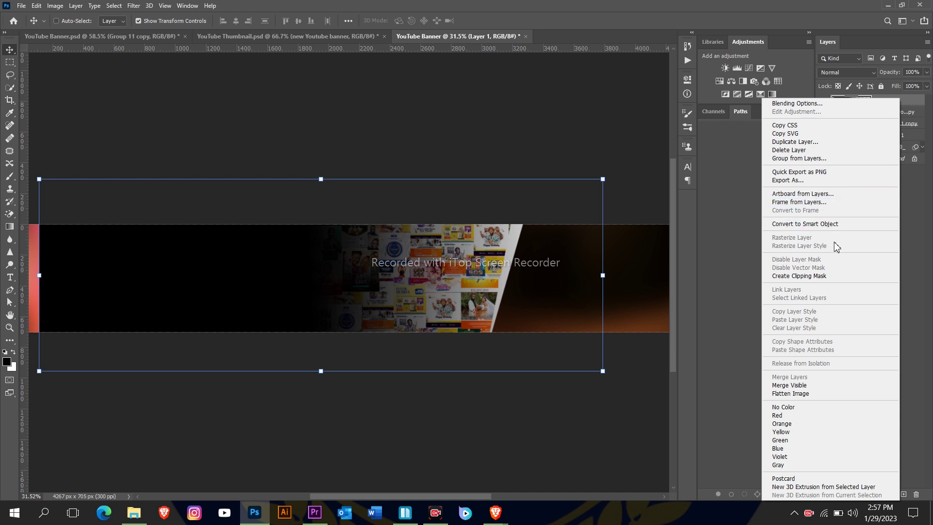
{"action": "left_click", "coordinate": [913, 97]}
{"action": "right_click", "coordinate": [912, 104]}
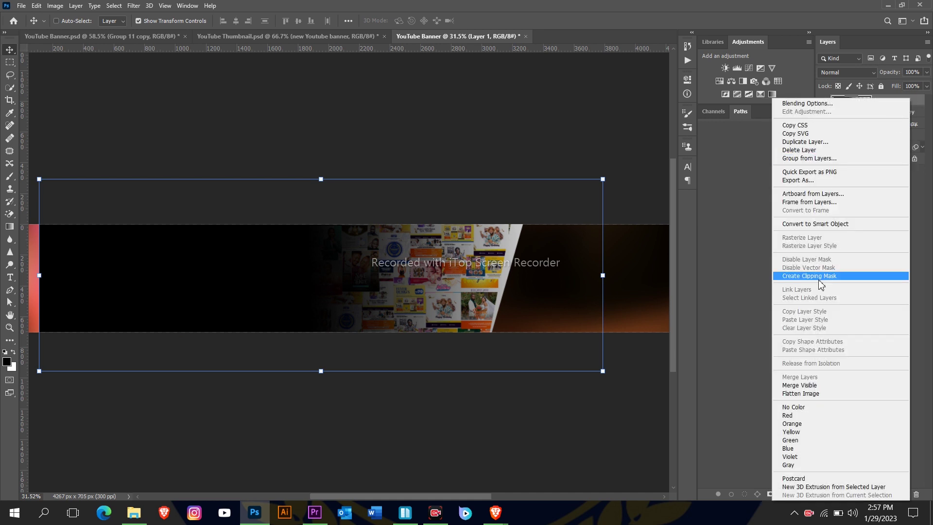
{"action": "left_click", "coordinate": [820, 284]}
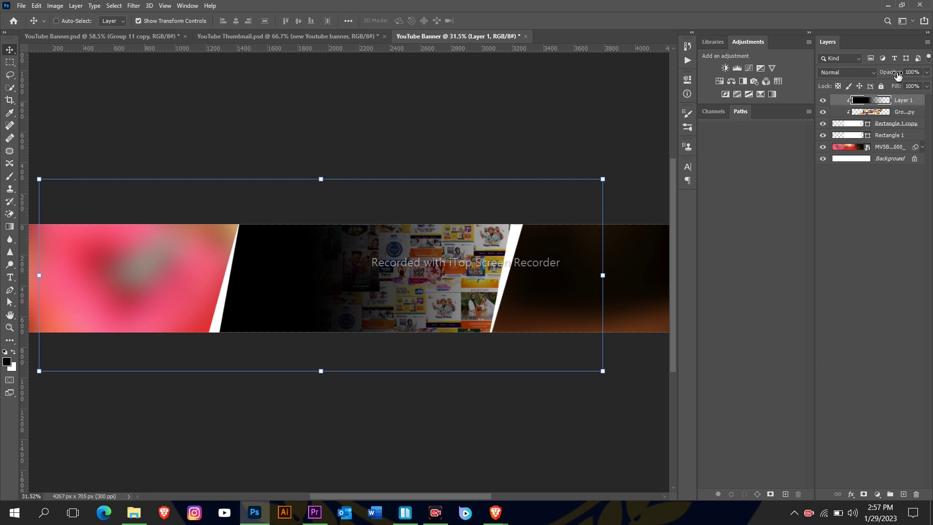
Step: Lower the gradient layer's opacity to 65% and shift it slightly to the right over the collage
{"action": "left_click_drag", "start_coordinate": [898, 75], "coordinate": [882, 73]}
{"action": "left_click_drag", "start_coordinate": [333, 281], "coordinate": [345, 283]}
{"action": "scroll", "coordinate": [500, 267], "scroll_direction": "down", "scroll_amount": 3}
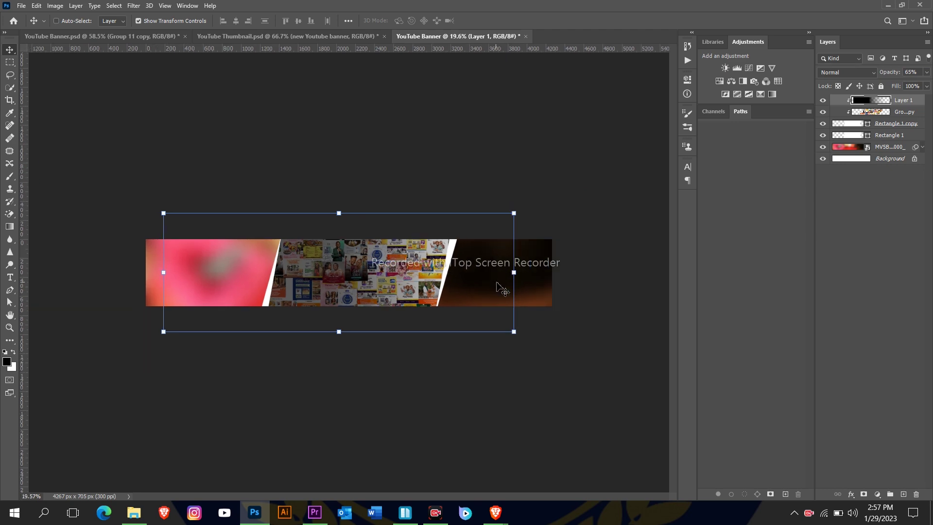
{"action": "scroll", "coordinate": [354, 241], "scroll_direction": "up", "scroll_amount": 4}
{"action": "scroll", "coordinate": [412, 292], "scroll_direction": "down", "scroll_amount": 1}
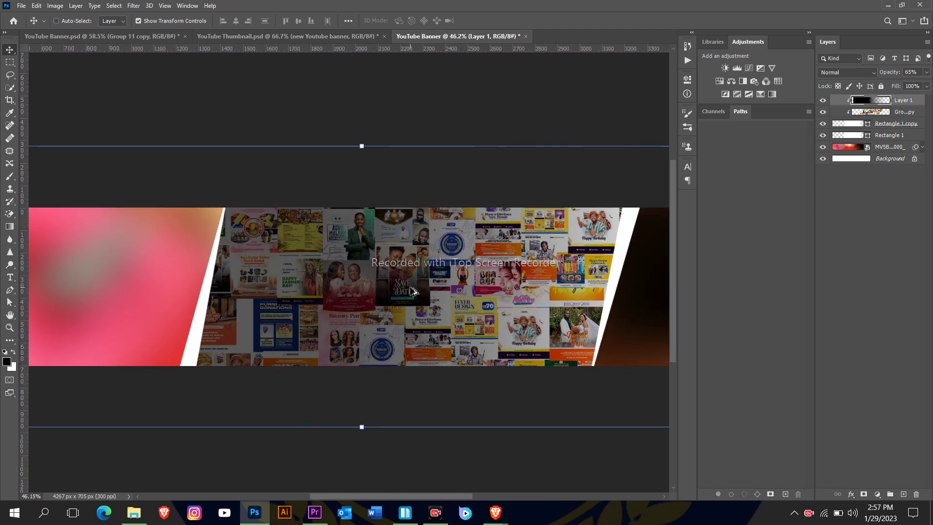
{"action": "scroll", "coordinate": [412, 291], "scroll_direction": "up", "scroll_amount": 3}
{"action": "scroll", "coordinate": [360, 262], "scroll_direction": "down", "scroll_amount": 1}
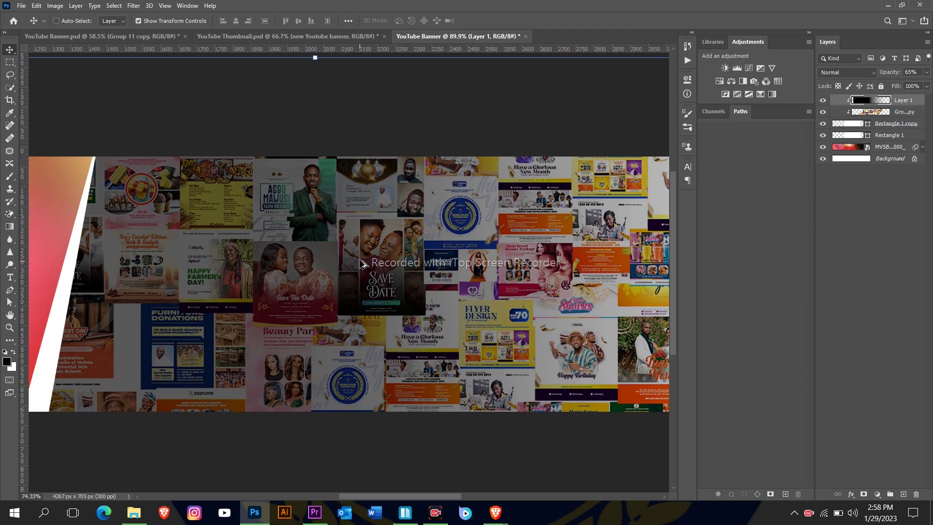
{"action": "scroll", "coordinate": [360, 263], "scroll_direction": "down", "scroll_amount": 3}
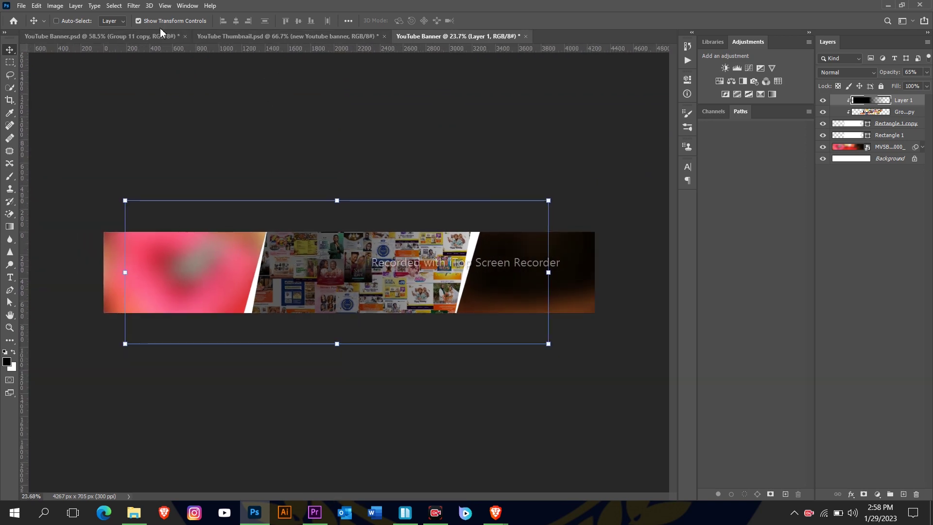
Step: Duplicate the Group 1 subscribe block from YouTube Banner.psd into the YouTube Banner document and shift it slightly right and down there
{"action": "left_click", "coordinate": [138, 38]}
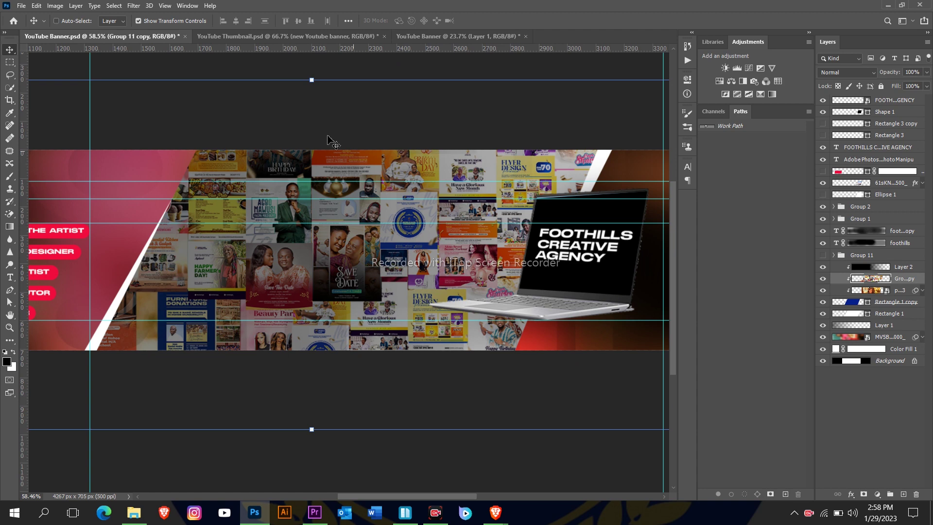
{"action": "key", "text": "super"}
{"action": "left_click", "coordinate": [588, 235]}
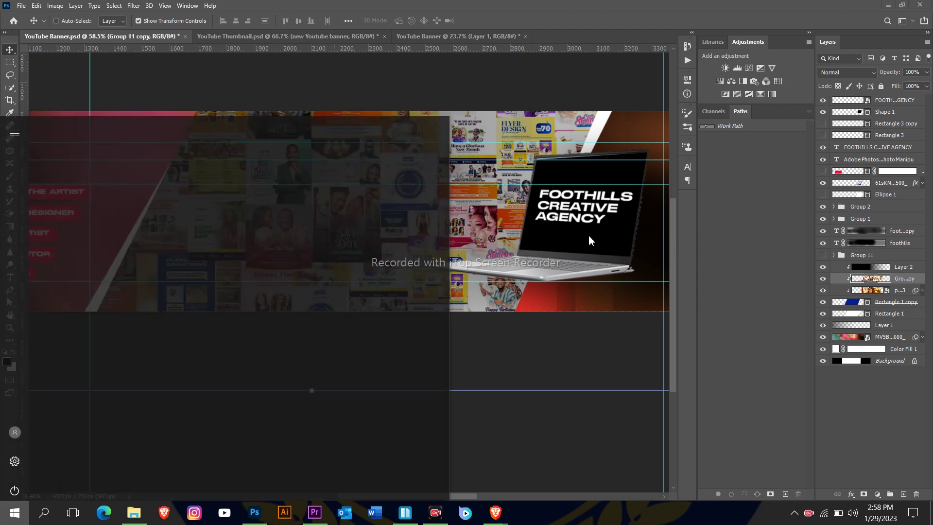
{"action": "scroll", "coordinate": [427, 182], "scroll_direction": "down", "scroll_amount": 5}
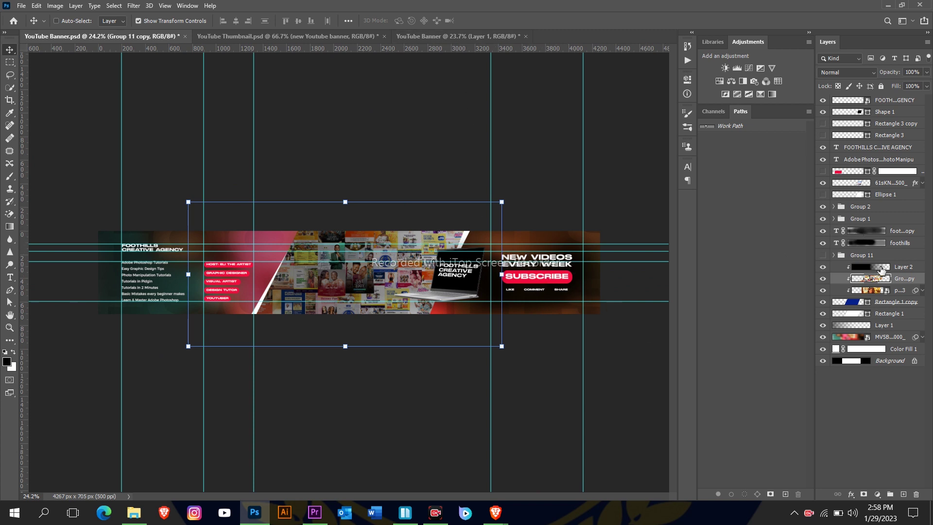
{"action": "left_click", "coordinate": [874, 220]}
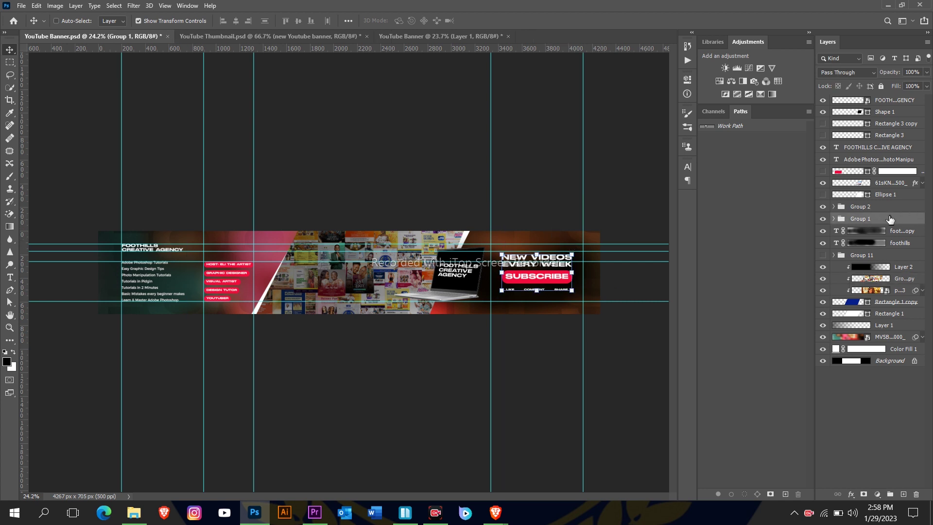
{"action": "right_click", "coordinate": [889, 219]}
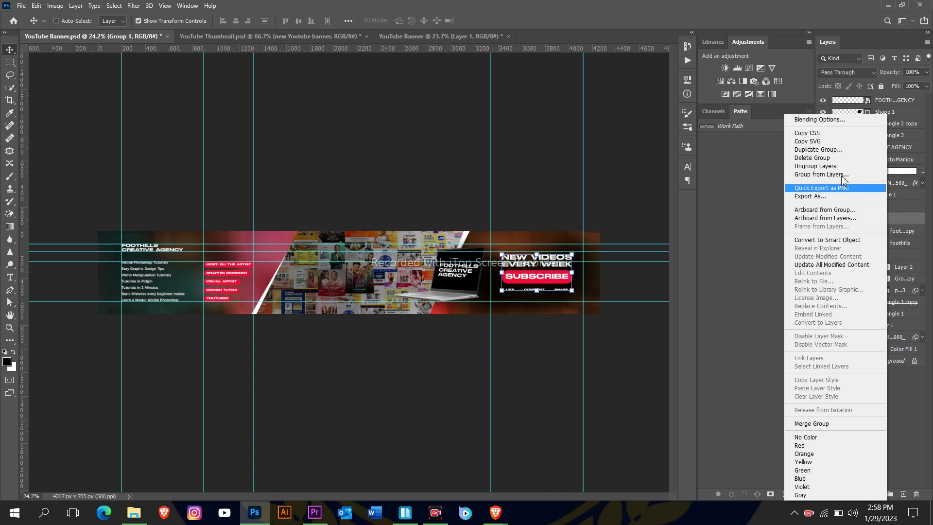
{"action": "left_click", "coordinate": [826, 150]}
{"action": "left_click", "coordinate": [494, 176]}
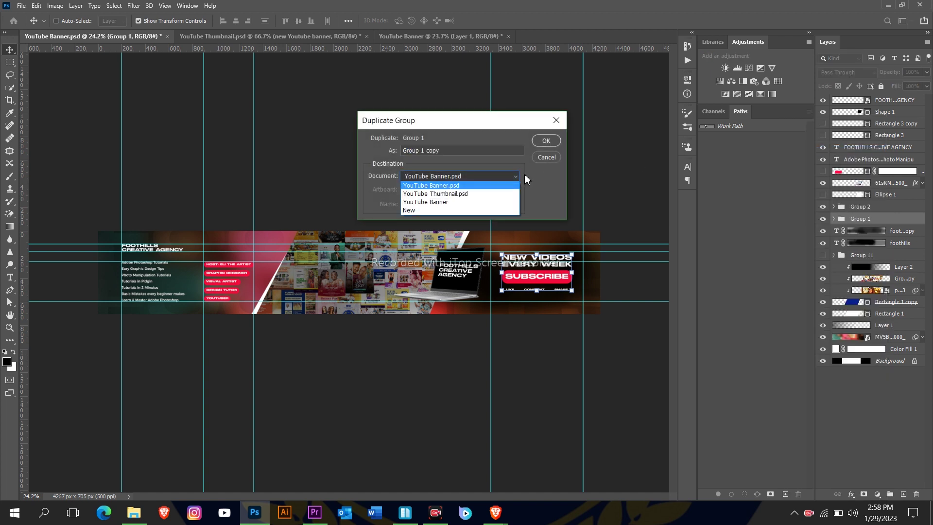
{"action": "left_click", "coordinate": [503, 189]}
{"action": "left_click", "coordinate": [540, 143]}
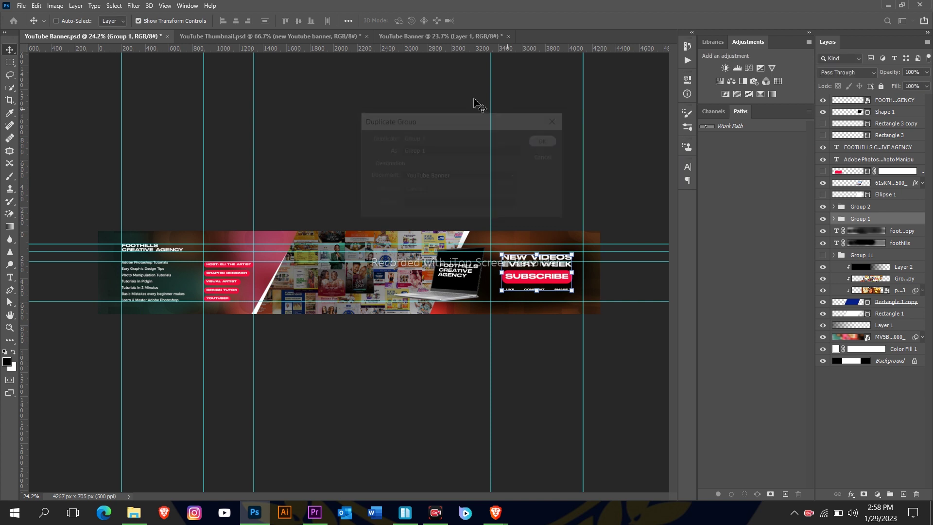
{"action": "left_click", "coordinate": [459, 37]}
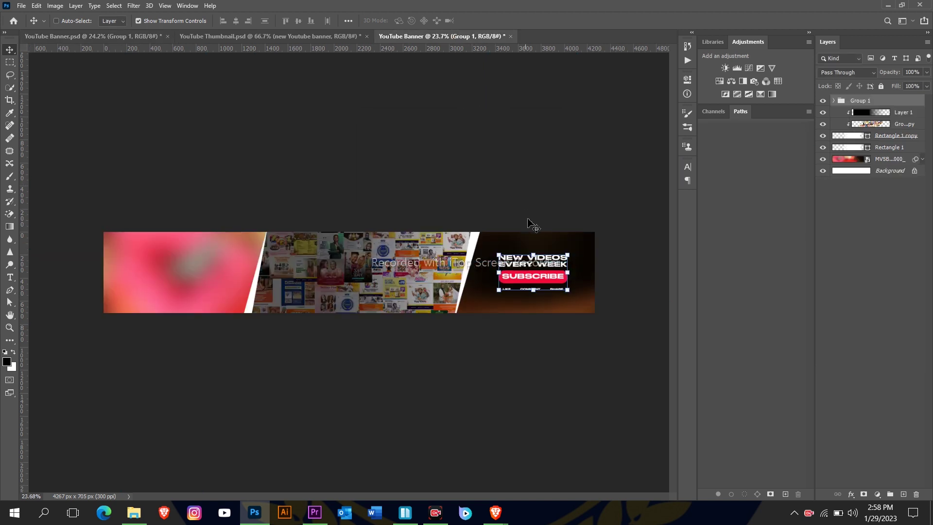
{"action": "mouse_move", "coordinate": [550, 269]}
{"action": "left_mouse_down"}
{"action": "mouse_move", "coordinate": [542, 271]}
{"action": "mouse_move", "coordinate": [563, 272]}
{"action": "left_mouse_up"}
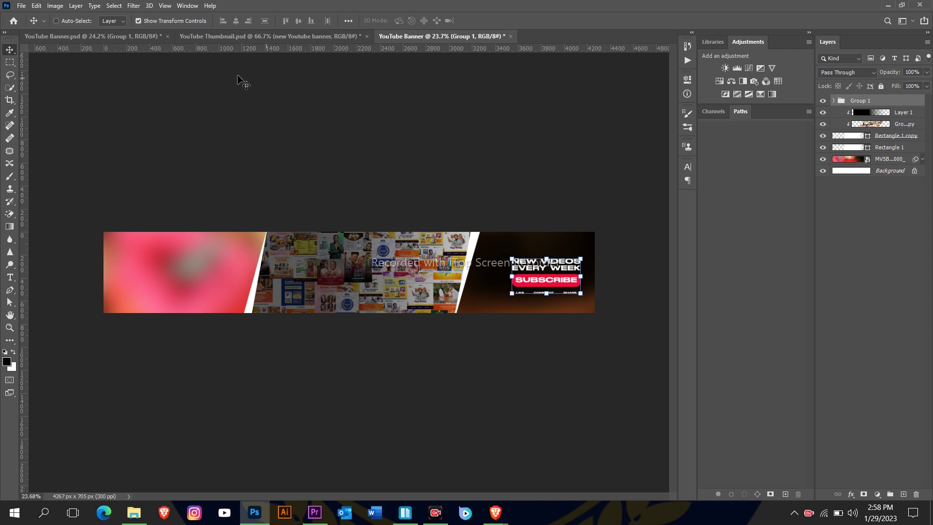
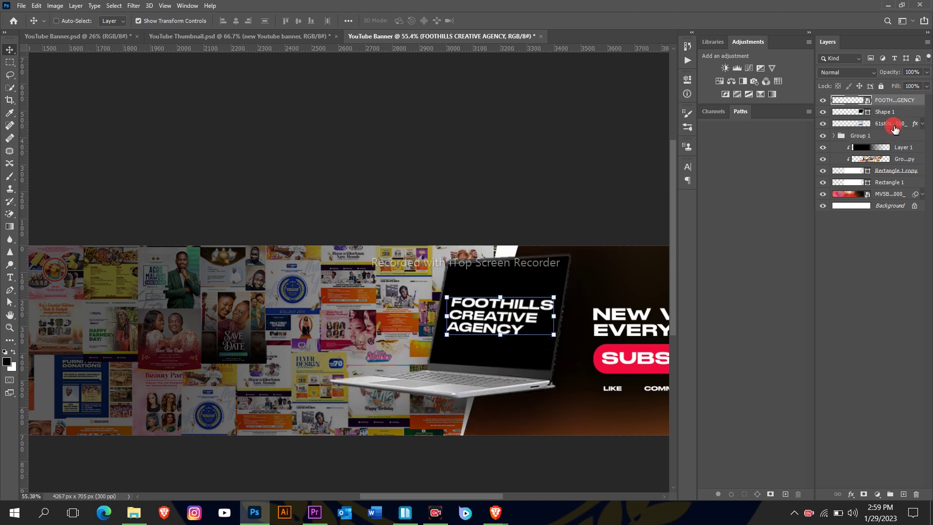
Step: Group the laptop, its screen shape and the Foothills Creative Agency text layers, and name the group "laptop"
{"action": "left_click", "coordinate": [895, 128], "text": "shift"}
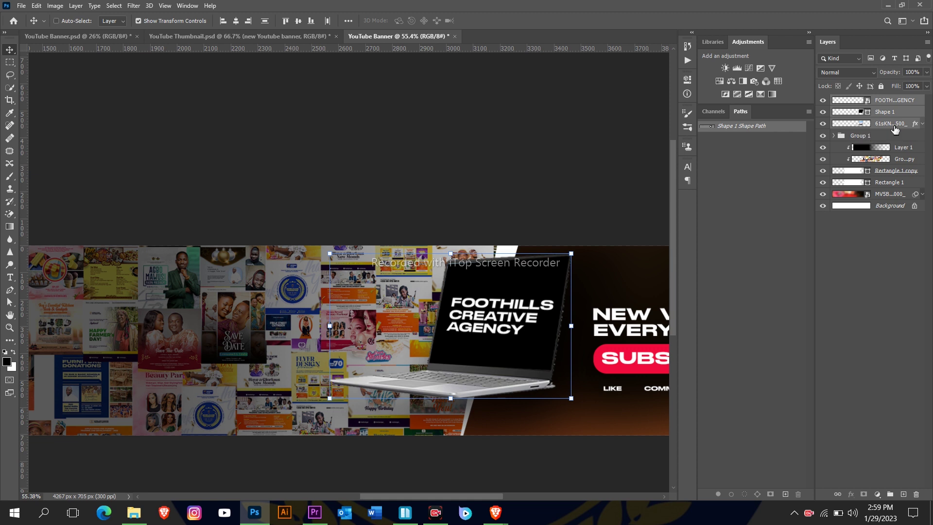
{"action": "key", "text": "ctrl+g"}
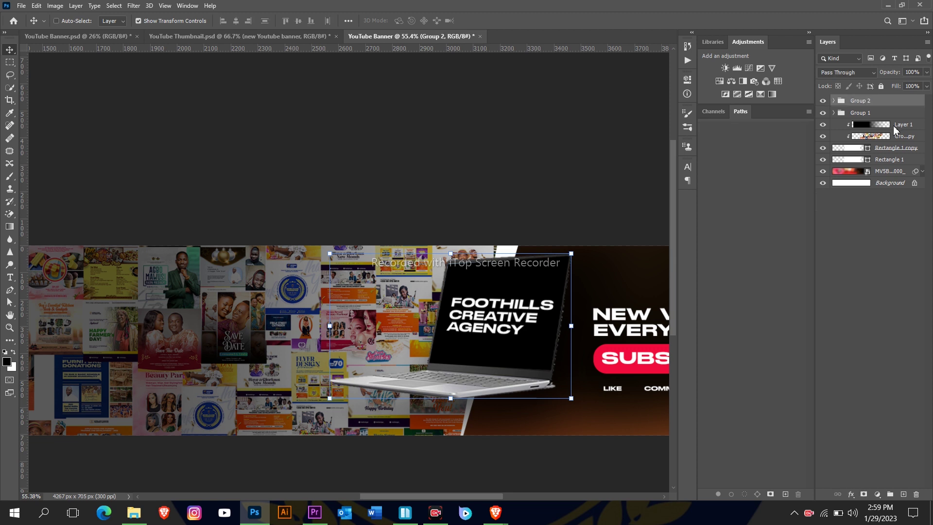
{"action": "left_click", "coordinate": [822, 101]}
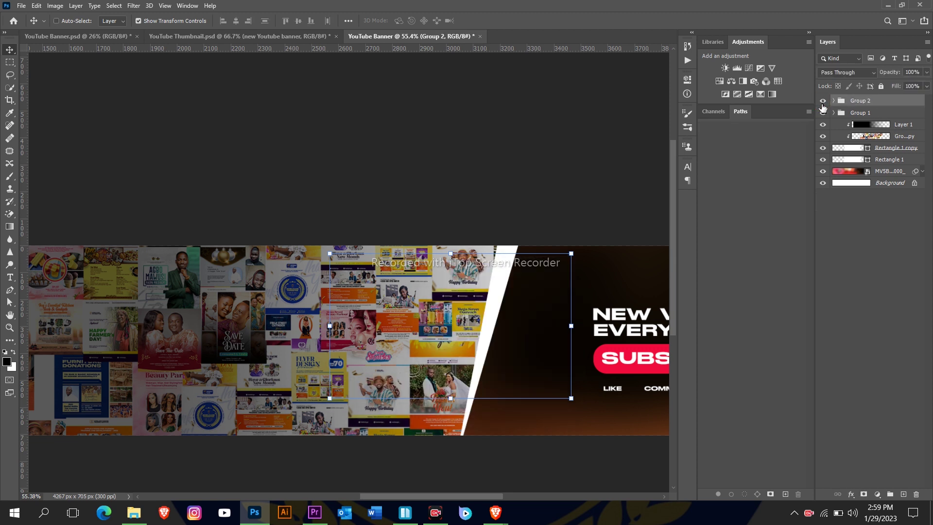
{"action": "left_click", "coordinate": [822, 101]}
{"action": "double_click", "coordinate": [861, 101]}
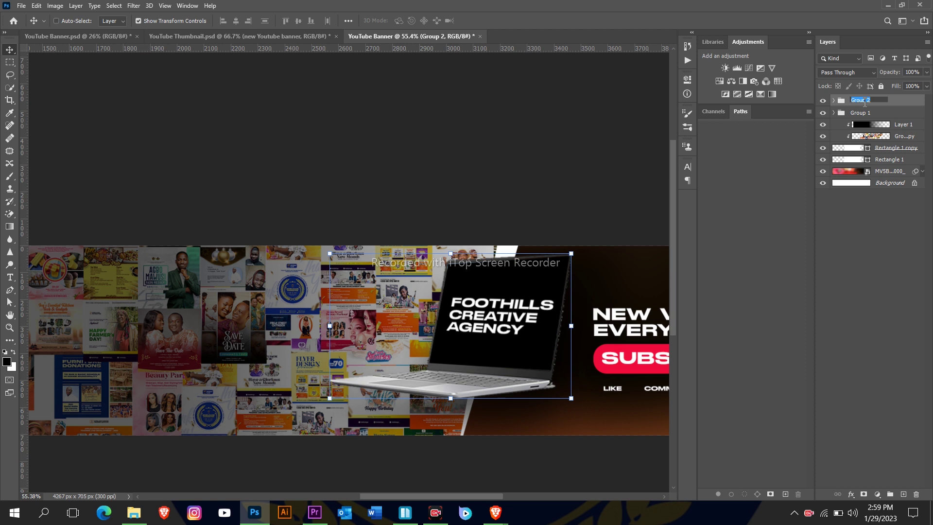
{"action": "type", "text": "laptop"}
{"action": "key", "text": "Return"}
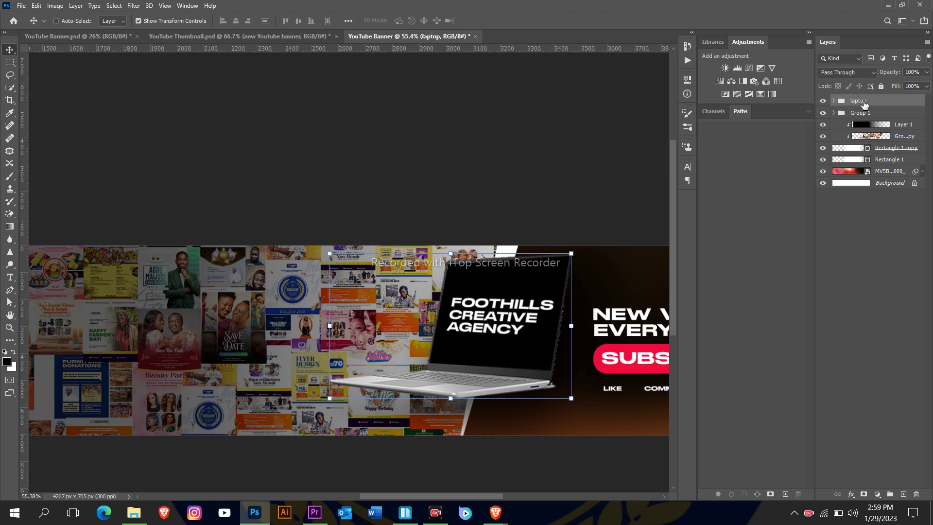
Step: Rename the Group 1 subscribe block as "new videos"
{"action": "left_click", "coordinate": [822, 116]}
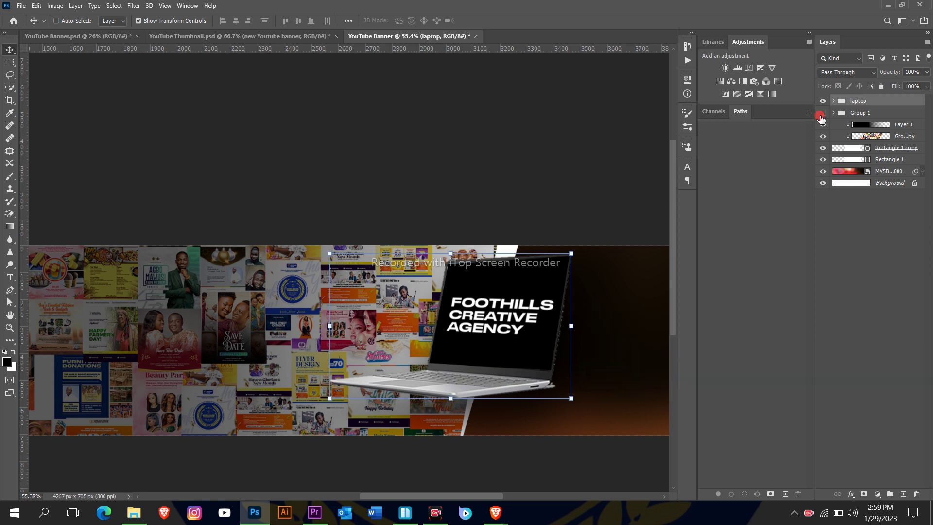
{"action": "left_click", "coordinate": [822, 116]}
{"action": "double_click", "coordinate": [864, 114]}
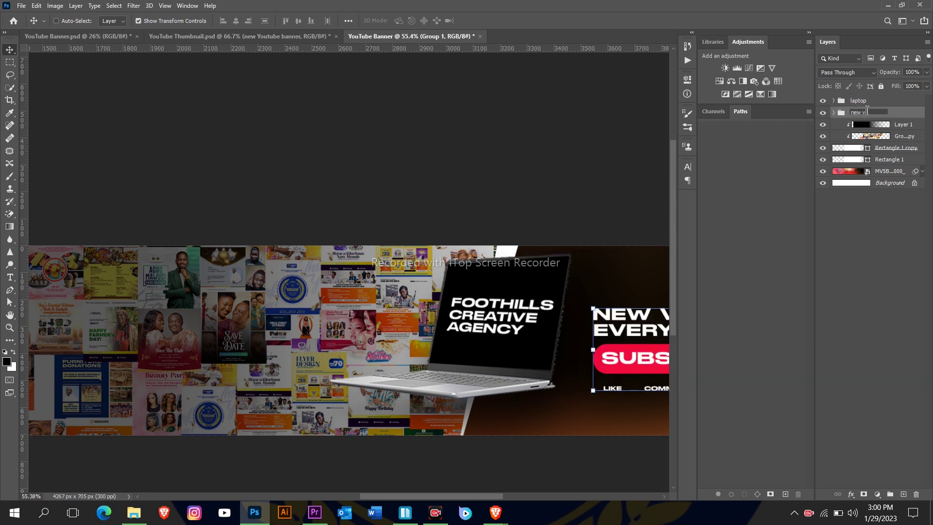
{"action": "type", "text": "new videos"}
{"action": "key", "text": "Return"}
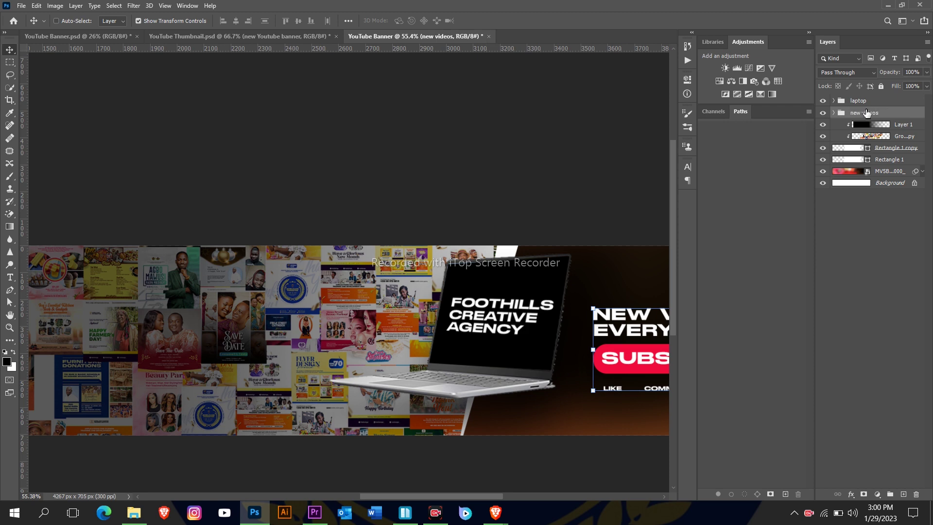
Step: Select the laptop group and switch to the YouTube Banner.psd reference document
{"action": "scroll", "coordinate": [354, 350], "scroll_direction": "down", "scroll_amount": 3}
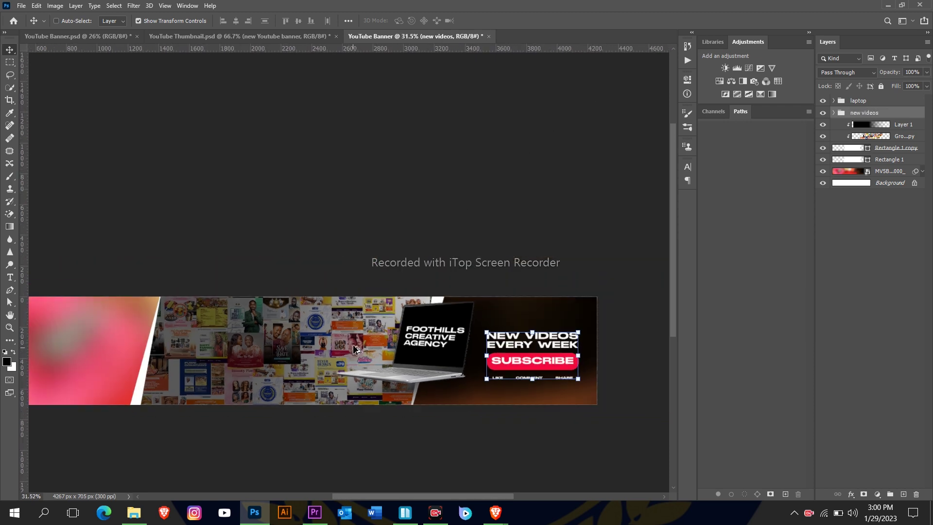
{"action": "scroll", "coordinate": [356, 349], "scroll_direction": "up", "scroll_amount": 1}
{"action": "left_click", "coordinate": [864, 102]}
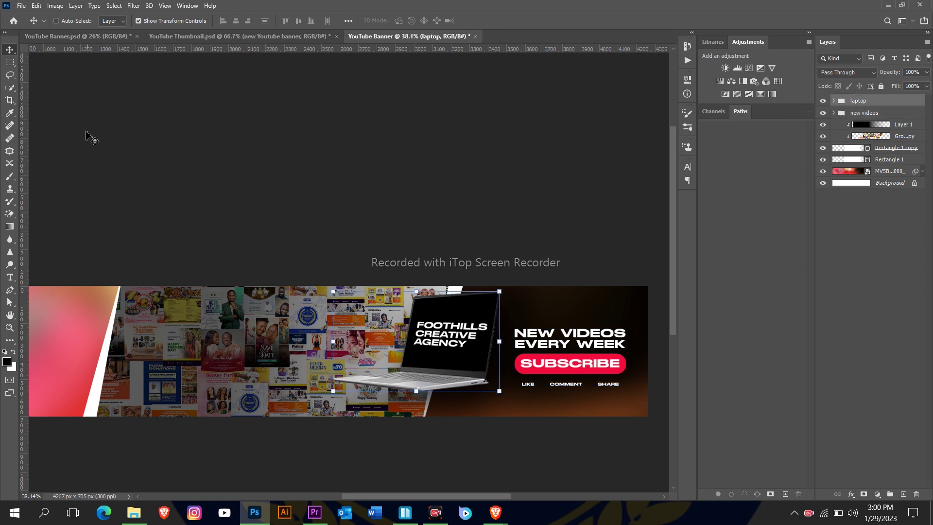
{"action": "scroll", "coordinate": [160, 191], "scroll_direction": "down", "scroll_amount": 2}
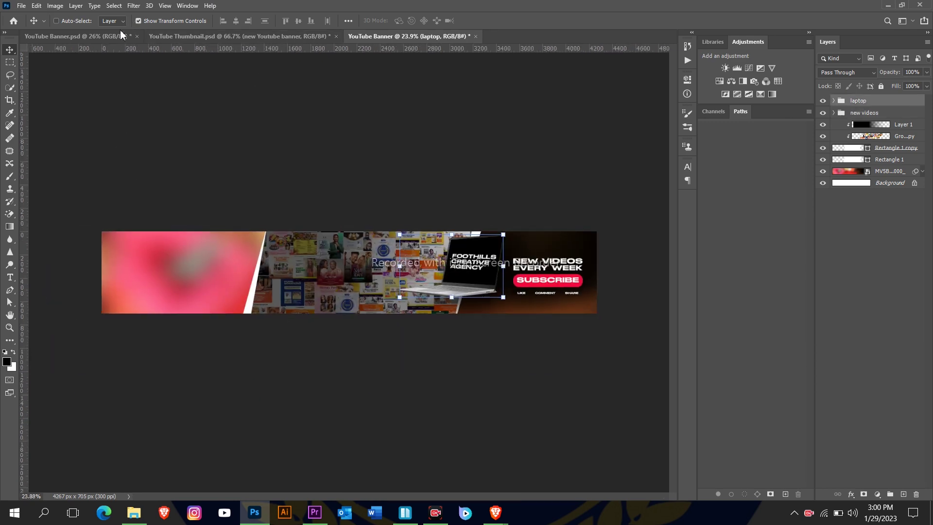
{"action": "left_click", "coordinate": [109, 36]}
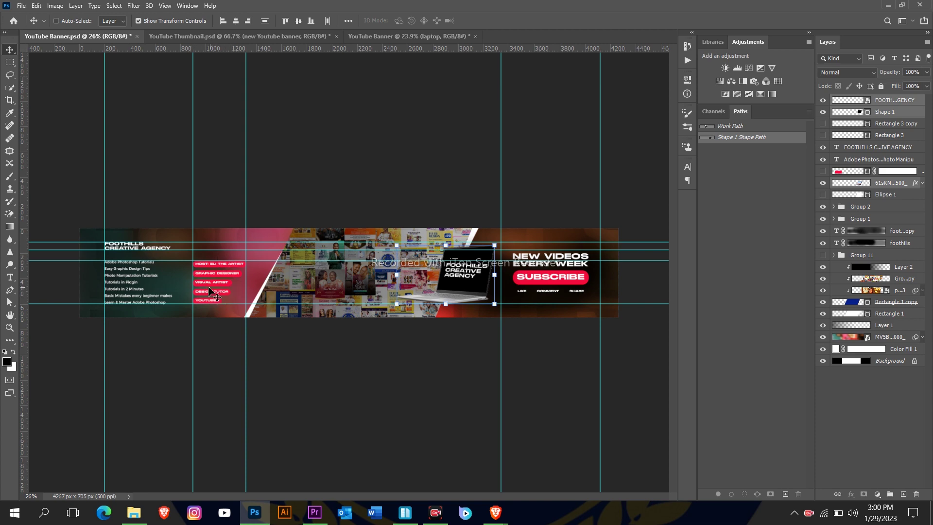
{"action": "scroll", "coordinate": [360, 197], "scroll_direction": "down", "scroll_amount": 6}
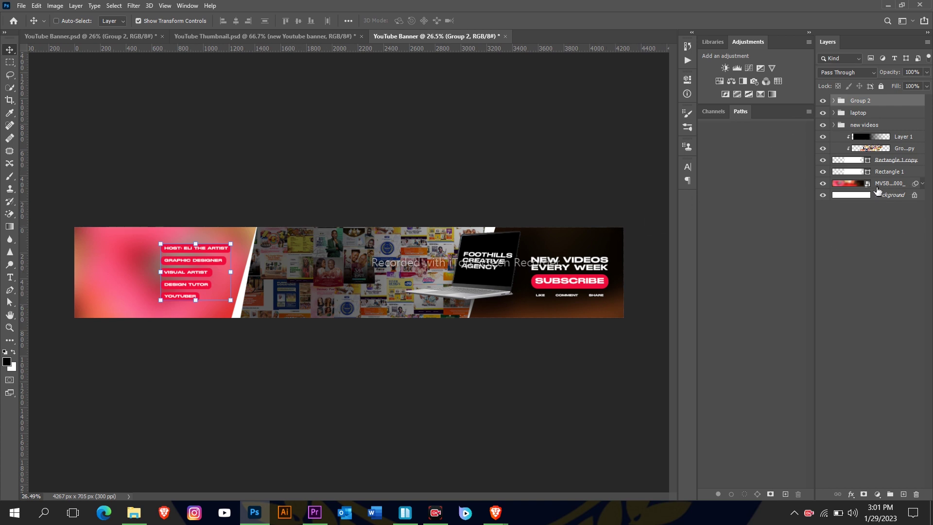
Step: Duplicate the black gradient Layer 1 and place the copy directly below Rectangle 1 in the layer stack
{"action": "left_click", "coordinate": [889, 172]}
{"action": "left_click", "coordinate": [822, 183]}
{"action": "left_click", "coordinate": [823, 183]}
{"action": "left_click", "coordinate": [883, 139]}
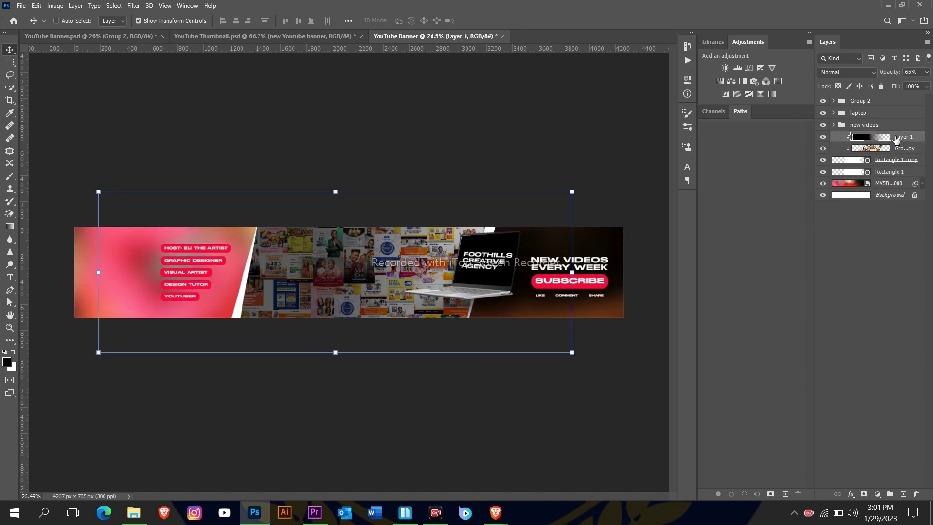
{"action": "key", "text": "ctrl+j"}
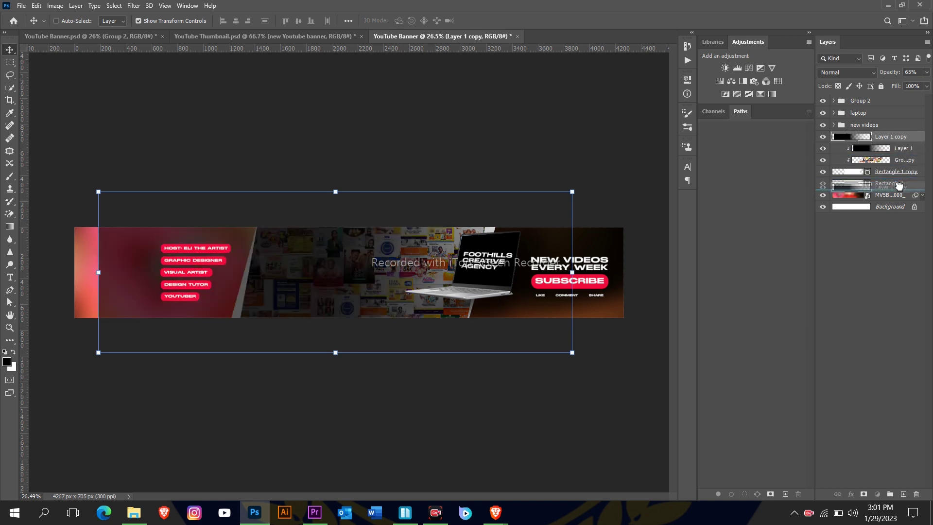
{"action": "left_click_drag", "start_coordinate": [902, 187], "coordinate": [902, 190]}
Step: Shift Layer 1 copy left to darken the banner's left end and set its opacity to 71%
{"action": "left_click_drag", "start_coordinate": [323, 308], "coordinate": [226, 306]}
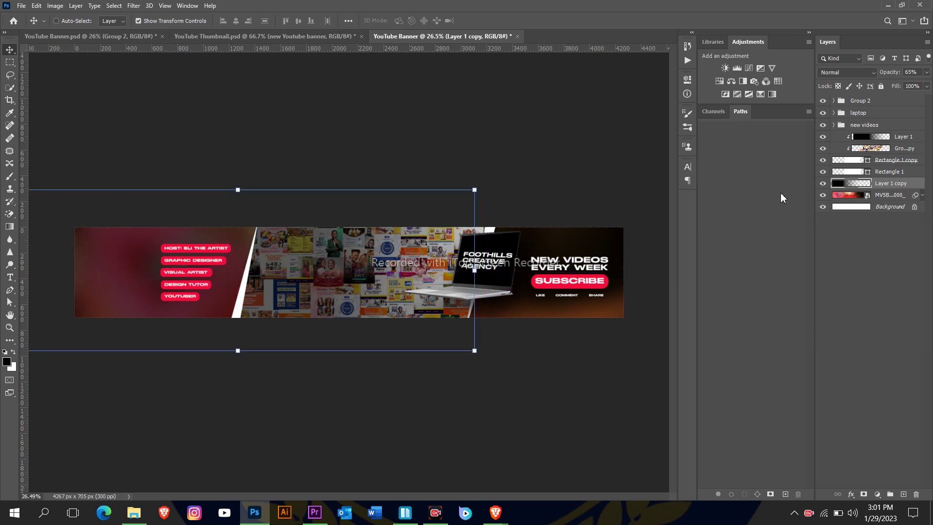
{"action": "left_click_drag", "start_coordinate": [890, 74], "coordinate": [918, 81]}
{"action": "left_click_drag", "start_coordinate": [574, 249], "coordinate": [506, 238]}
Step: Nudge the Group 2 host labels slightly right and down on the banner
{"action": "scroll", "coordinate": [129, 283], "scroll_direction": "up", "scroll_amount": 1}
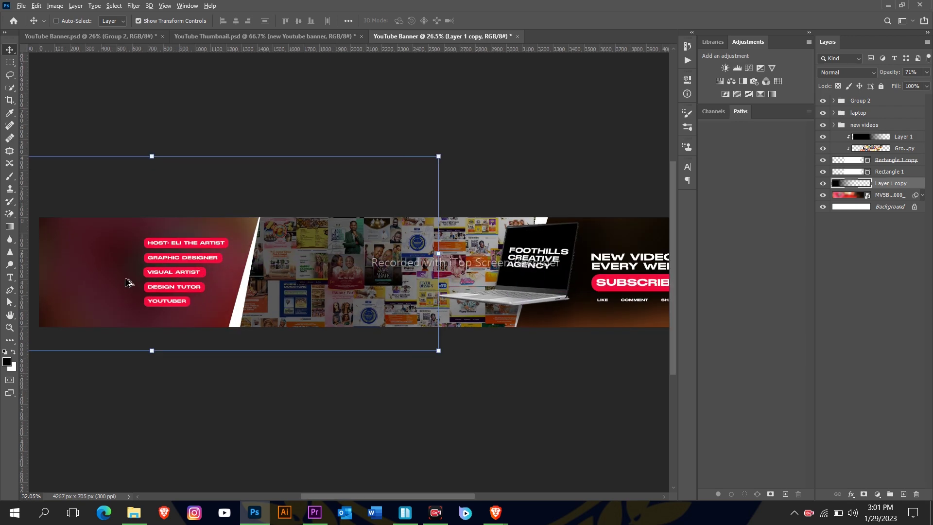
{"action": "scroll", "coordinate": [128, 283], "scroll_direction": "up", "scroll_amount": 4}
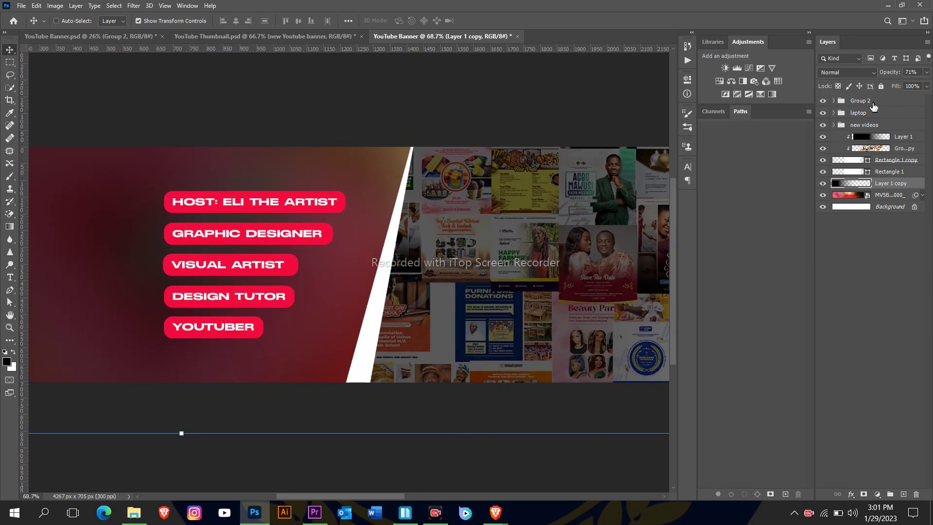
{"action": "left_click", "coordinate": [874, 106]}
{"action": "left_click_drag", "start_coordinate": [503, 234], "coordinate": [511, 239]}
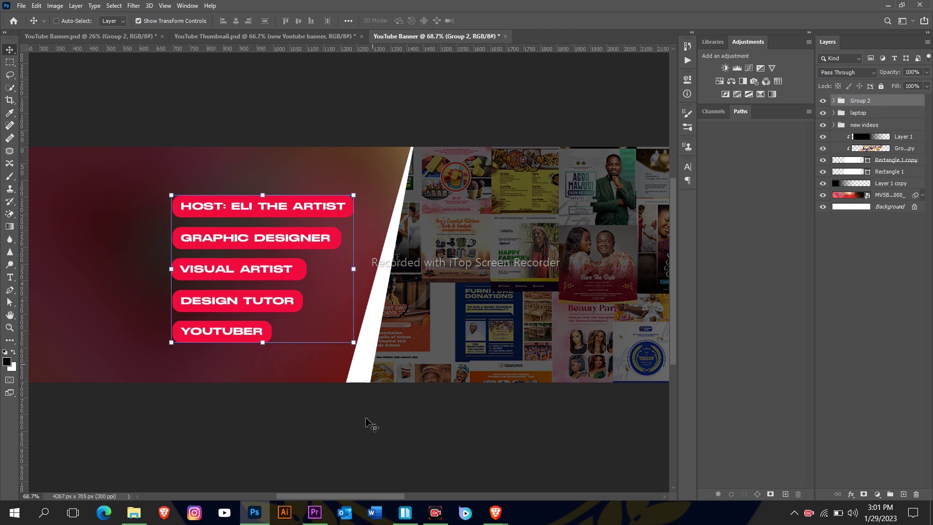
{"action": "scroll", "coordinate": [367, 375], "scroll_direction": "down", "scroll_amount": 5}
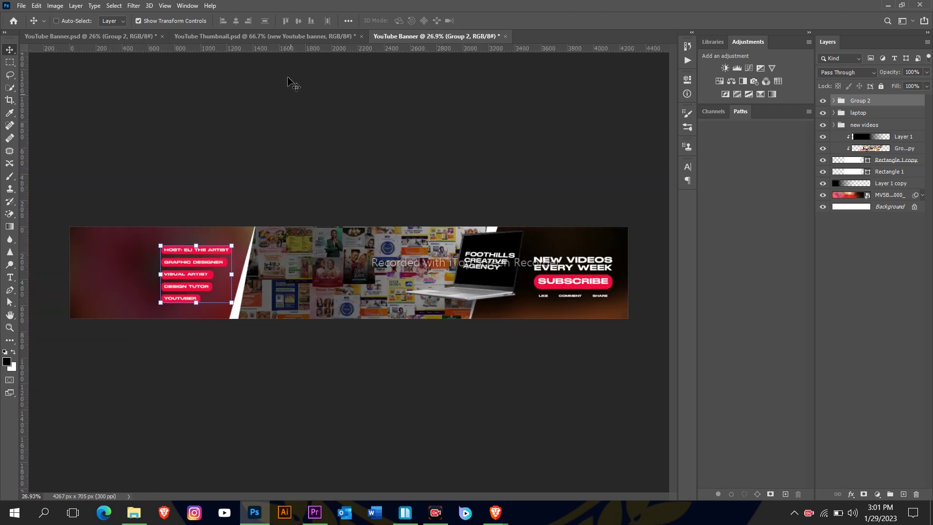
Step: Duplicate the FOOTHILLS CREATIVE AGENCY heading and Adobe Photoshop topics text layers from YouTube Banner.psd into the YouTube Banner document
{"action": "left_click", "coordinate": [116, 38]}
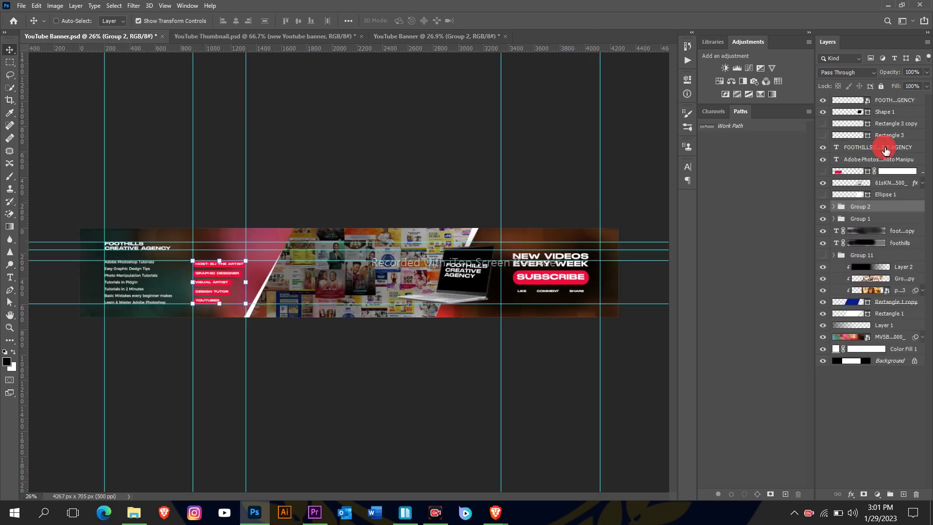
{"action": "left_click", "coordinate": [881, 148]}
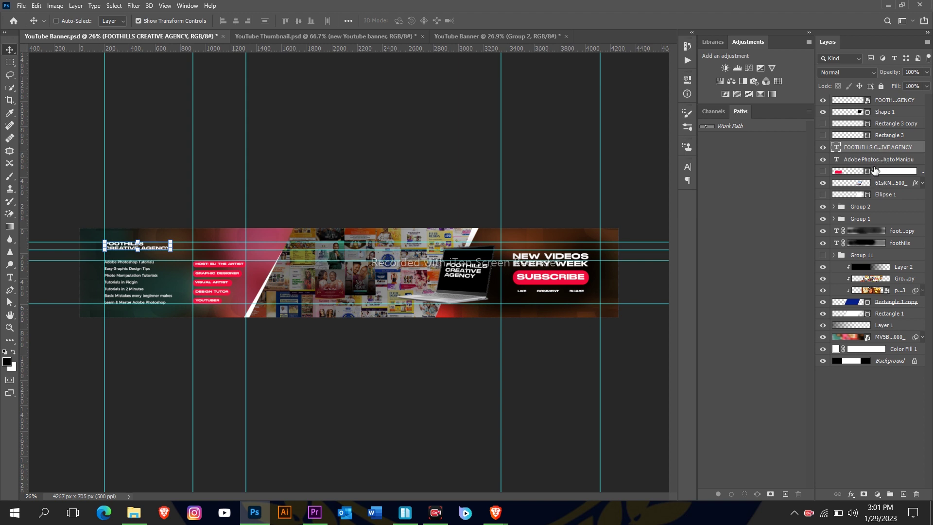
{"action": "left_click", "coordinate": [875, 161], "text": "ctrl"}
{"action": "right_click", "coordinate": [874, 160]}
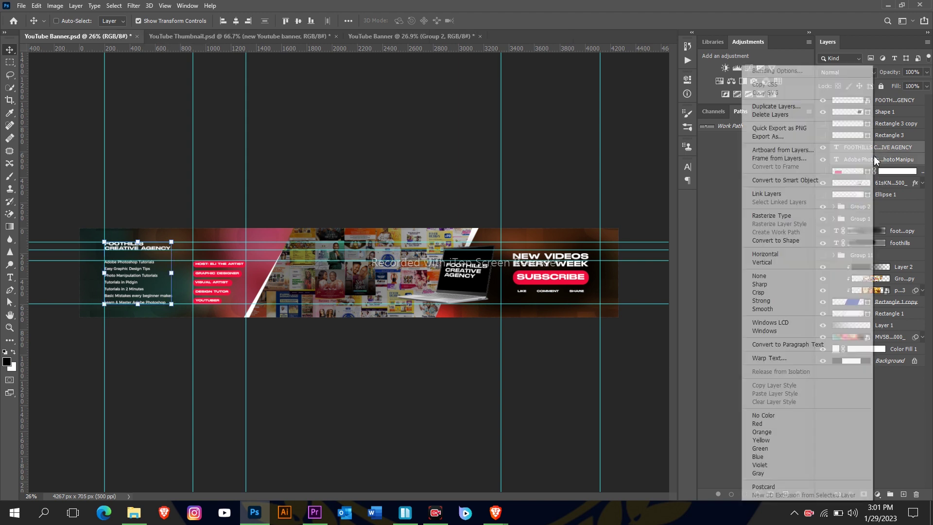
{"action": "left_click", "coordinate": [797, 107]}
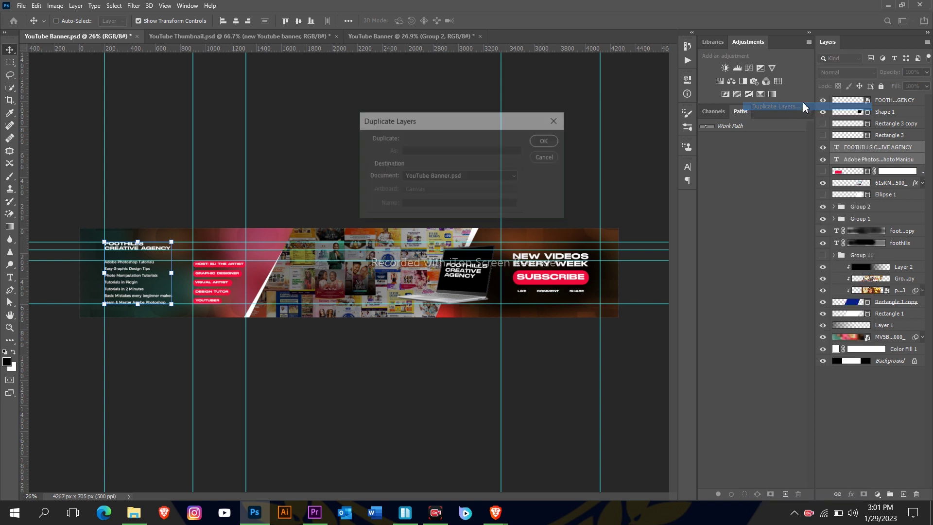
{"action": "left_click", "coordinate": [510, 176]}
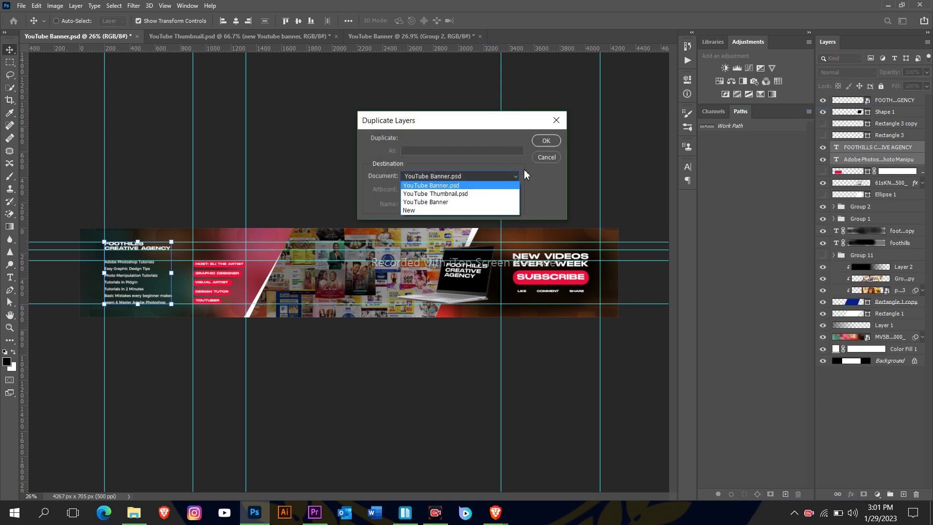
{"action": "left_click", "coordinate": [490, 204]}
{"action": "left_click", "coordinate": [546, 140]}
Step: In the YouTube Banner document, scale the copied heading and topics text to about 80.56% and place them left of the host labels
{"action": "left_click", "coordinate": [387, 36]}
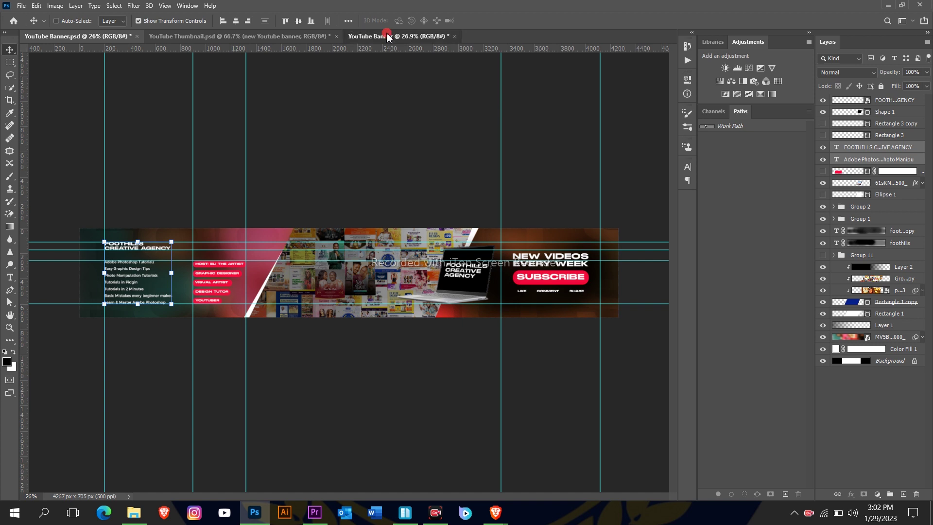
{"action": "left_click_drag", "start_coordinate": [154, 281], "coordinate": [143, 275]}
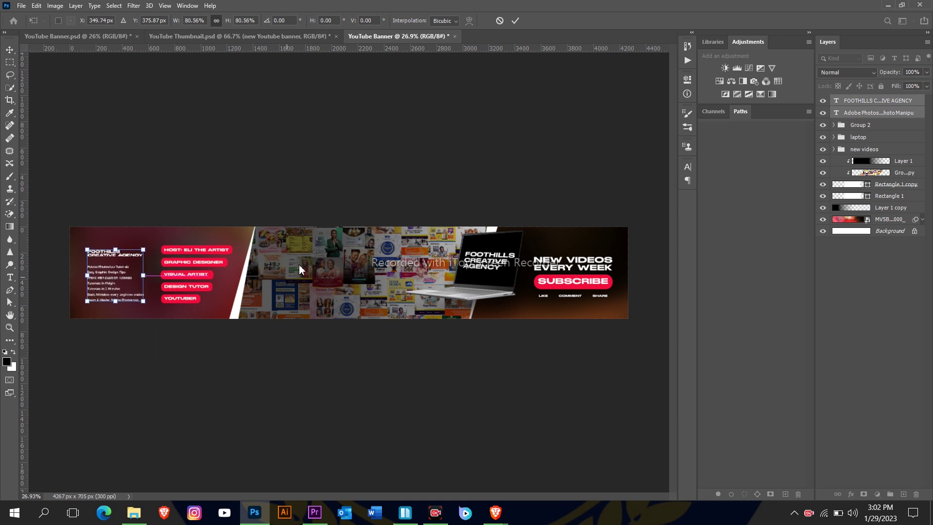
{"action": "left_click", "coordinate": [515, 22]}
Step: Scale the Group 2 host labels to about 89.32%, lining up their top edge with the agency heading
{"action": "left_click", "coordinate": [860, 125]}
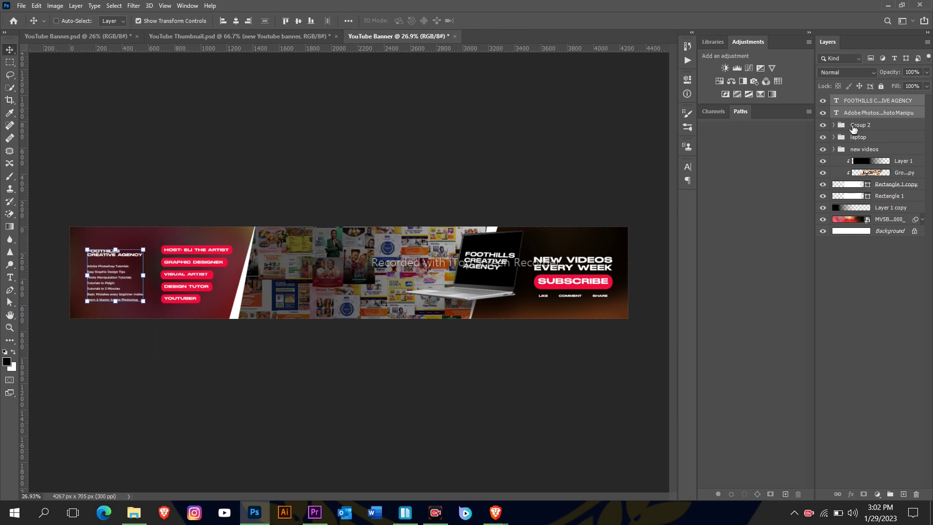
{"action": "left_click_drag", "start_coordinate": [198, 242], "coordinate": [196, 252]}
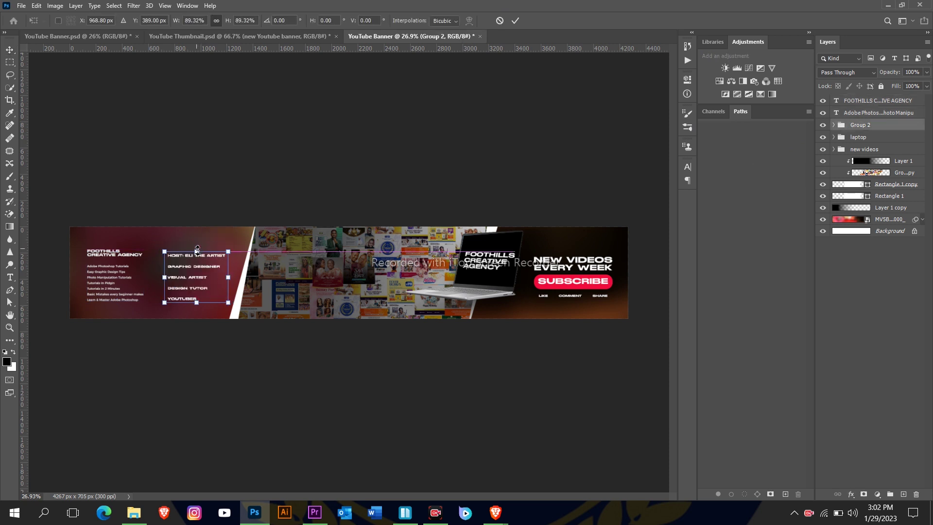
{"action": "left_click", "coordinate": [515, 21]}
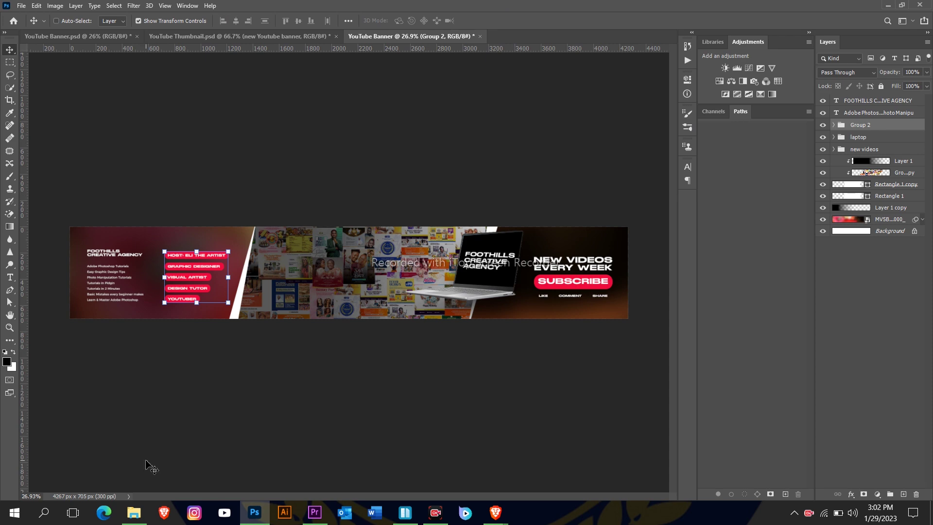
Step: Examine the banner's layout and compare it with the YouTube Banner.psd reference, hiding the guides there
{"action": "scroll", "coordinate": [117, 290], "scroll_direction": "up", "scroll_amount": 3}
{"action": "scroll", "coordinate": [166, 296], "scroll_direction": "down", "scroll_amount": 4}
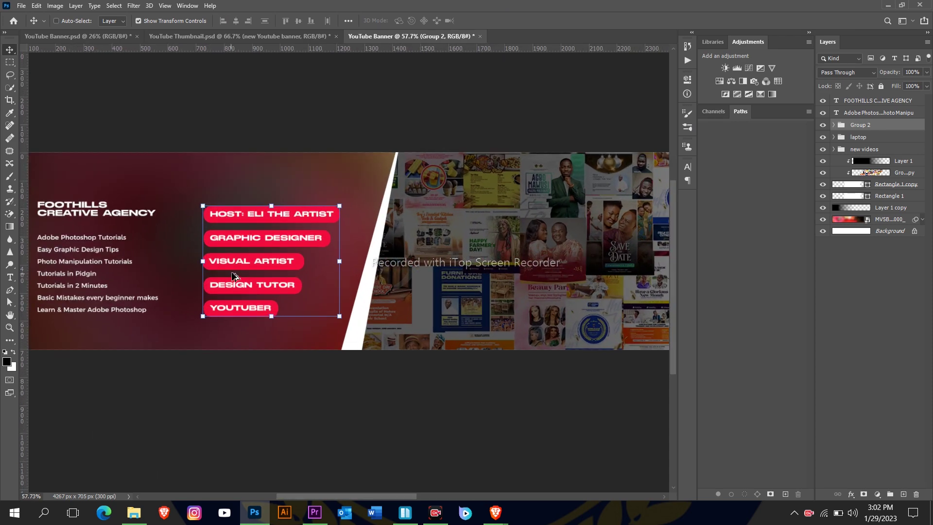
{"action": "scroll", "coordinate": [401, 251], "scroll_direction": "down", "scroll_amount": 2}
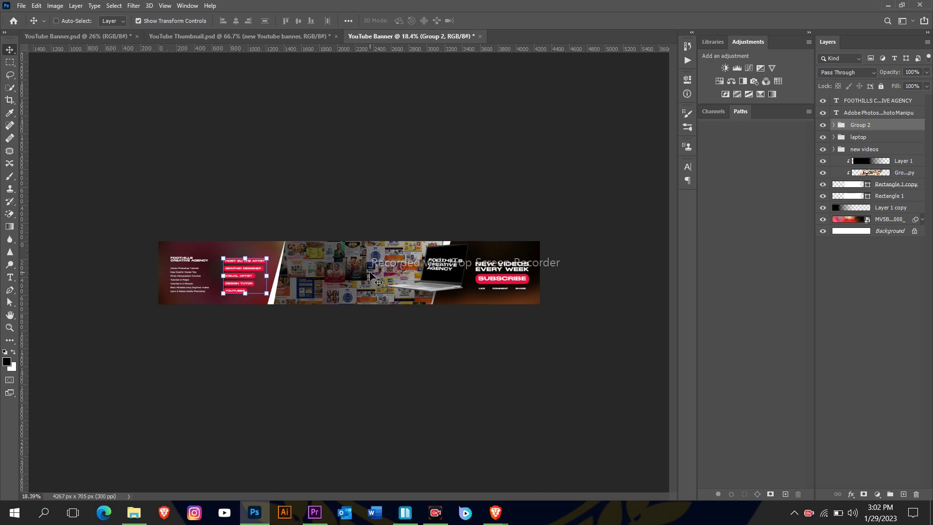
{"action": "scroll", "coordinate": [212, 276], "scroll_direction": "up", "scroll_amount": 3}
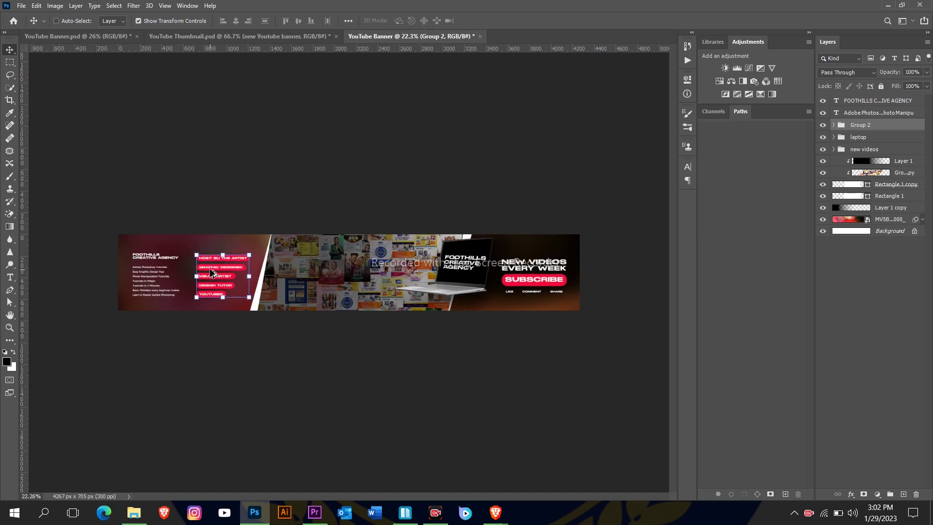
{"action": "scroll", "coordinate": [478, 309], "scroll_direction": "down", "scroll_amount": 1}
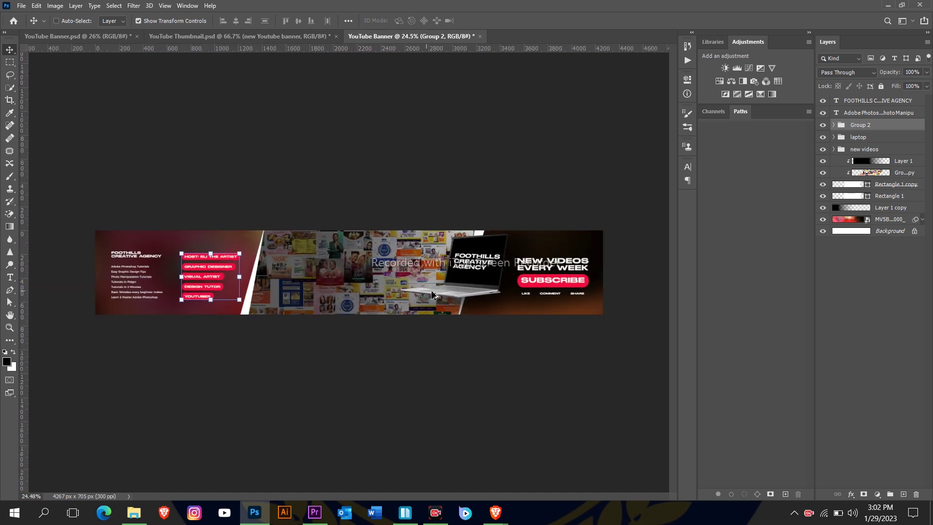
{"action": "left_click", "coordinate": [893, 220]}
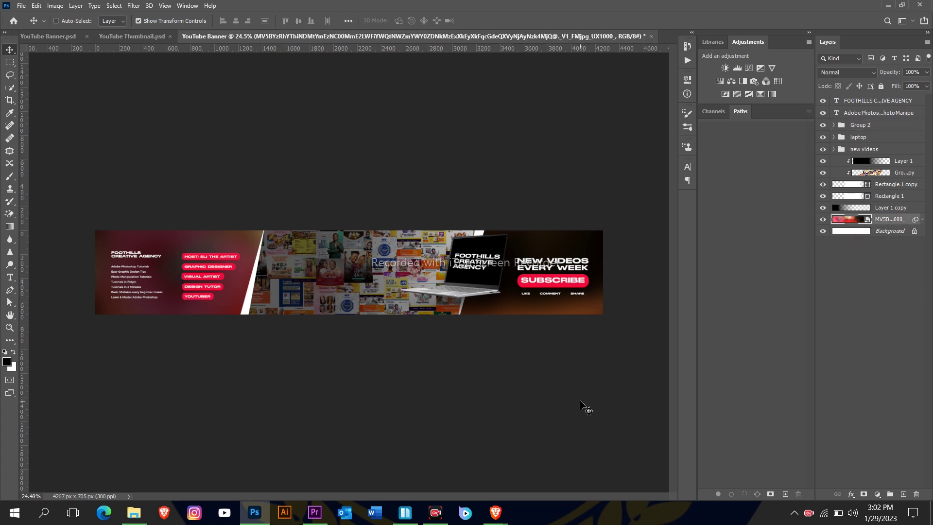
{"action": "left_click", "coordinate": [48, 41]}
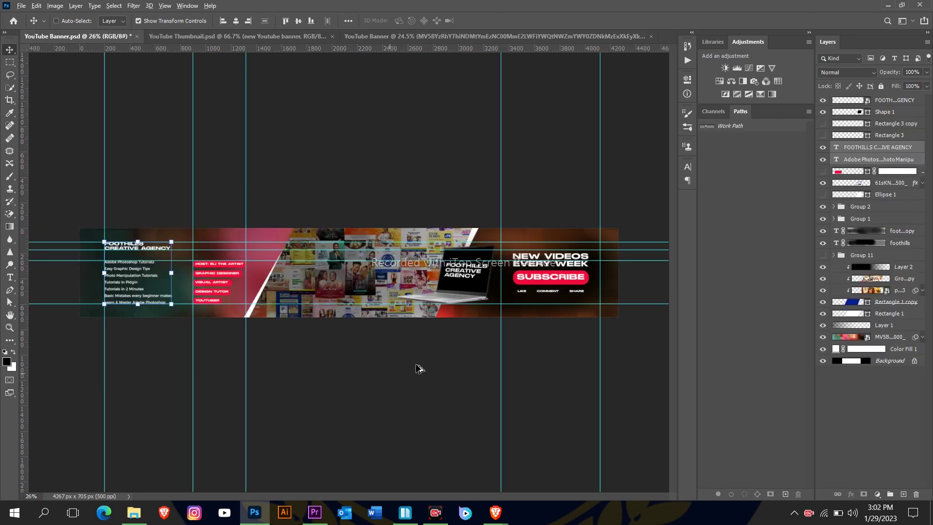
{"action": "scroll", "coordinate": [476, 359], "scroll_direction": "up", "scroll_amount": 4}
{"action": "key", "text": "ctrl+semicolon"}
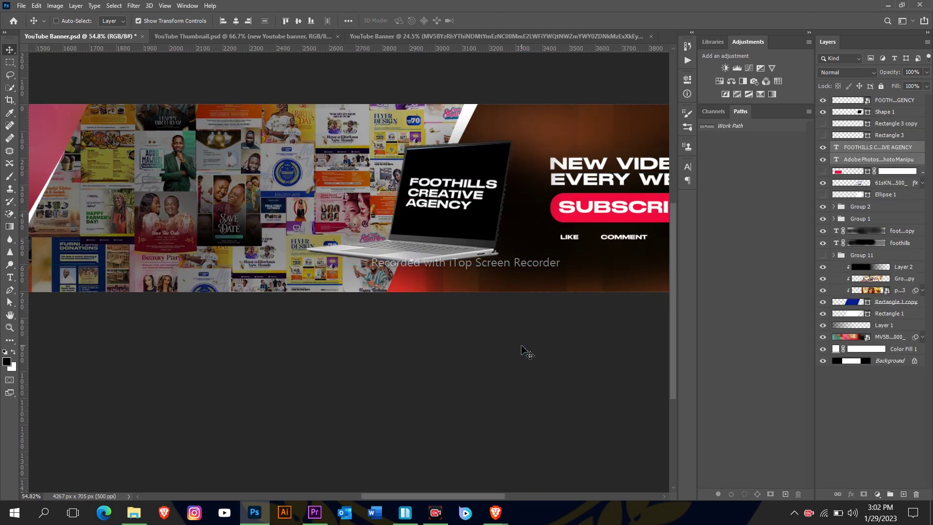
{"action": "scroll", "coordinate": [491, 238], "scroll_direction": "up", "scroll_amount": 1}
{"action": "scroll", "coordinate": [491, 224], "scroll_direction": "up", "scroll_amount": 1}
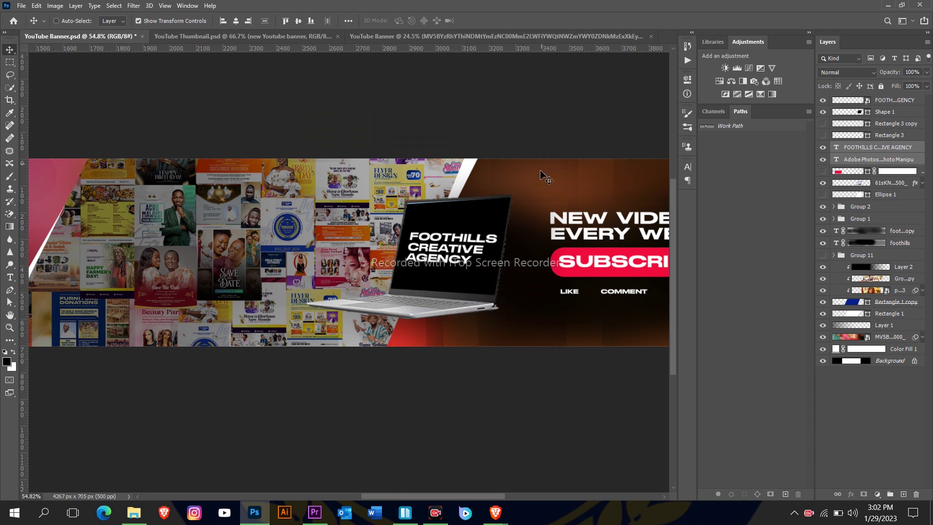
{"action": "scroll", "coordinate": [396, 343], "scroll_direction": "down", "scroll_amount": 2}
{"action": "scroll", "coordinate": [396, 343], "scroll_direction": "down", "scroll_amount": 1}
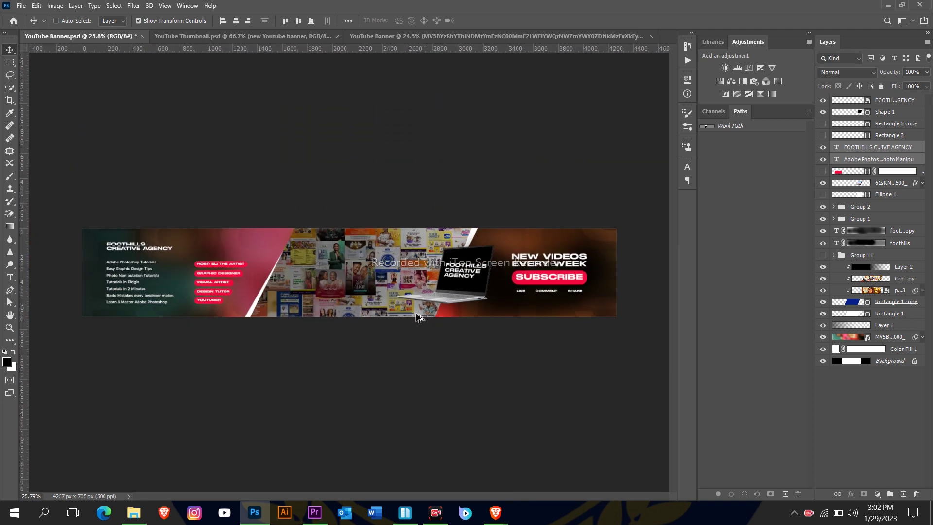
Step: Add the text "Foothills" to the YouTube Banner document in white Stretch Pro Regular at 78 pt
{"action": "left_click", "coordinate": [418, 40]}
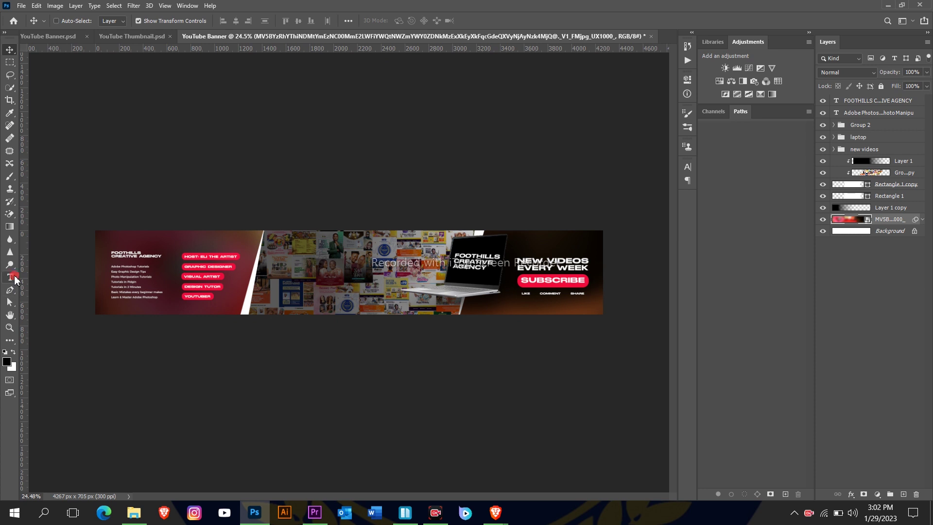
{"action": "left_click", "coordinate": [11, 277]}
{"action": "left_click", "coordinate": [266, 270]}
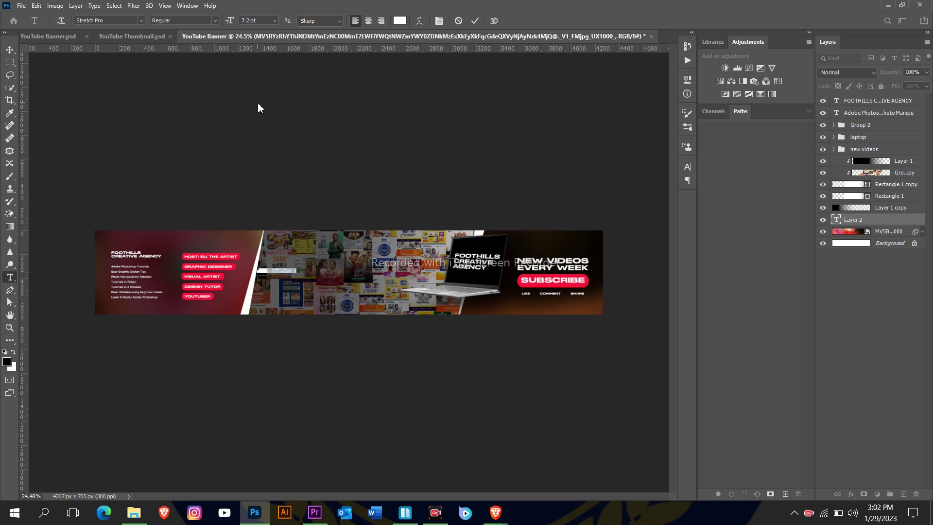
{"action": "key", "text": "BackSpace"}
{"action": "key", "text": "ctrl"}
{"action": "left_click_drag", "start_coordinate": [231, 21], "coordinate": [268, 27]}
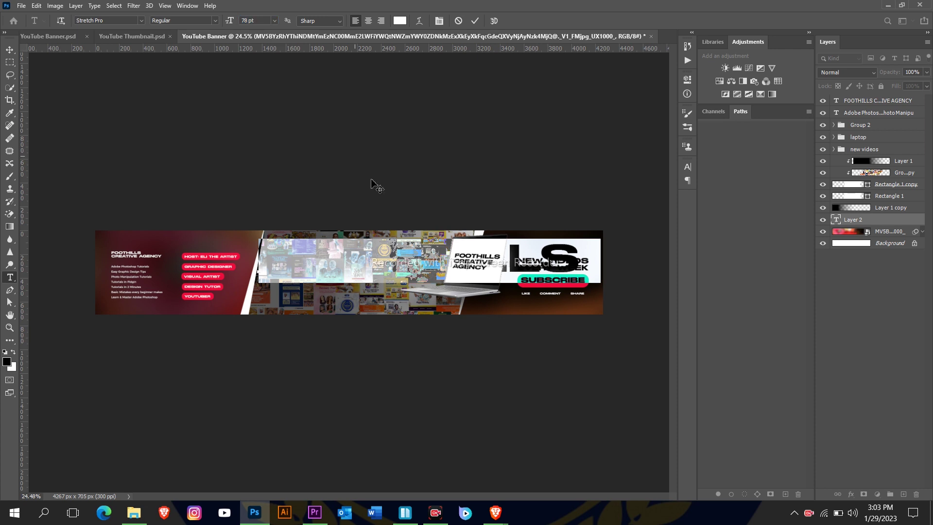
Step: Shift the large Foothills text left across the banner and bring its layer to the top of the stack
{"action": "left_click_drag", "start_coordinate": [388, 200], "coordinate": [343, 202]}
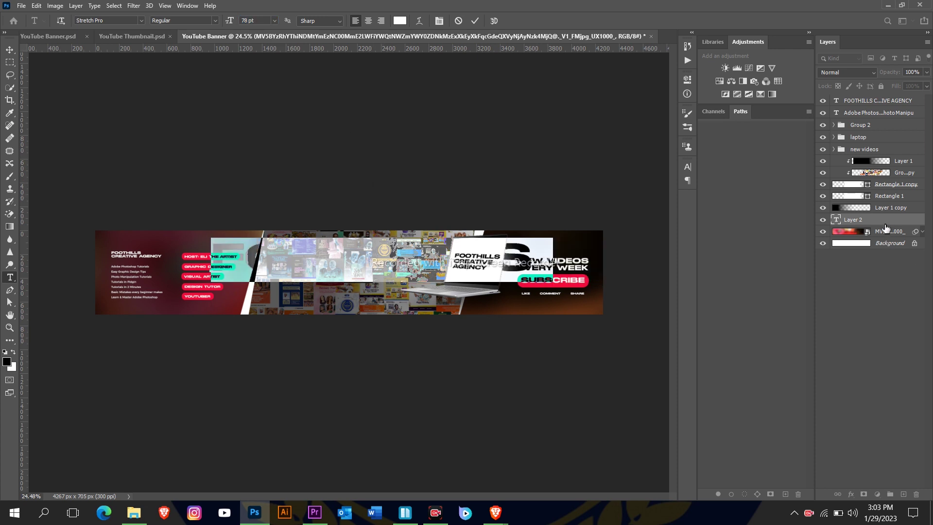
{"action": "left_click_drag", "start_coordinate": [882, 222], "coordinate": [858, 99]}
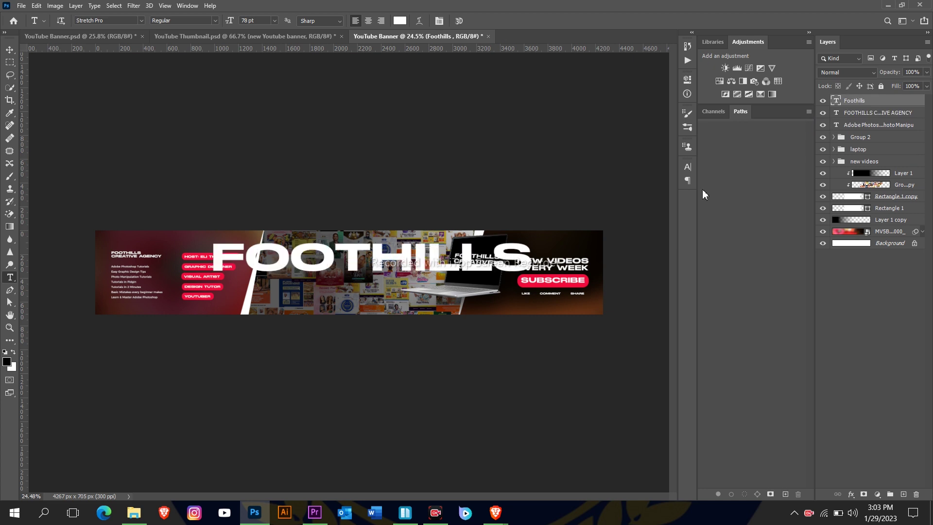
{"action": "left_click", "coordinate": [9, 50]}
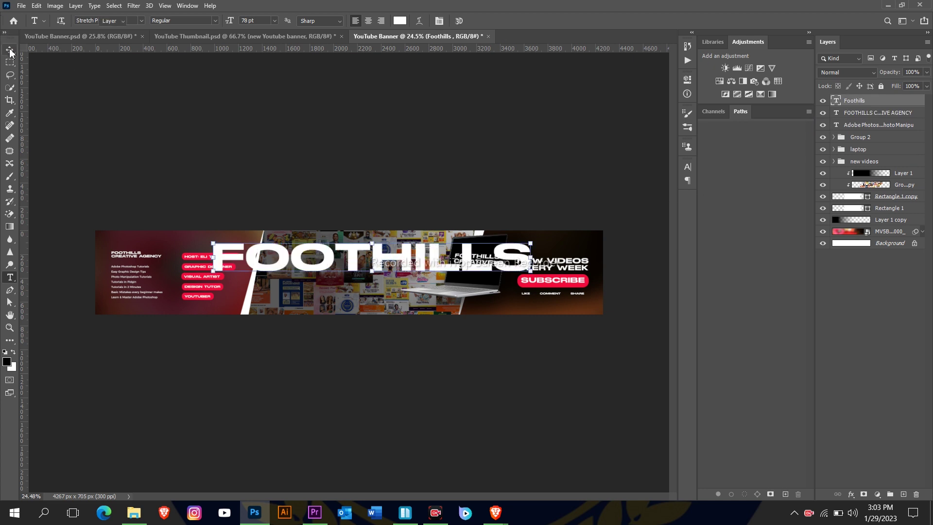
Step: Change the colour of the large Foothills text to black (000000)
{"action": "double_click", "coordinate": [482, 265]}
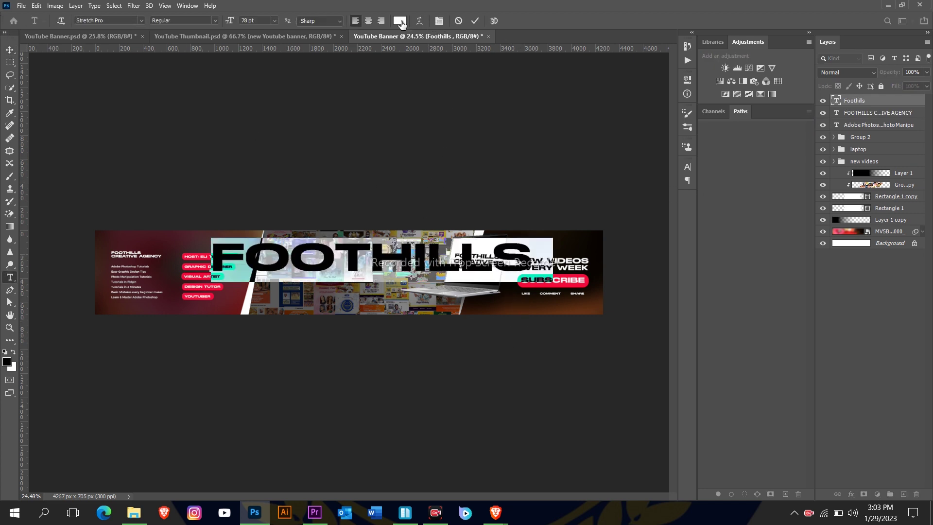
{"action": "left_click", "coordinate": [400, 21]}
{"action": "left_click_drag", "start_coordinate": [635, 208], "coordinate": [615, 233]}
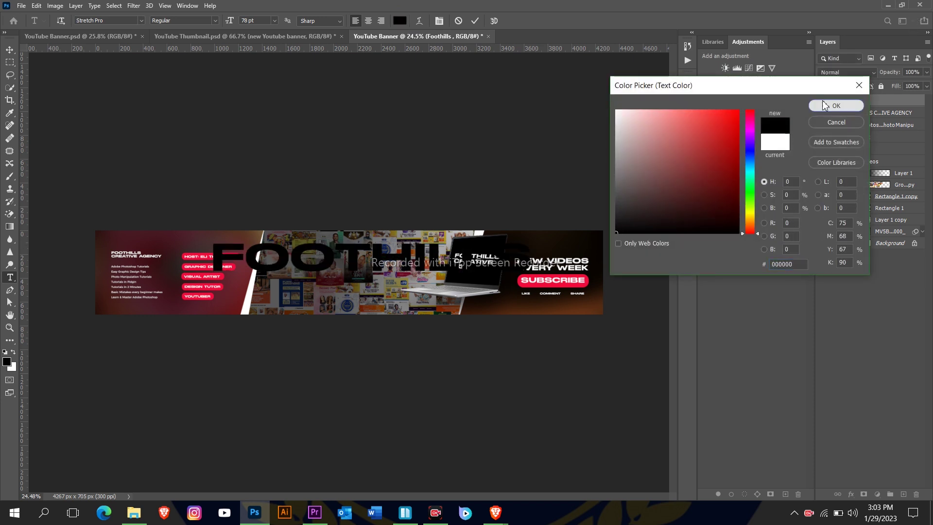
{"action": "left_click", "coordinate": [835, 105]}
{"action": "left_click", "coordinate": [475, 21]}
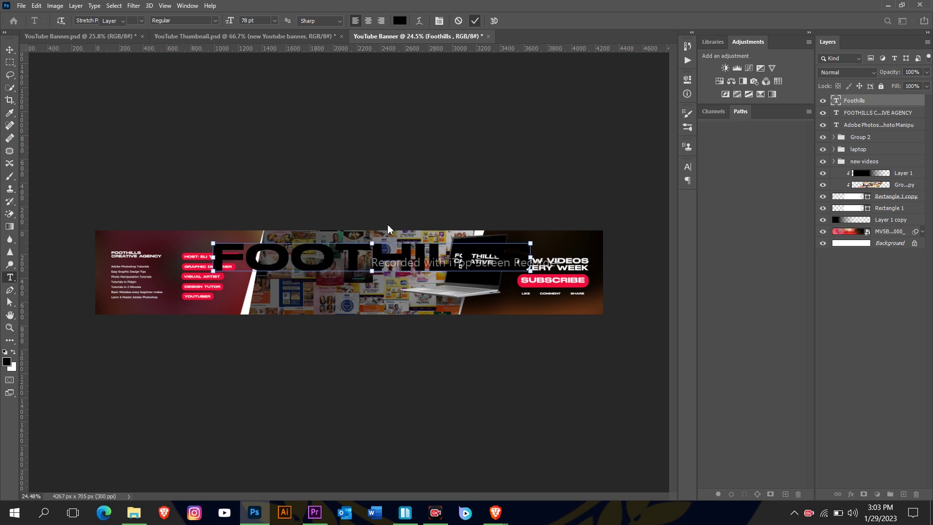
Step: Enlarge the black Foothills text past both sides of the banner so that it straddles the banner's top edge
{"action": "key", "text": "v"}
{"action": "left_click", "coordinate": [374, 240]}
{"action": "left_click_drag", "start_coordinate": [384, 239], "coordinate": [382, 189]}
{"action": "left_click", "coordinate": [515, 21]}
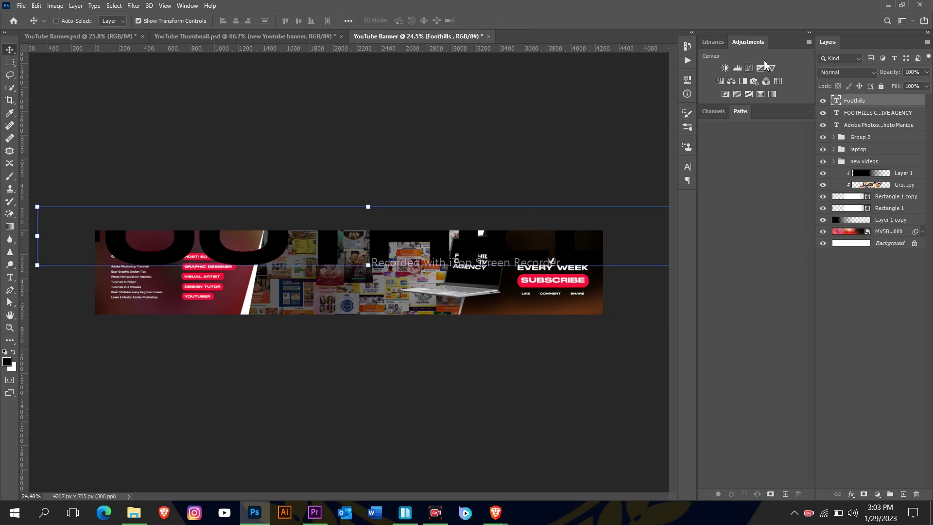
Step: Set the large Foothills text layer to the Overlay blend mode at 12% opacity
{"action": "left_click", "coordinate": [838, 75]}
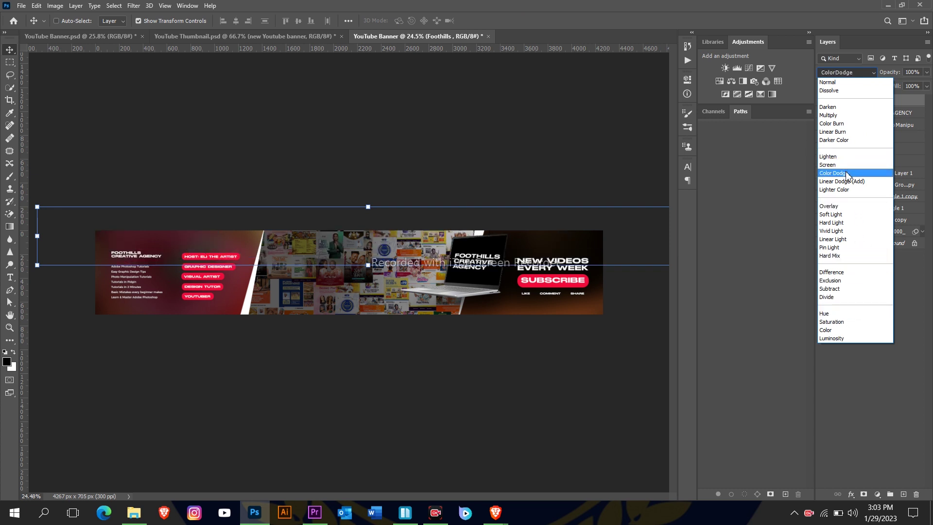
{"action": "left_click", "coordinate": [843, 206]}
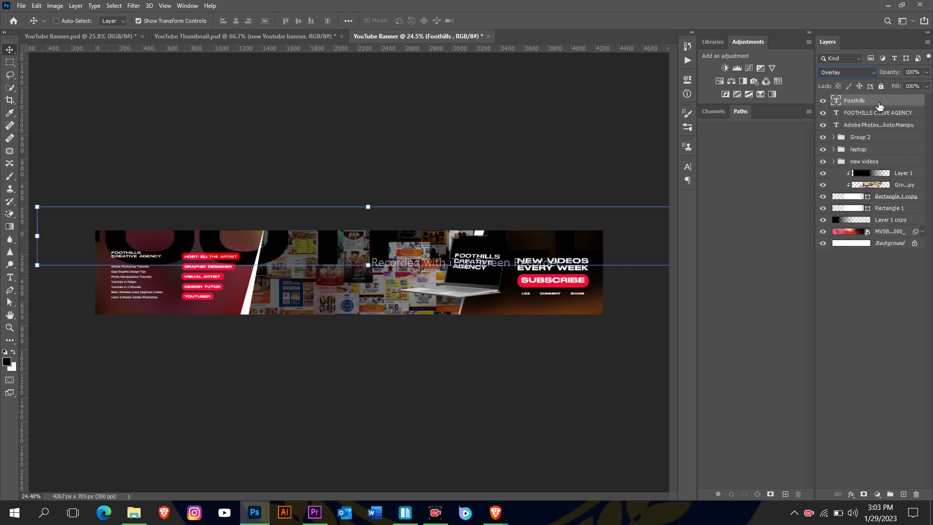
{"action": "left_click_drag", "start_coordinate": [899, 73], "coordinate": [870, 72]}
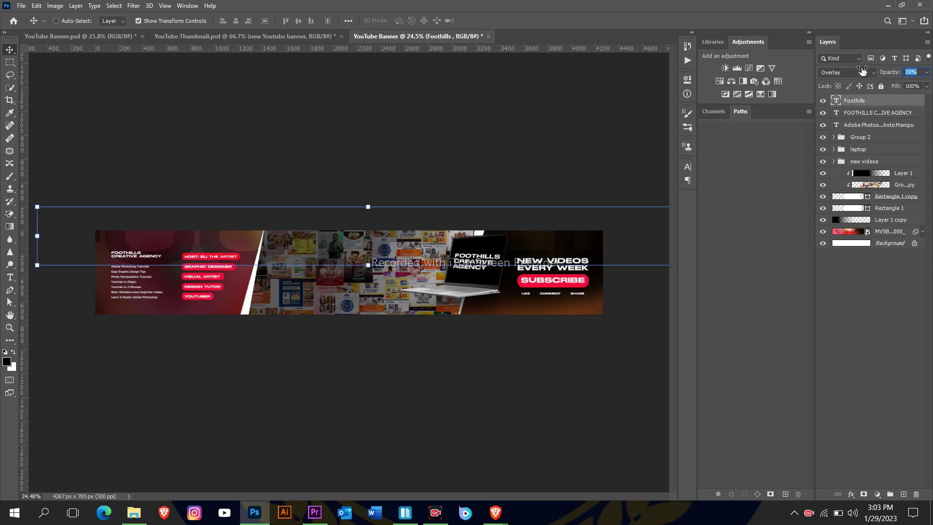
{"action": "left_click_drag", "start_coordinate": [862, 71], "coordinate": [862, 71]}
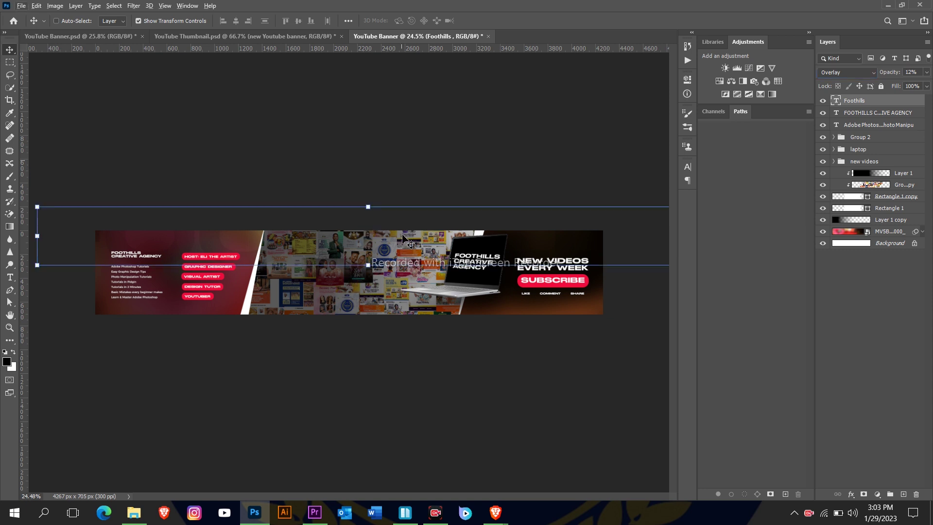
Step: Duplicate the large Foothills text and place the copy across the banner's bottom edge
{"action": "scroll", "coordinate": [405, 240], "scroll_direction": "up", "scroll_amount": 5}
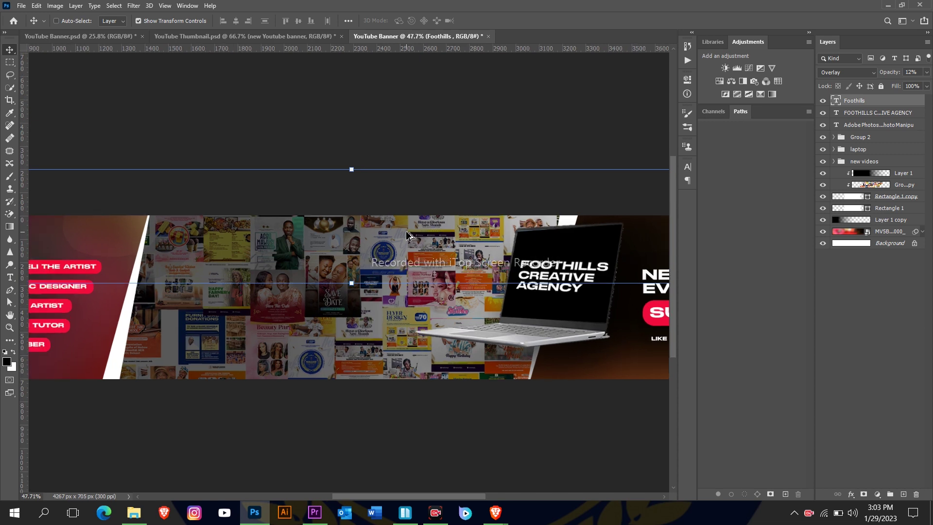
{"action": "scroll", "coordinate": [407, 252], "scroll_direction": "down", "scroll_amount": 5}
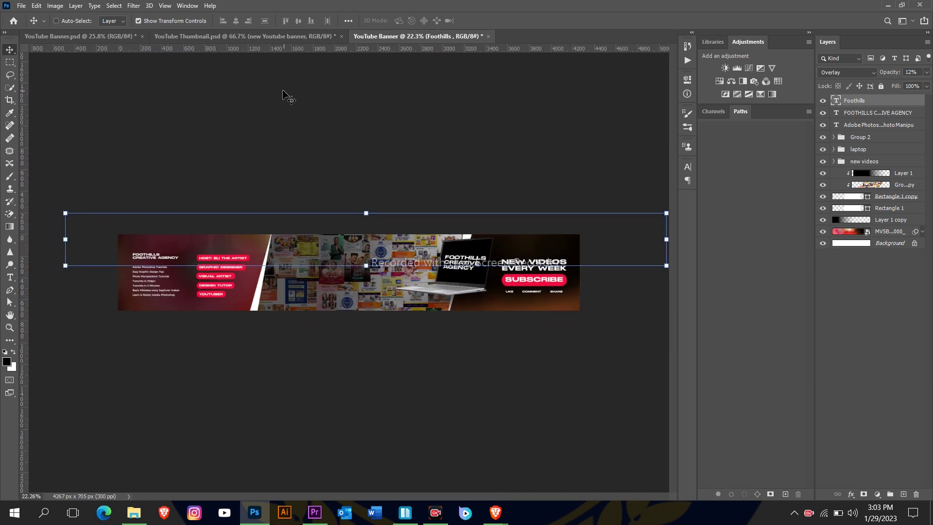
{"action": "key", "text": "ctrl"}
{"action": "left_click_drag", "start_coordinate": [312, 179], "coordinate": [318, 222]}
{"action": "scroll", "coordinate": [318, 219], "scroll_direction": "up", "scroll_amount": 4}
{"action": "scroll", "coordinate": [328, 238], "scroll_direction": "down", "scroll_amount": 4}
{"action": "scroll", "coordinate": [452, 417], "scroll_direction": "up", "scroll_amount": 5}
{"action": "scroll", "coordinate": [100, 261], "scroll_direction": "down", "scroll_amount": 6}
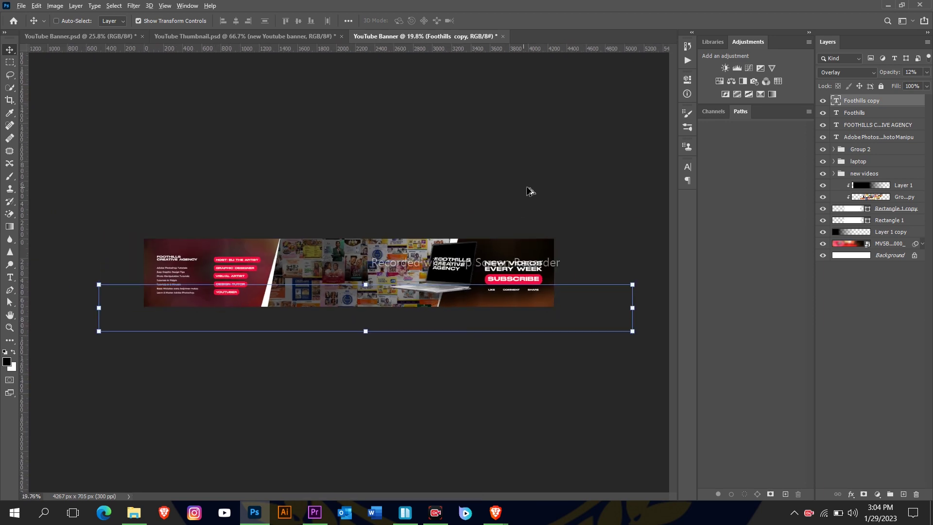
{"action": "scroll", "coordinate": [534, 280], "scroll_direction": "up", "scroll_amount": 6}
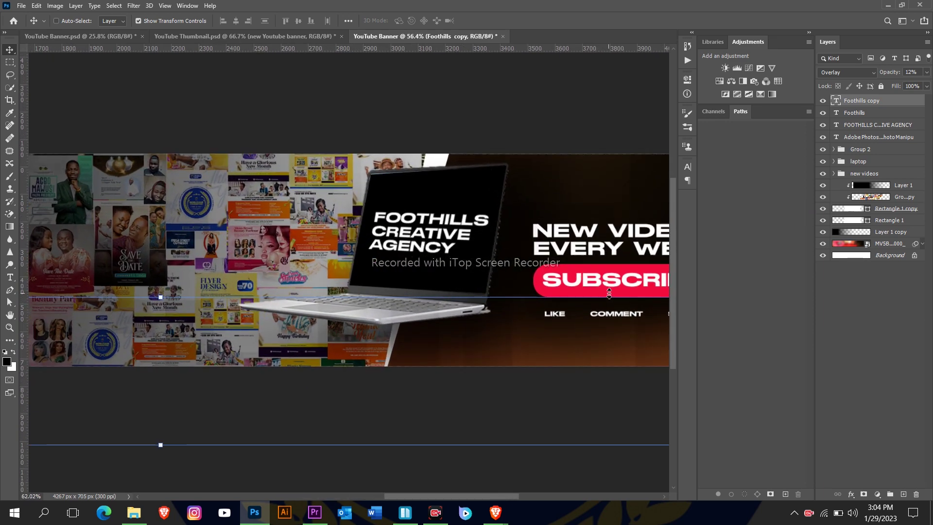
{"action": "scroll", "coordinate": [540, 284], "scroll_direction": "down", "scroll_amount": 5}
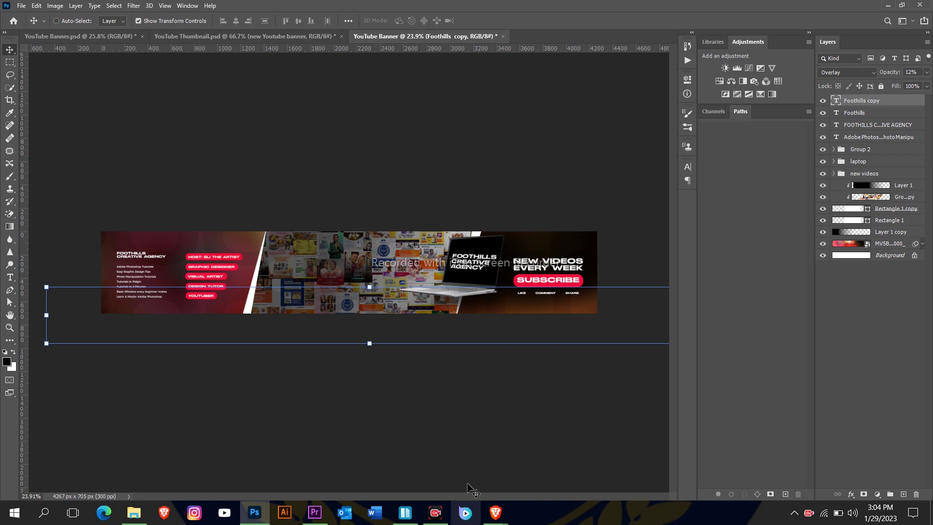
Step: Review the YouTube Thumbnail.psd design and browse the post grid of the foothills.creative.agency Instagram profile in the Brave browser
{"action": "left_click", "coordinate": [310, 40]}
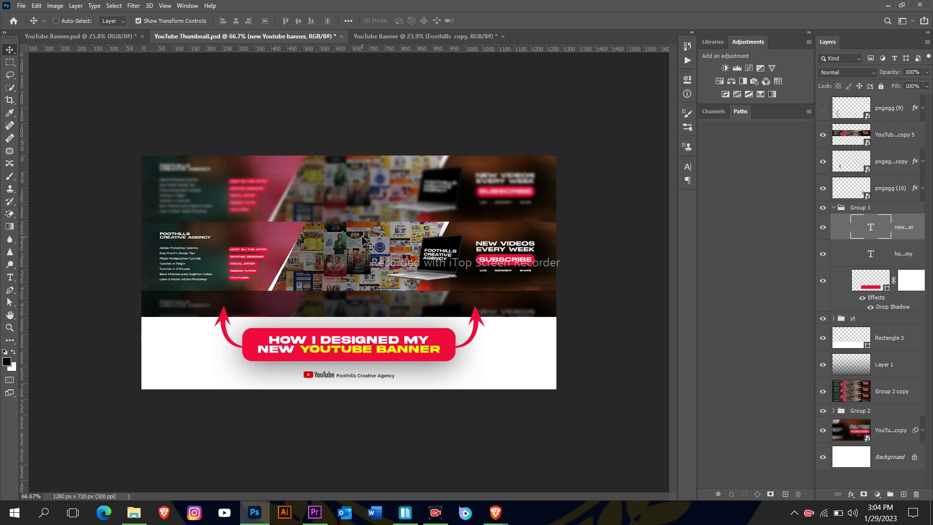
{"action": "mouse_move", "coordinate": [496, 512]}
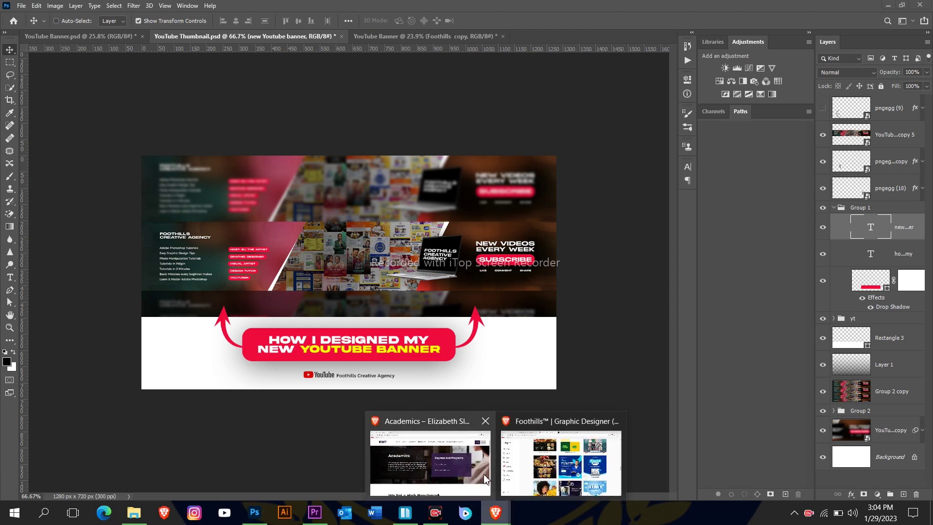
{"action": "left_click", "coordinate": [549, 464]}
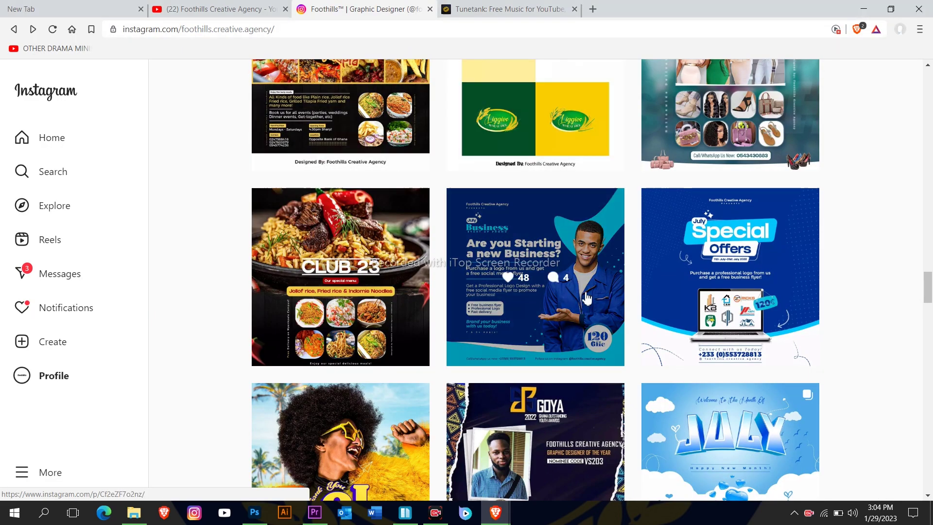
{"action": "scroll", "coordinate": [582, 259], "scroll_direction": "down", "scroll_amount": 14}
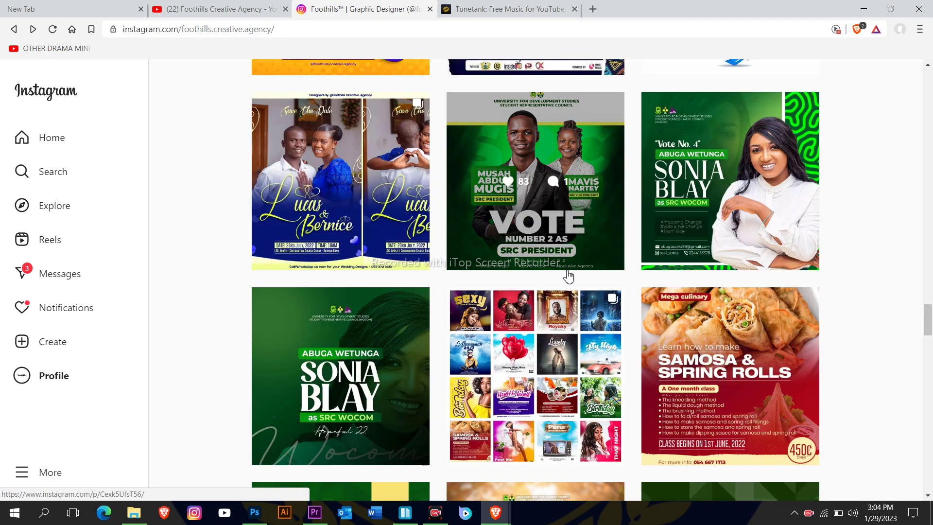
{"action": "scroll", "coordinate": [568, 291], "scroll_direction": "down", "scroll_amount": 4}
{"action": "scroll", "coordinate": [562, 282], "scroll_direction": "up", "scroll_amount": 15}
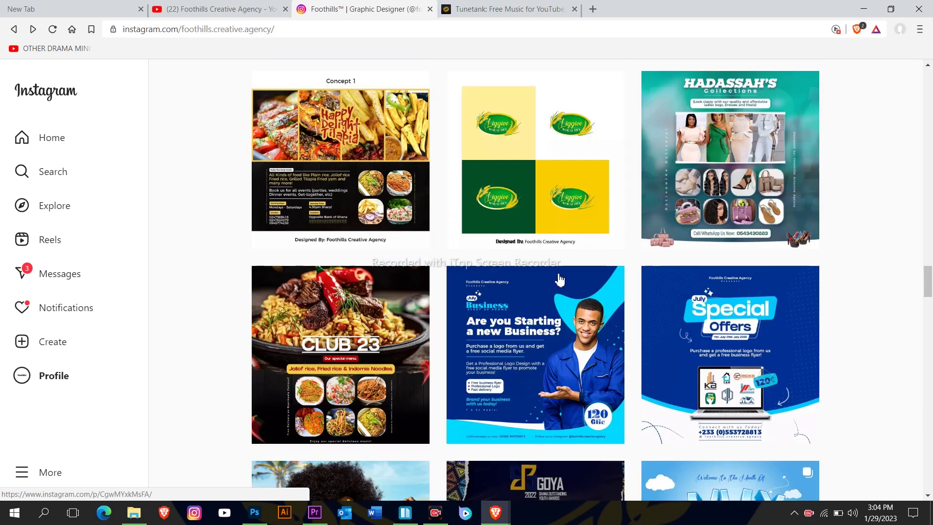
{"action": "scroll", "coordinate": [556, 263], "scroll_direction": "up", "scroll_amount": 14}
{"action": "scroll", "coordinate": [534, 277], "scroll_direction": "down", "scroll_amount": 4}
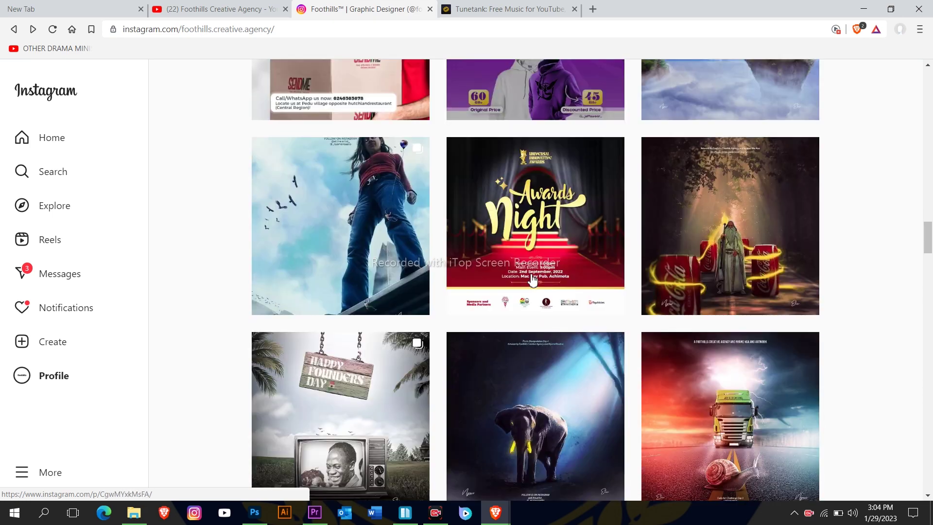
{"action": "scroll", "coordinate": [533, 279], "scroll_direction": "down", "scroll_amount": 1}
Step: View the Awards Night post and the posts following it, close the viewer and look over the remaining grid
{"action": "left_click", "coordinate": [534, 195]}
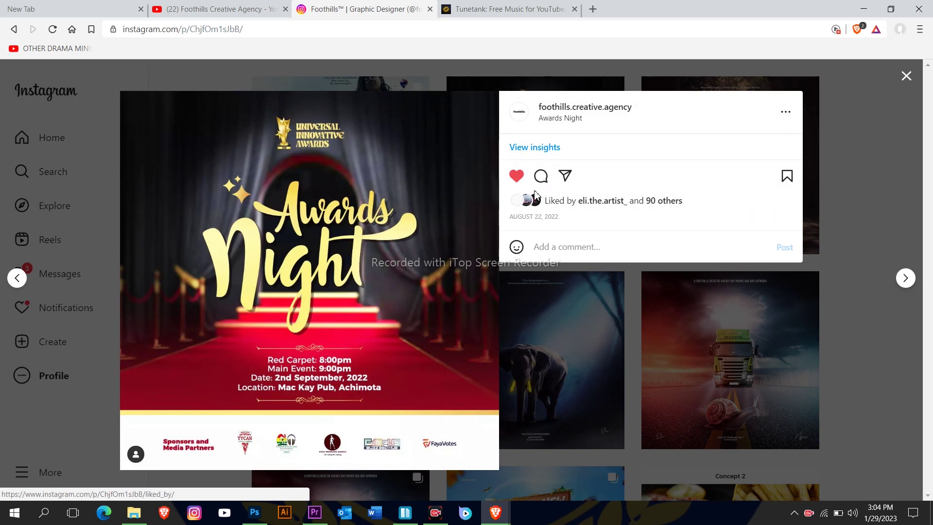
{"action": "left_click", "coordinate": [906, 279]}
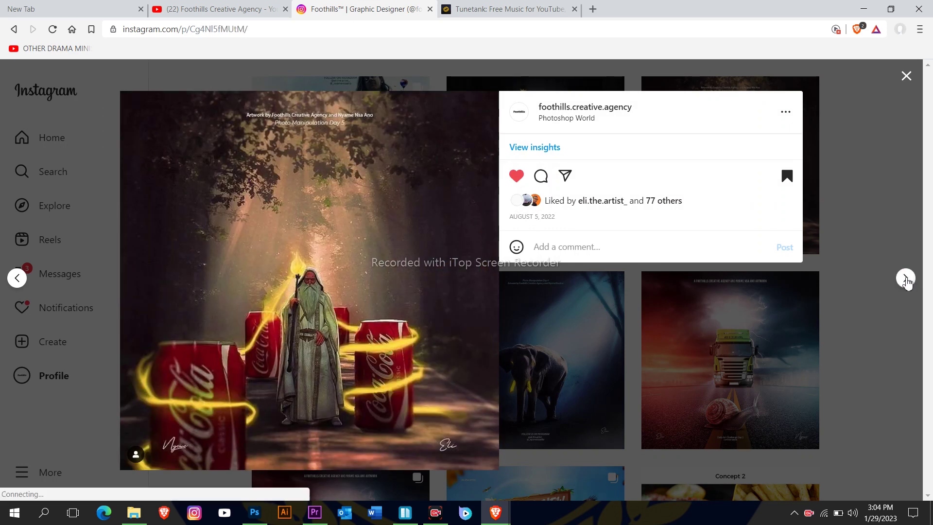
{"action": "left_click", "coordinate": [906, 281]}
{"action": "left_click", "coordinate": [906, 77]}
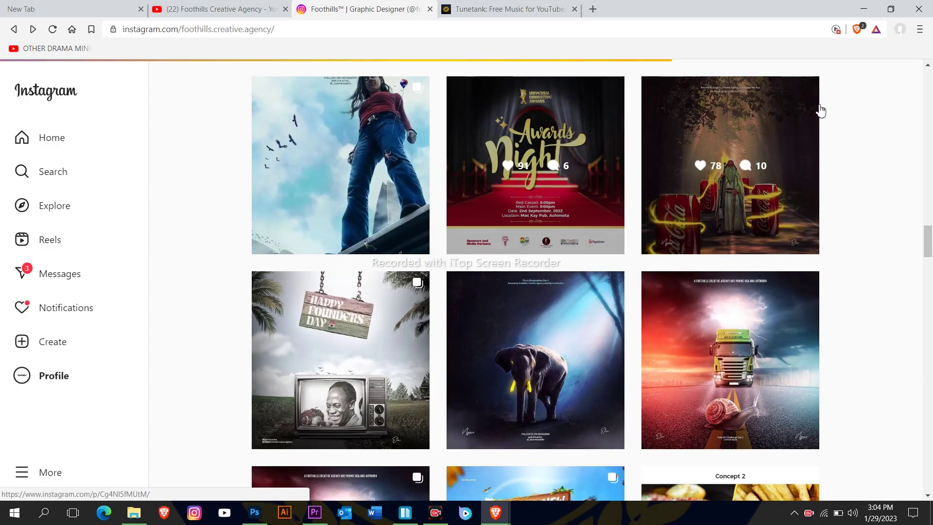
{"action": "scroll", "coordinate": [534, 202], "scroll_direction": "down", "scroll_amount": 15}
{"action": "scroll", "coordinate": [535, 202], "scroll_direction": "up", "scroll_amount": 5}
{"action": "scroll", "coordinate": [535, 203], "scroll_direction": "up", "scroll_amount": 15}
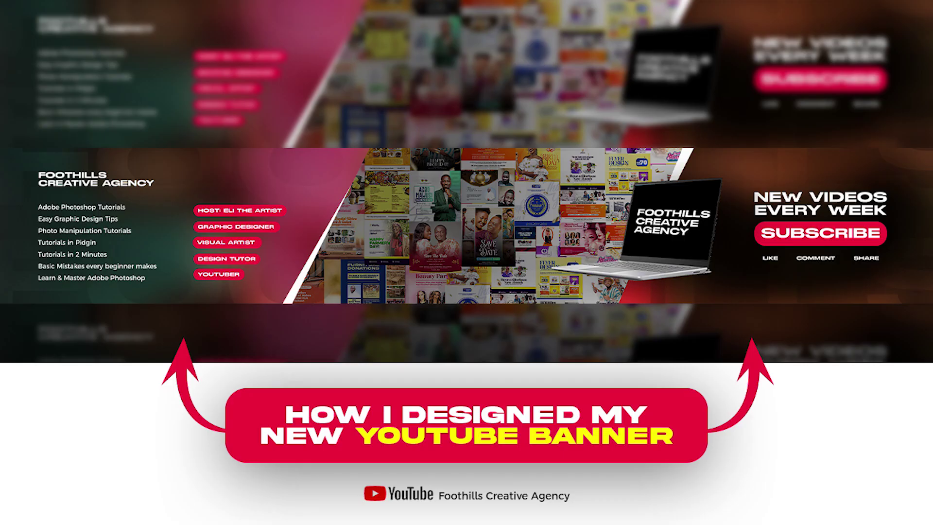